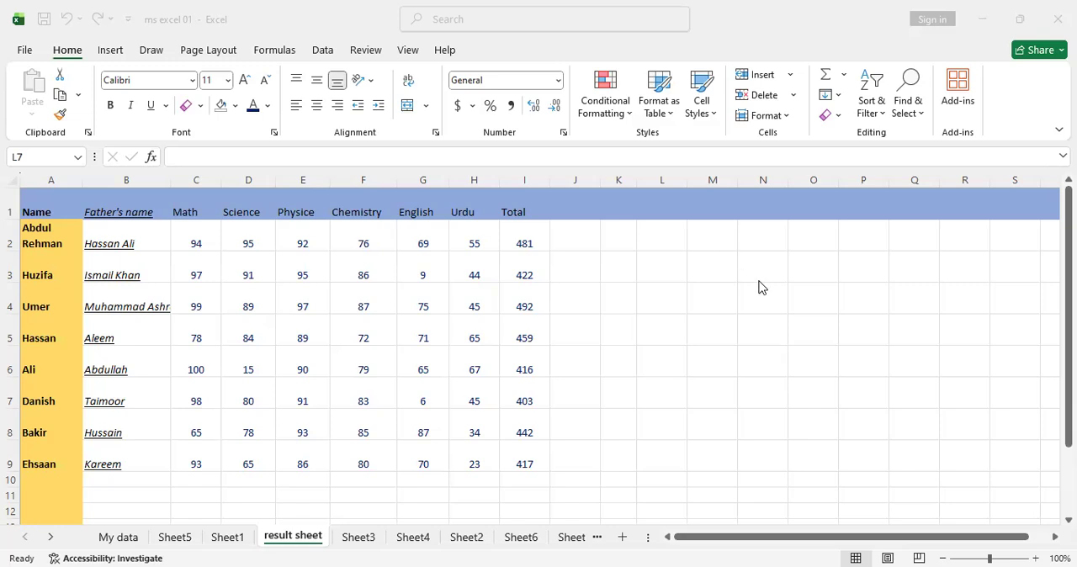
click(791, 291)
key(alt+Tab)
click(799, 375)
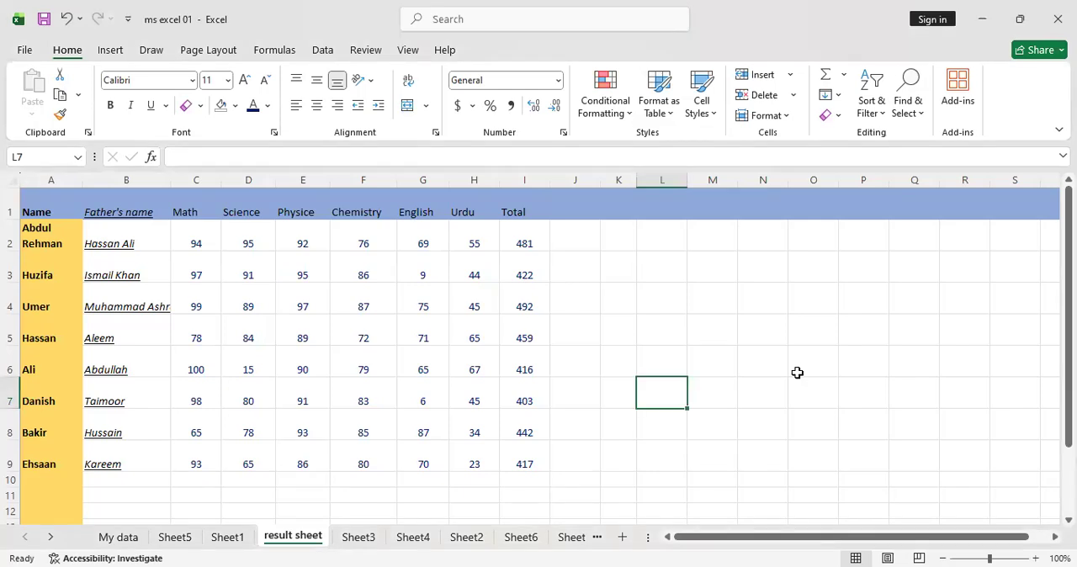
click(620, 118)
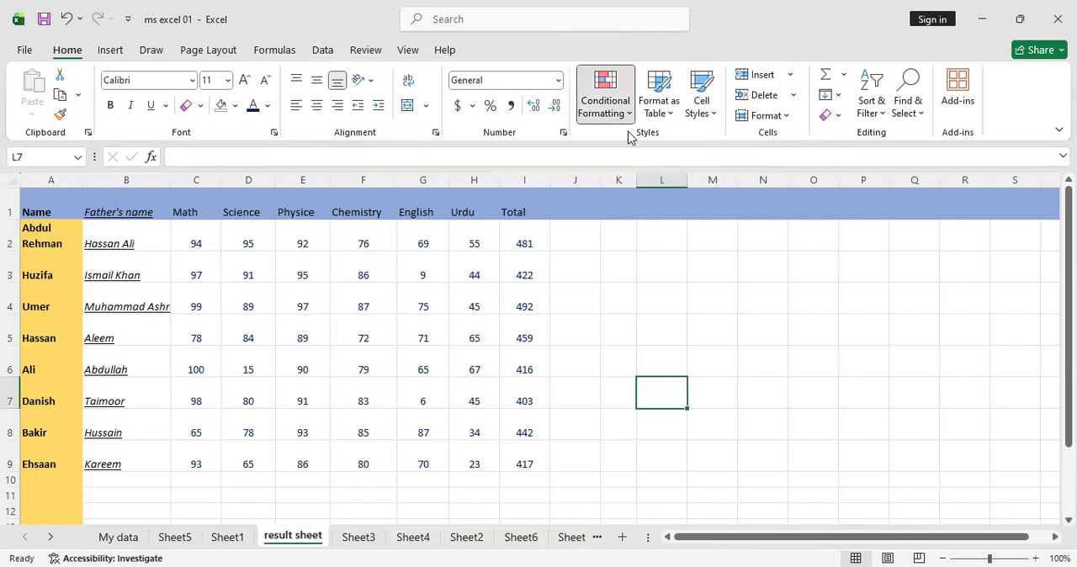
click(605, 99)
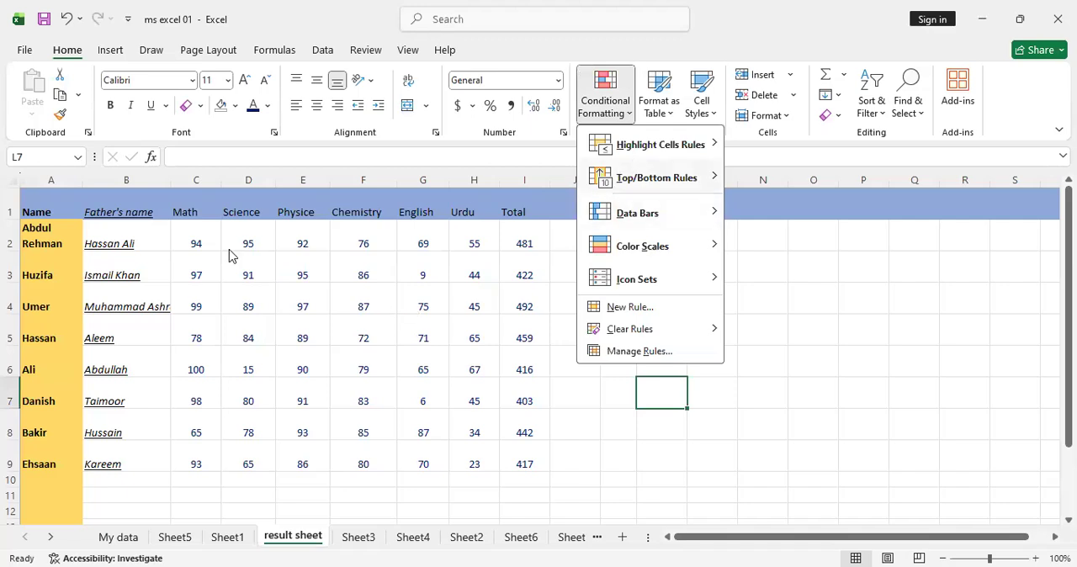
mouse_move(705, 147)
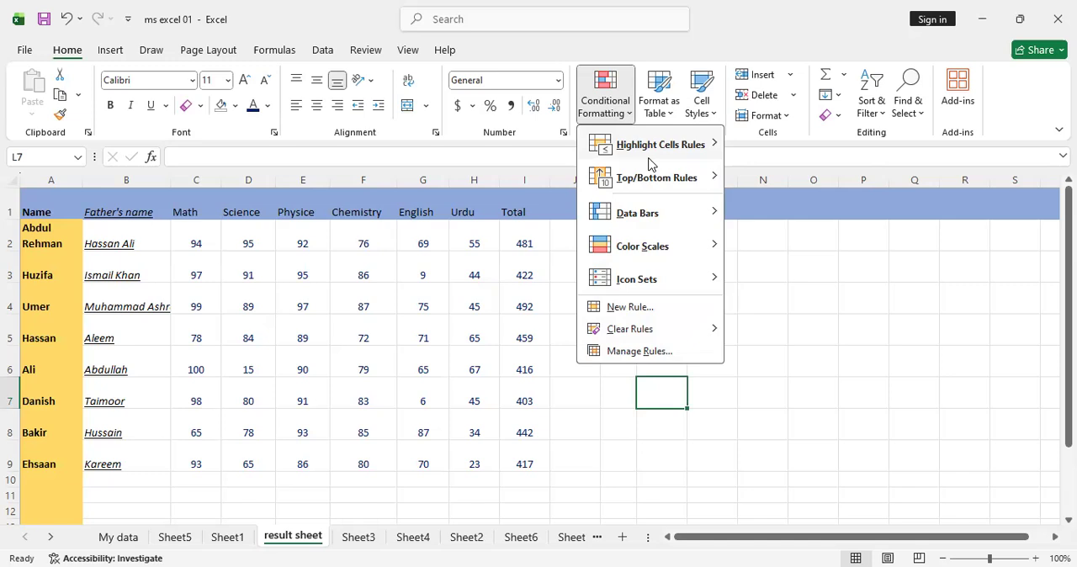
click(808, 297)
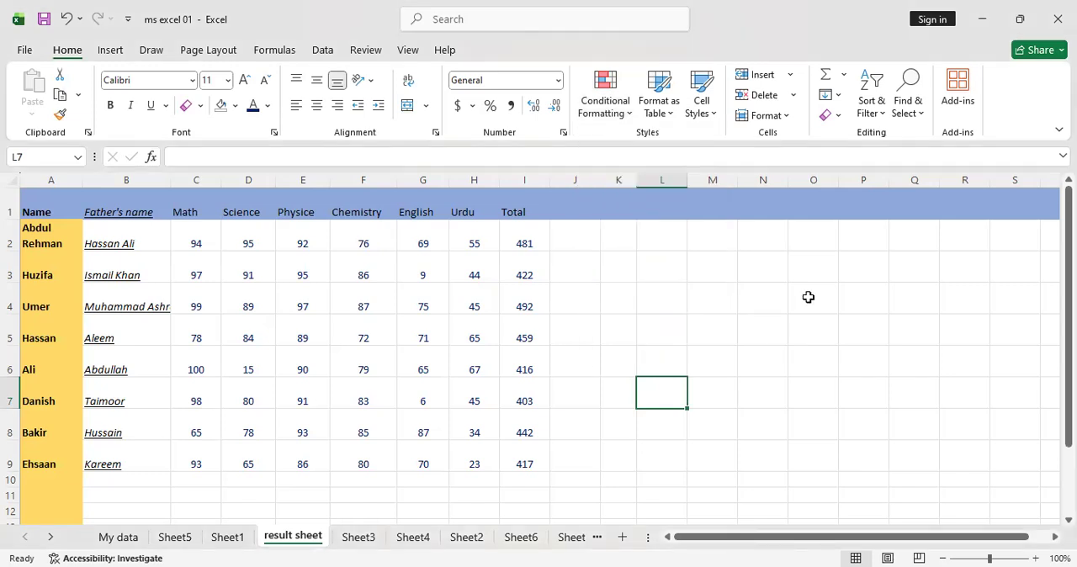
click(608, 116)
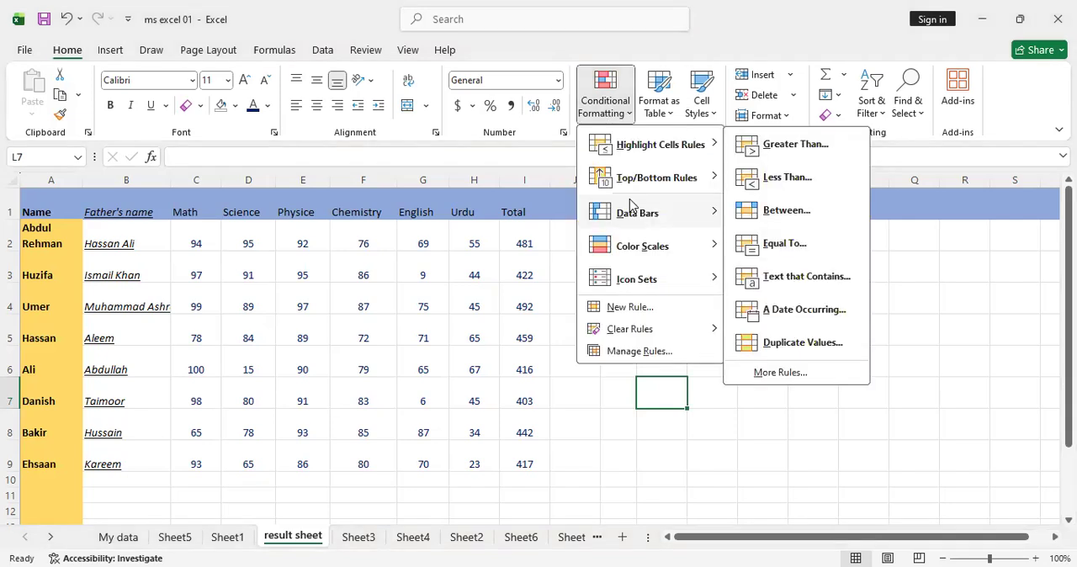
Set the Chemistry mark in row 8 to 9 and the Urdu mark in the same row to 3
click(366, 433)
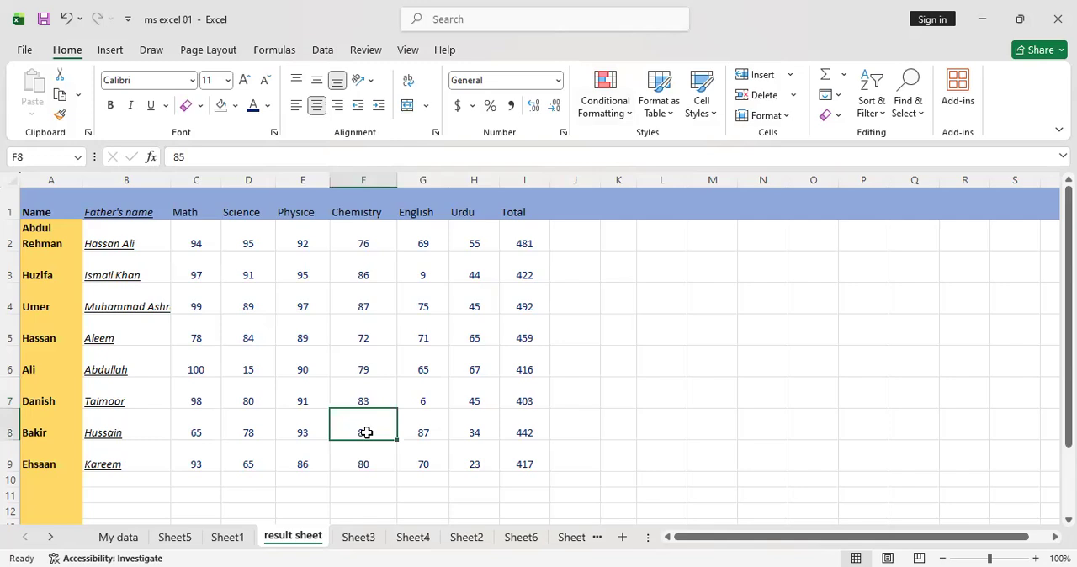
text(9)
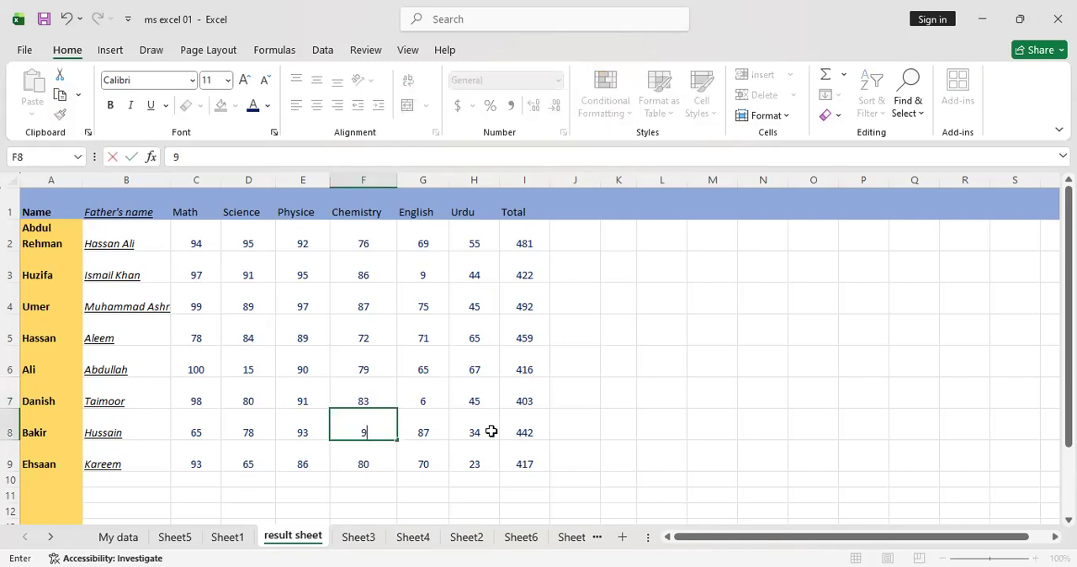
click(489, 432)
text(3)
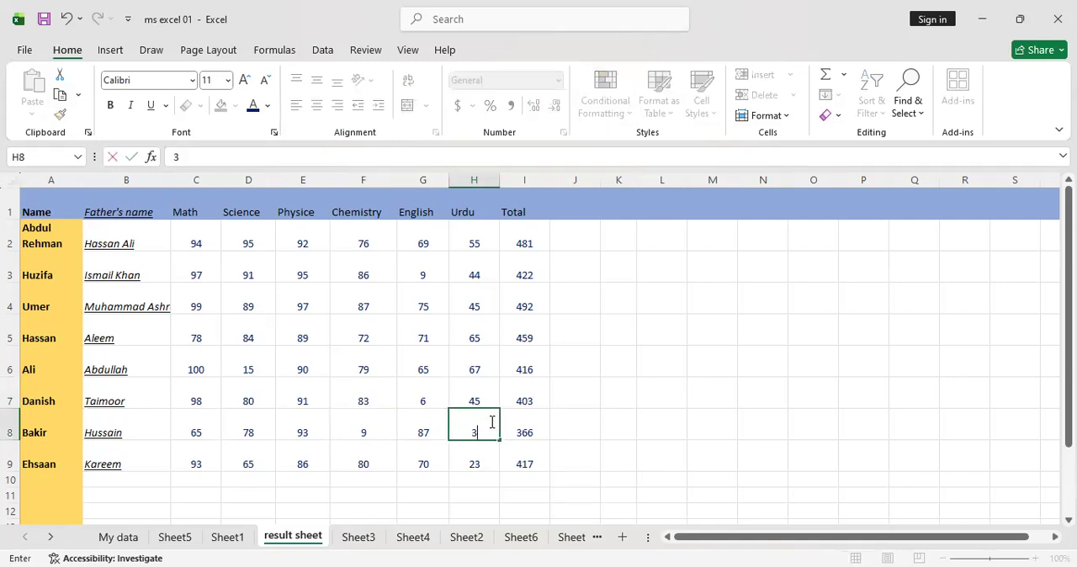
click(387, 338)
Apply the directional icon set of three coloured arrows to all subject marks in C2:H9
drag(187, 245, 471, 459)
click(631, 105)
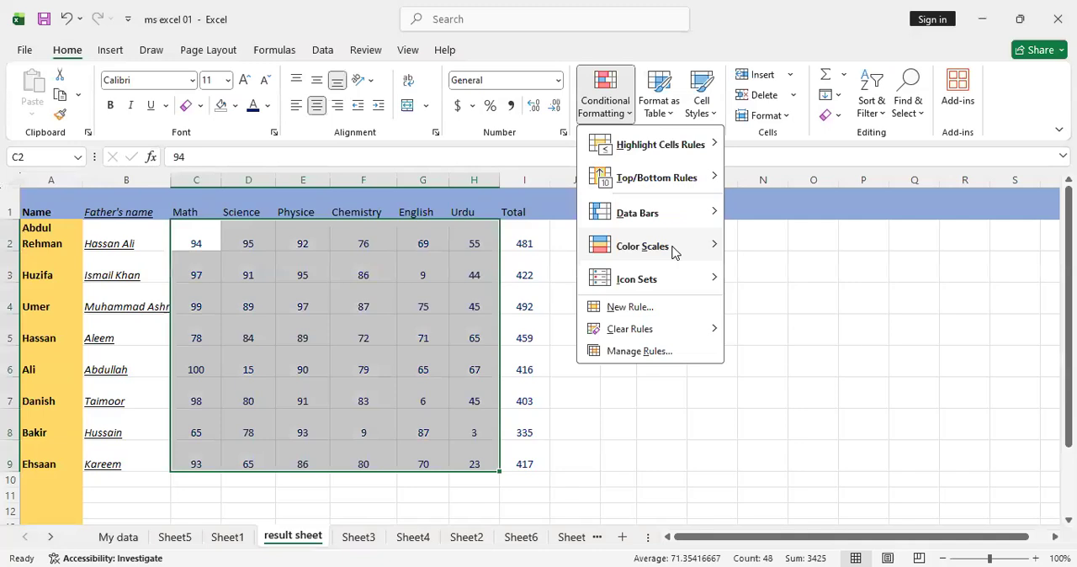
mouse_move(673, 252)
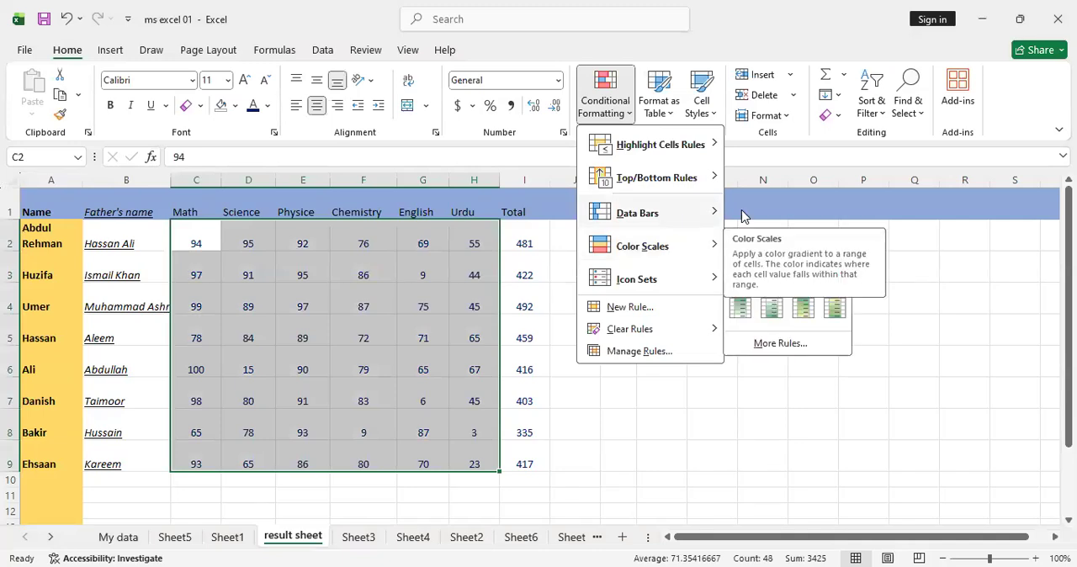
mouse_move(668, 228)
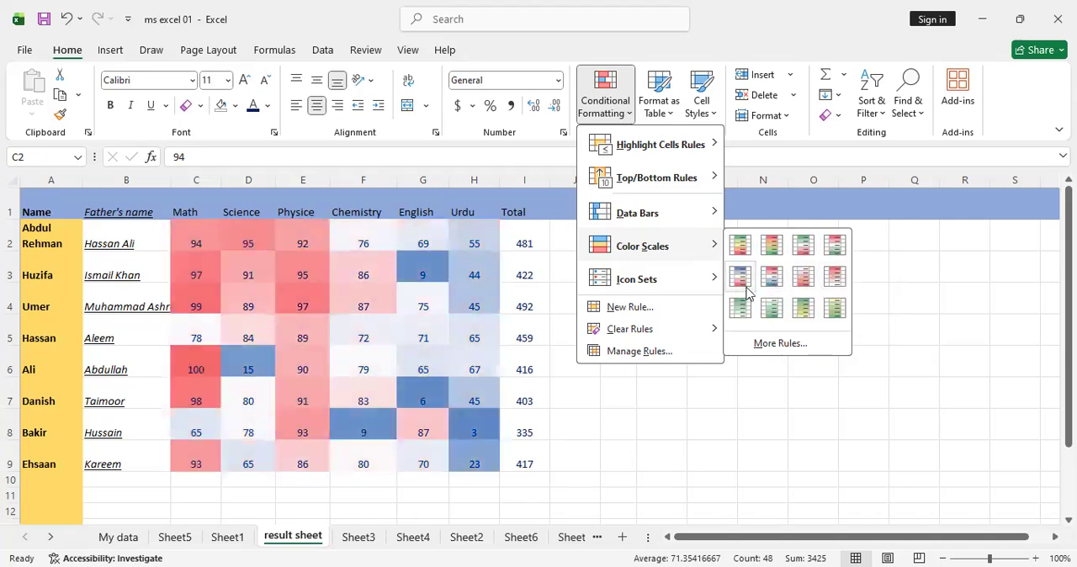
click(672, 292)
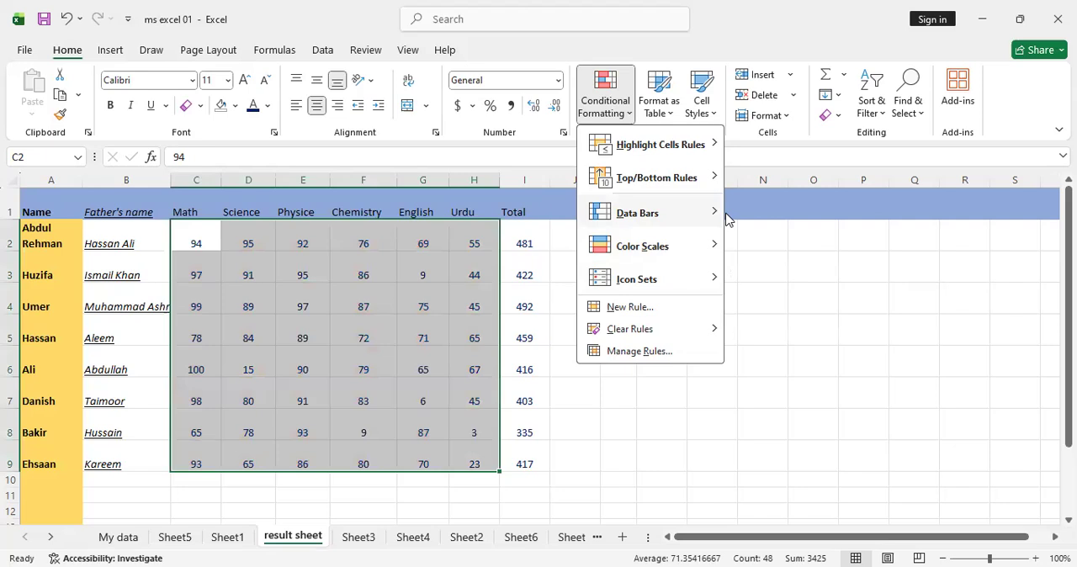
mouse_move(722, 278)
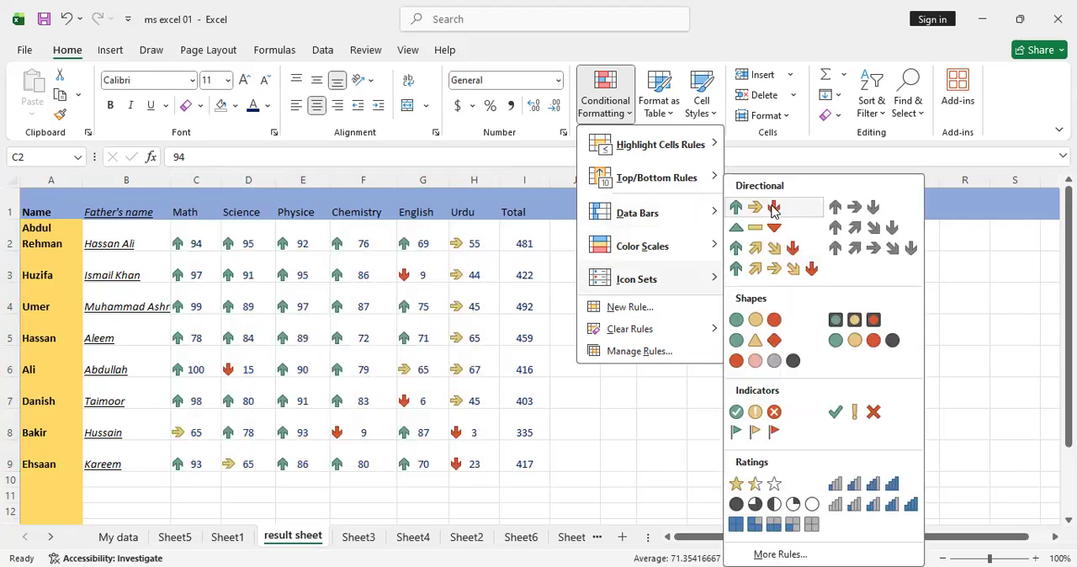
click(773, 211)
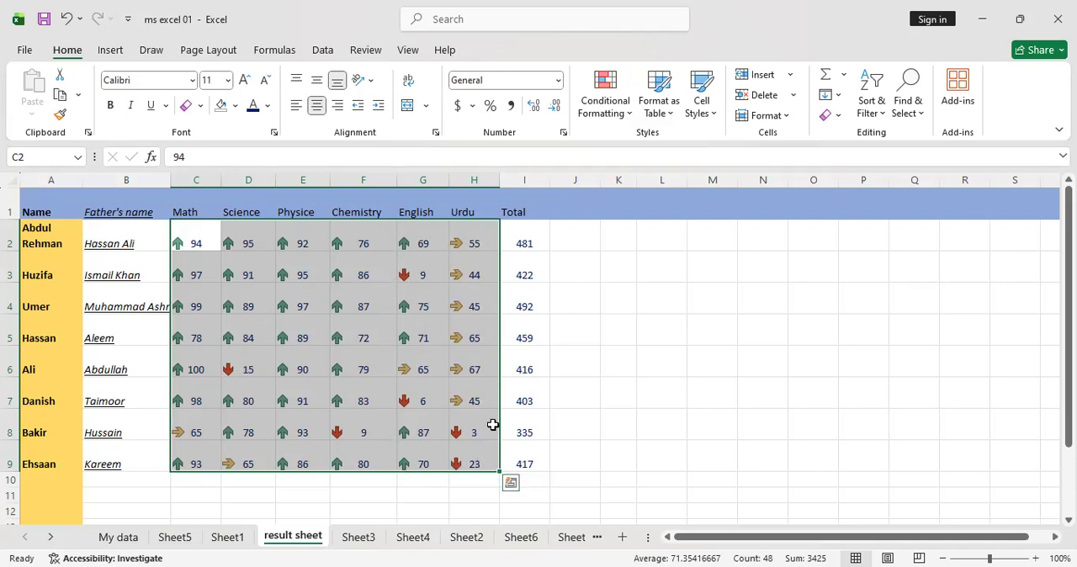
Undo the arrow icon formatting on the subject marks and deselect the range
click(609, 111)
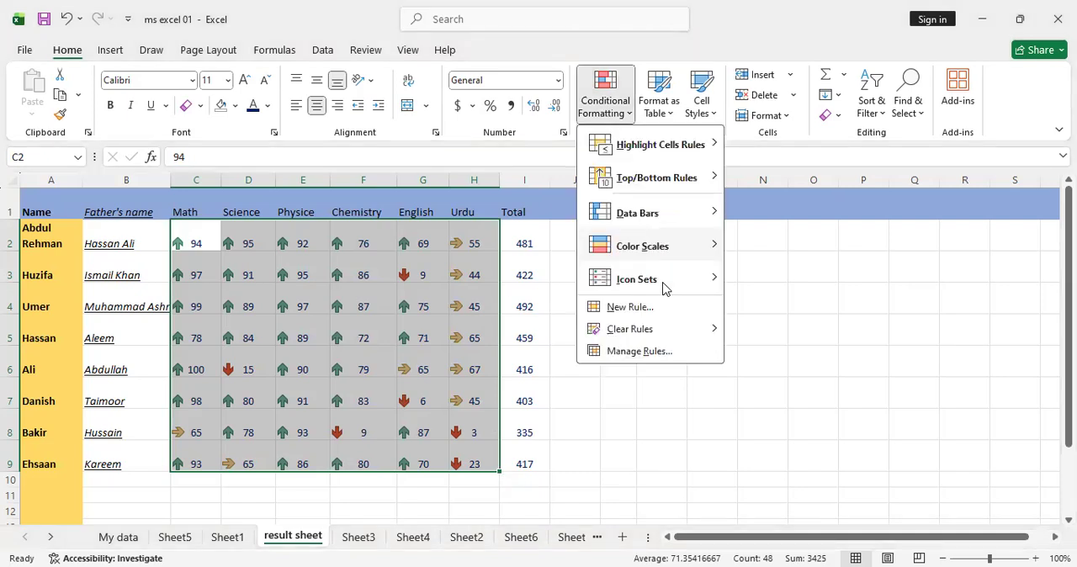
mouse_move(664, 288)
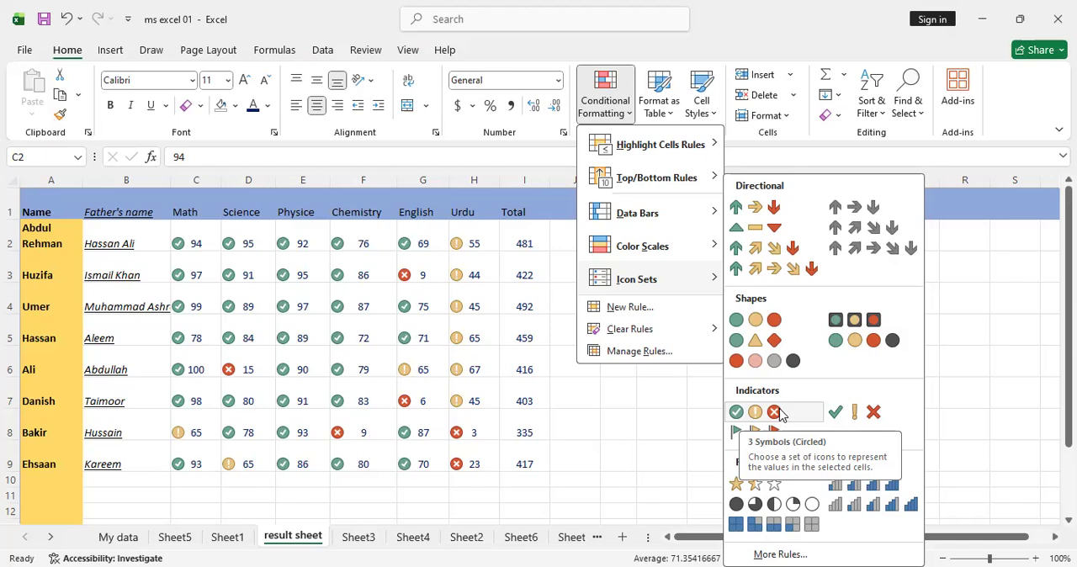
click(652, 402)
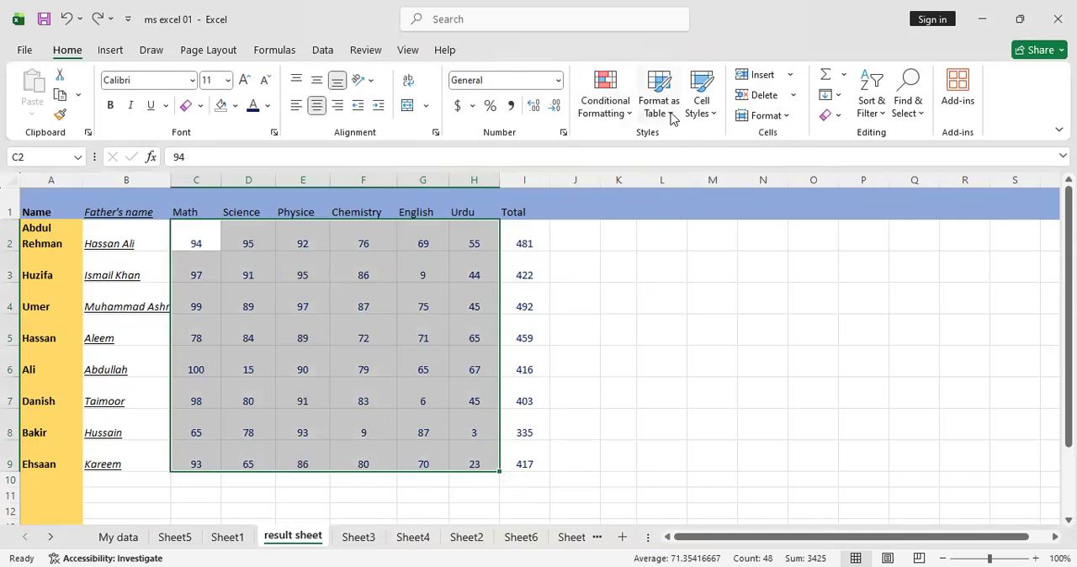
click(643, 322)
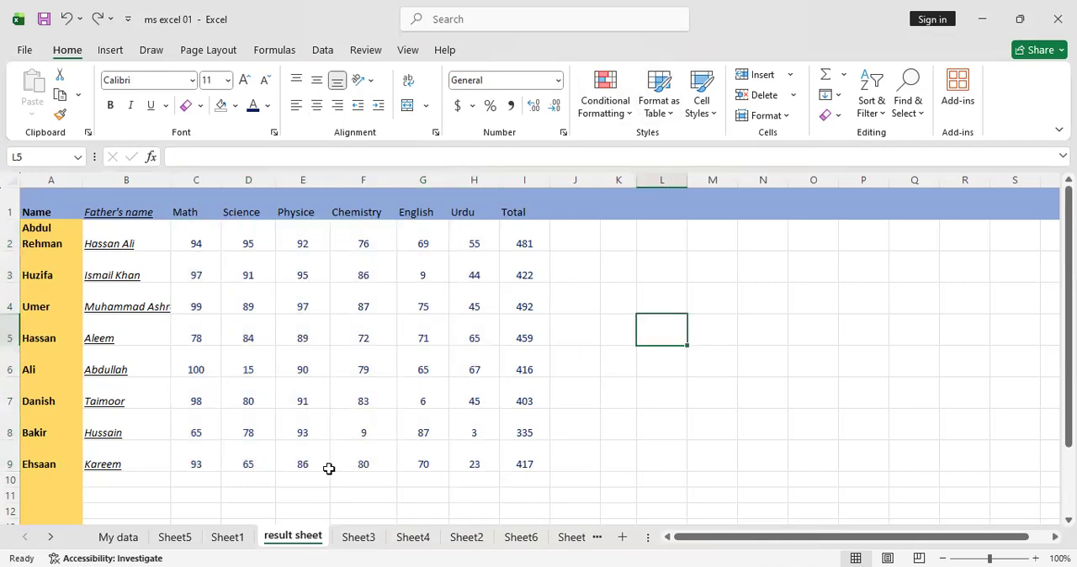
Format A1:I10 as a table with headers, using the first black-and-grey style of the Medium group
scroll(825, 450, down, 5)
scroll(830, 447, up, 5)
click(663, 108)
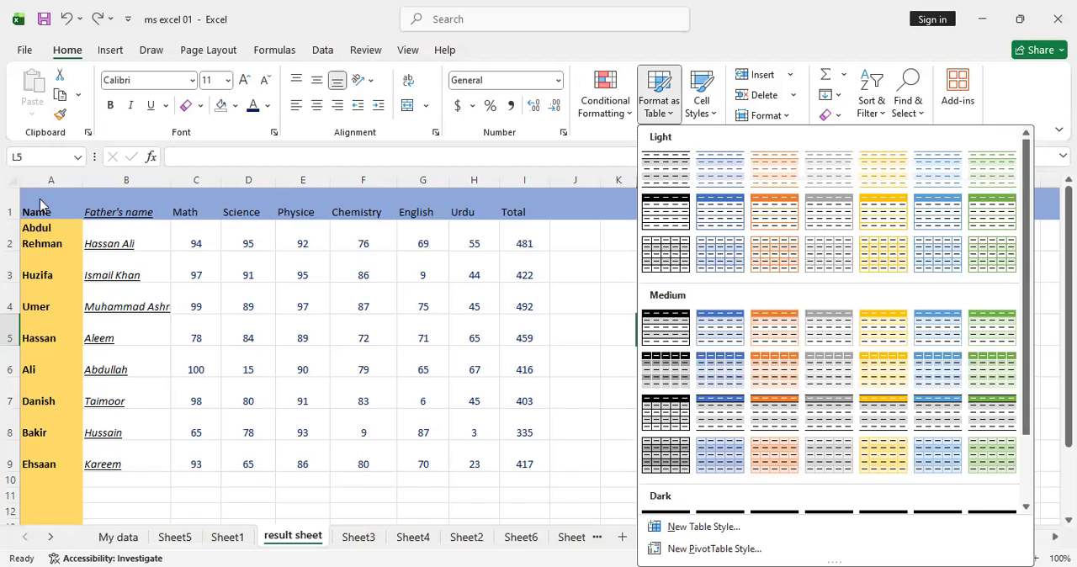
drag(40, 204, 510, 474)
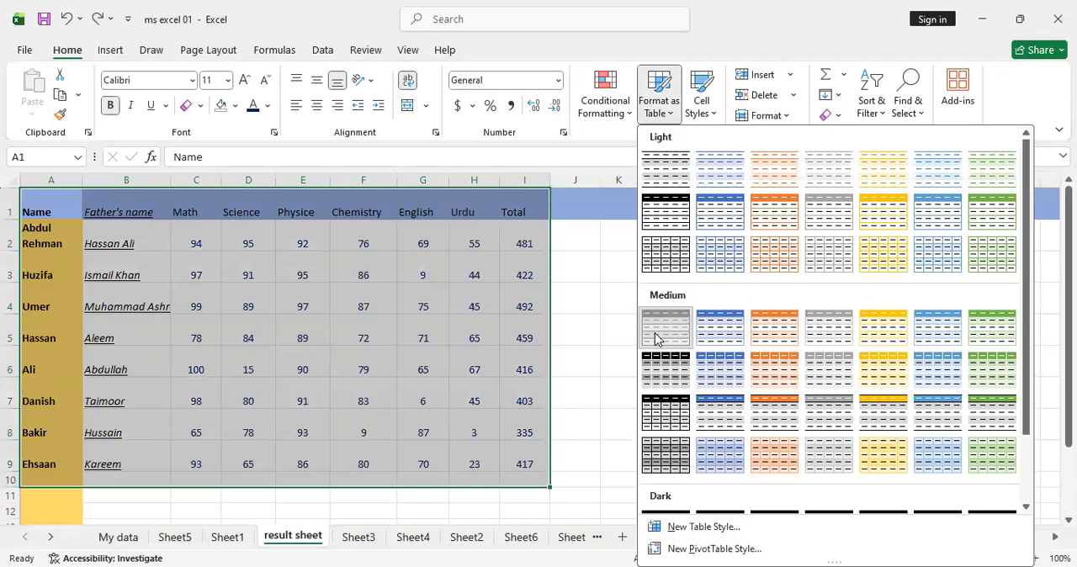
click(656, 338)
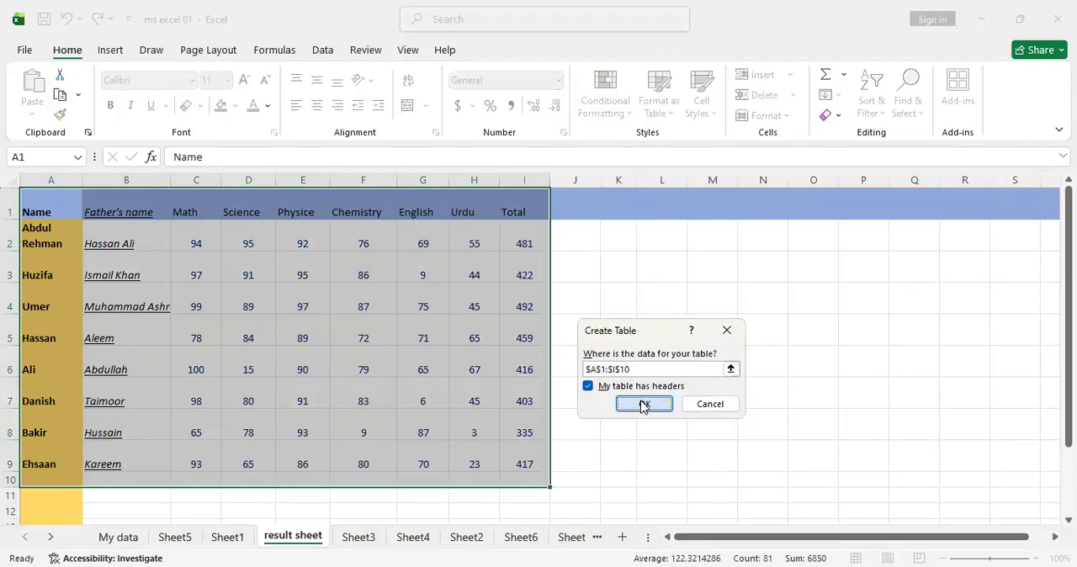
key(Return)
click(731, 339)
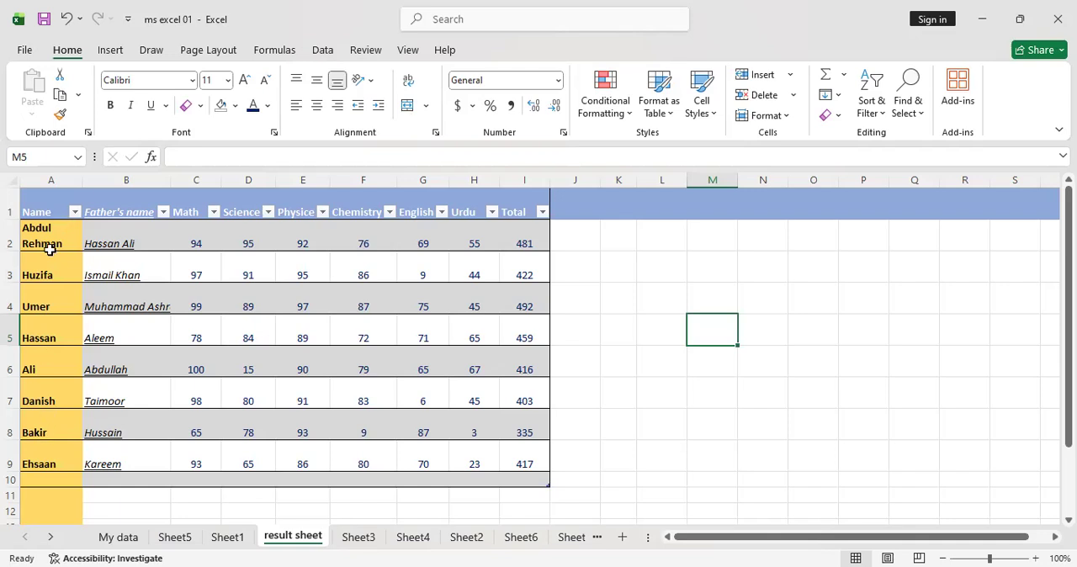
Sort the table A to Z by Name and re-sort it Z to A by Father's name
click(74, 213)
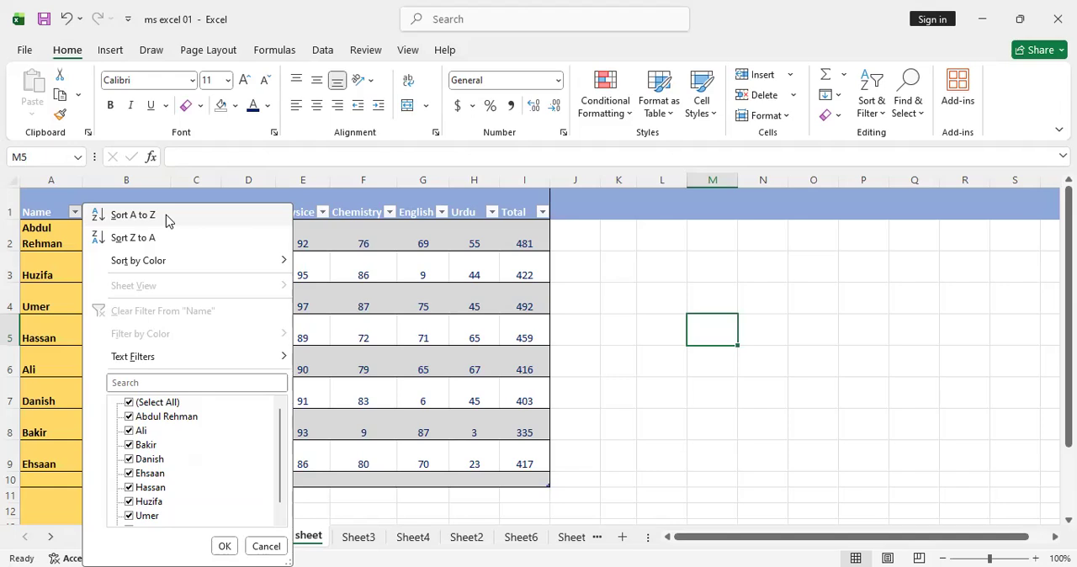
click(133, 216)
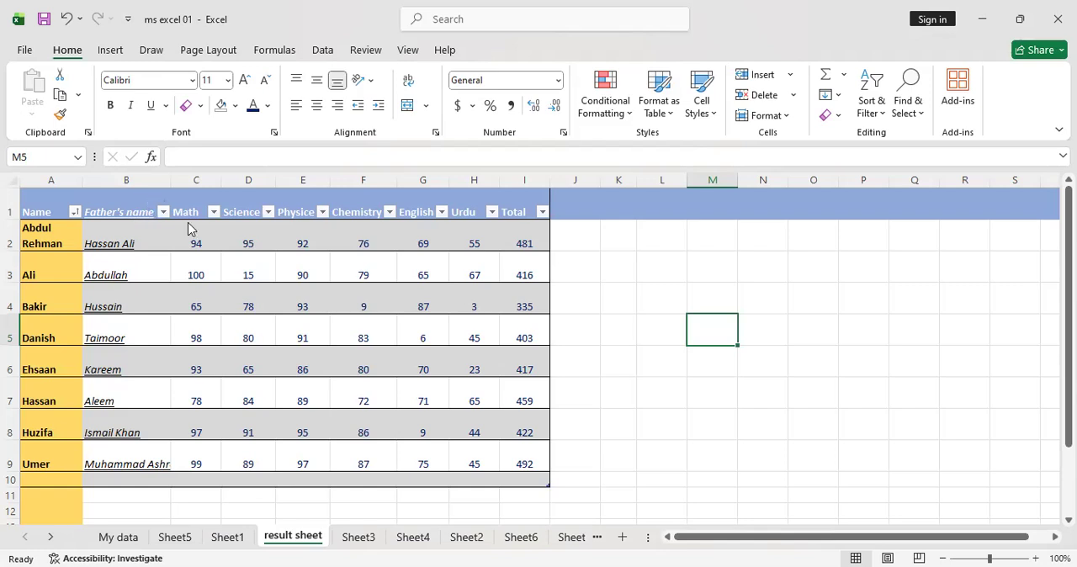
click(163, 212)
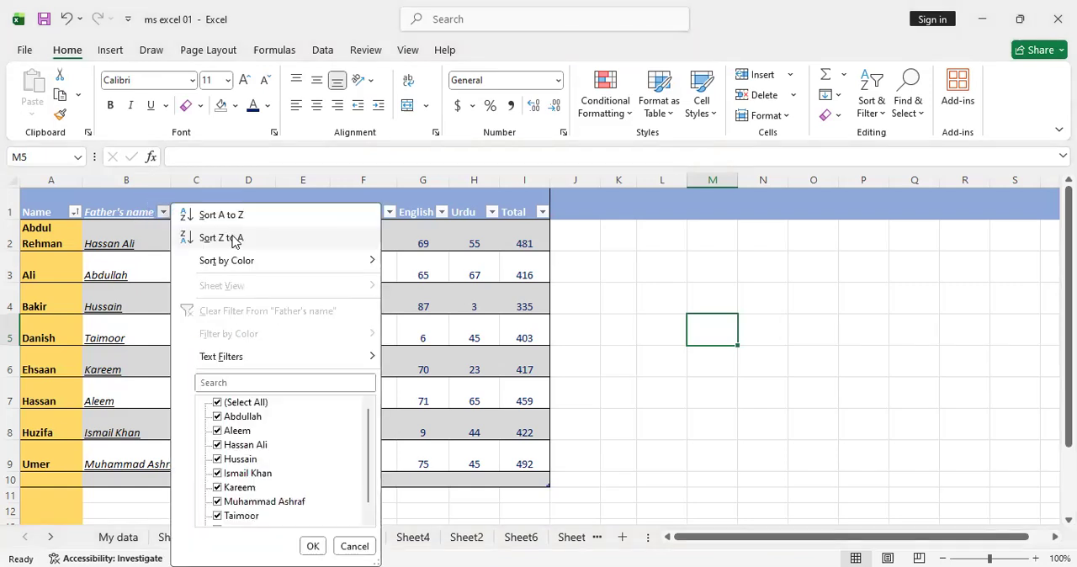
click(222, 238)
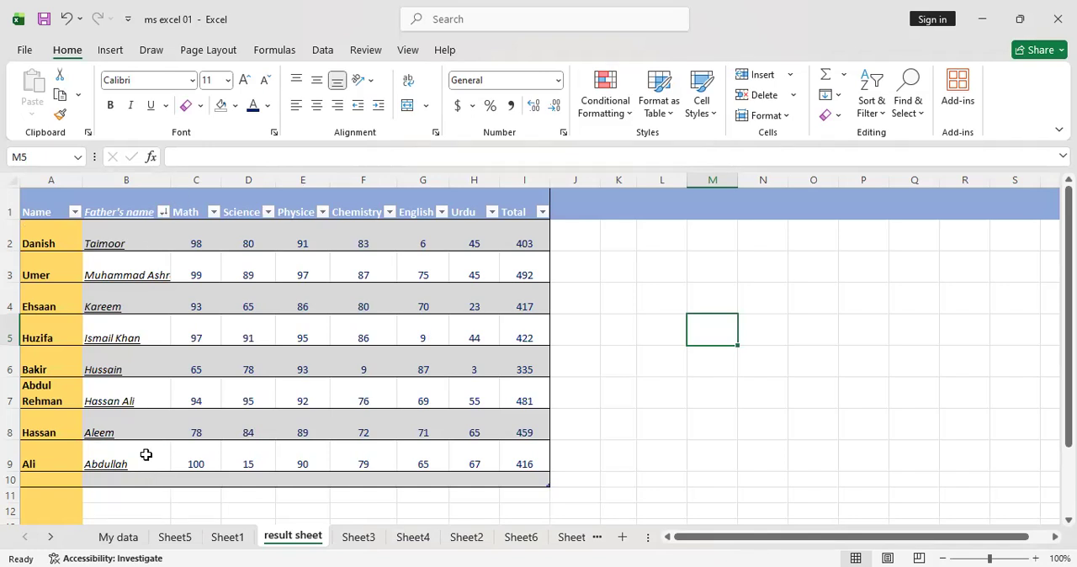
Examine the sort and filter options of the Math, Science and Chemistry columns, including the colour and number filters for Math
click(214, 212)
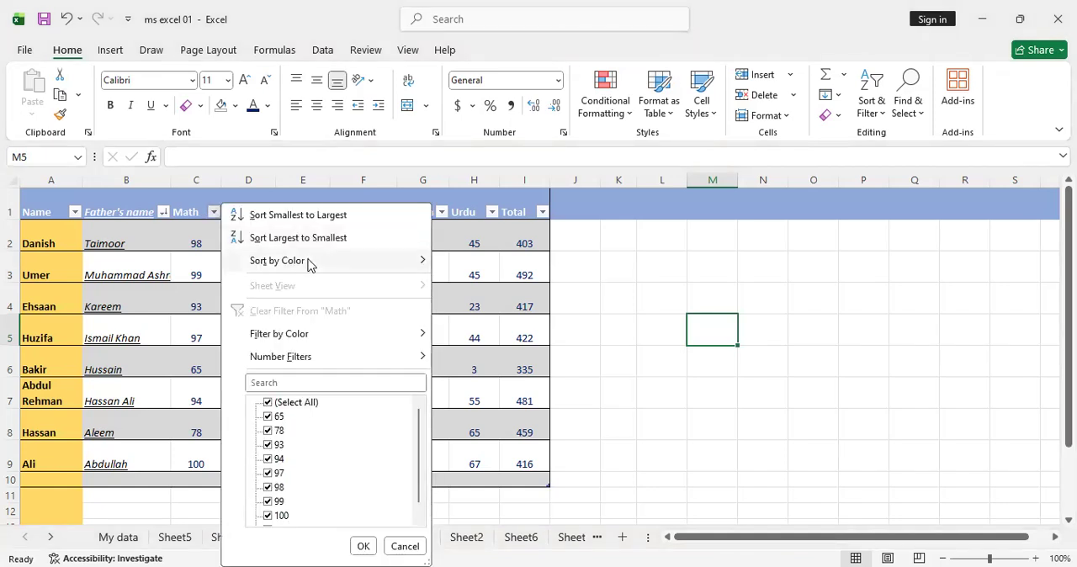
mouse_move(309, 262)
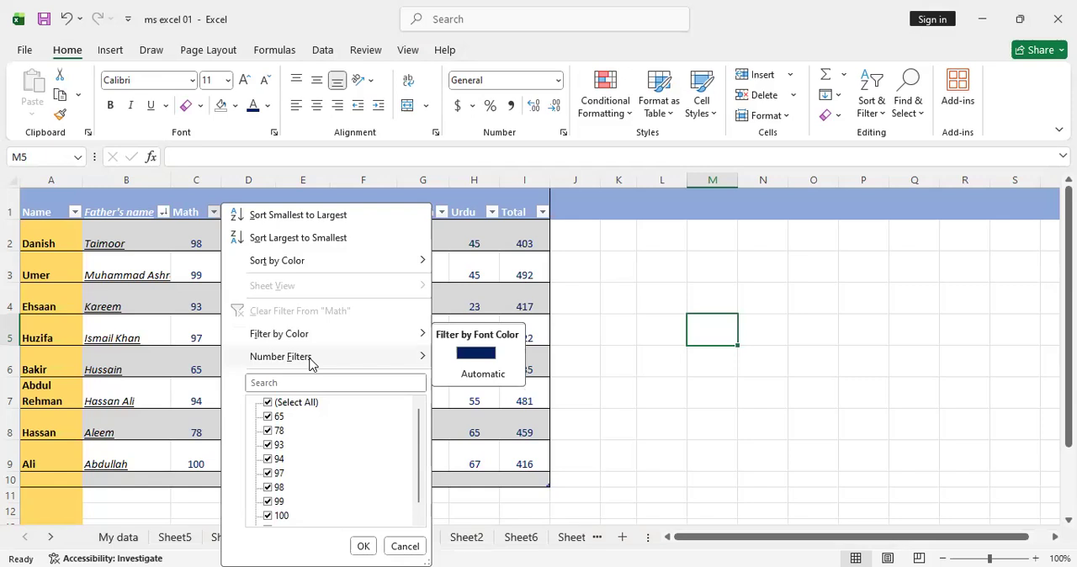
mouse_move(310, 362)
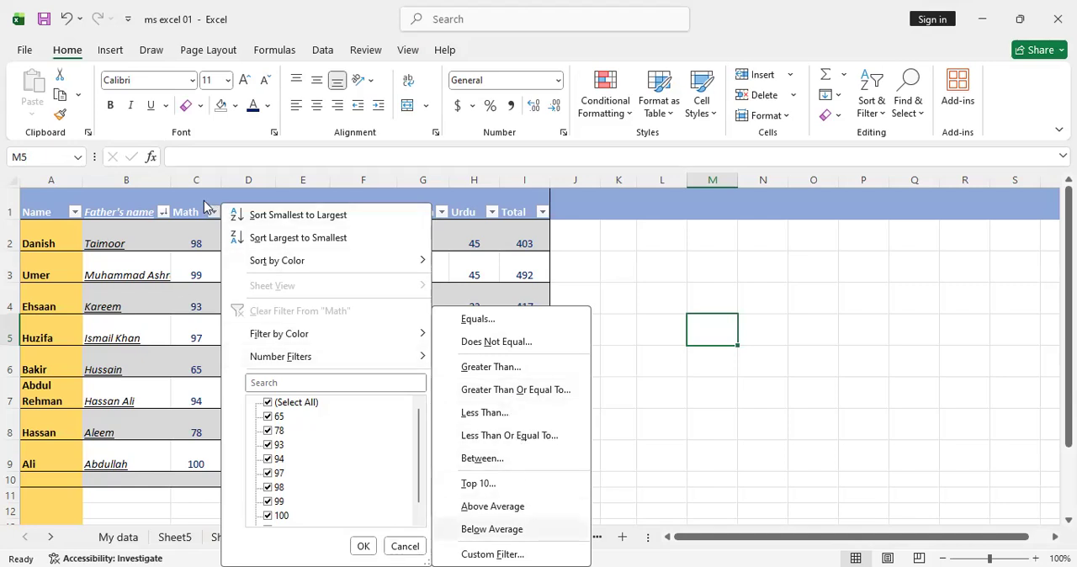
click(187, 445)
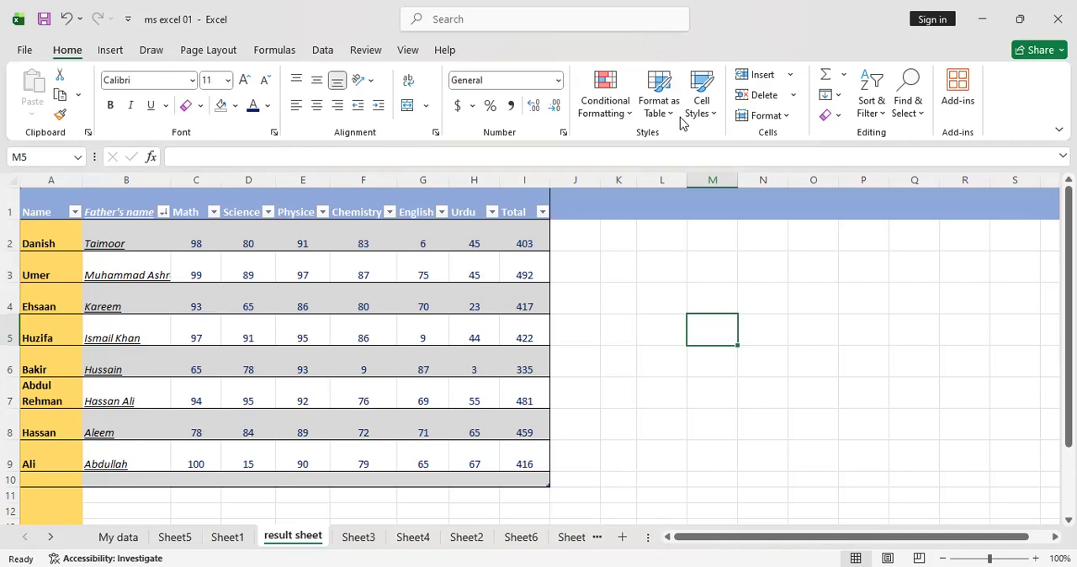
click(267, 212)
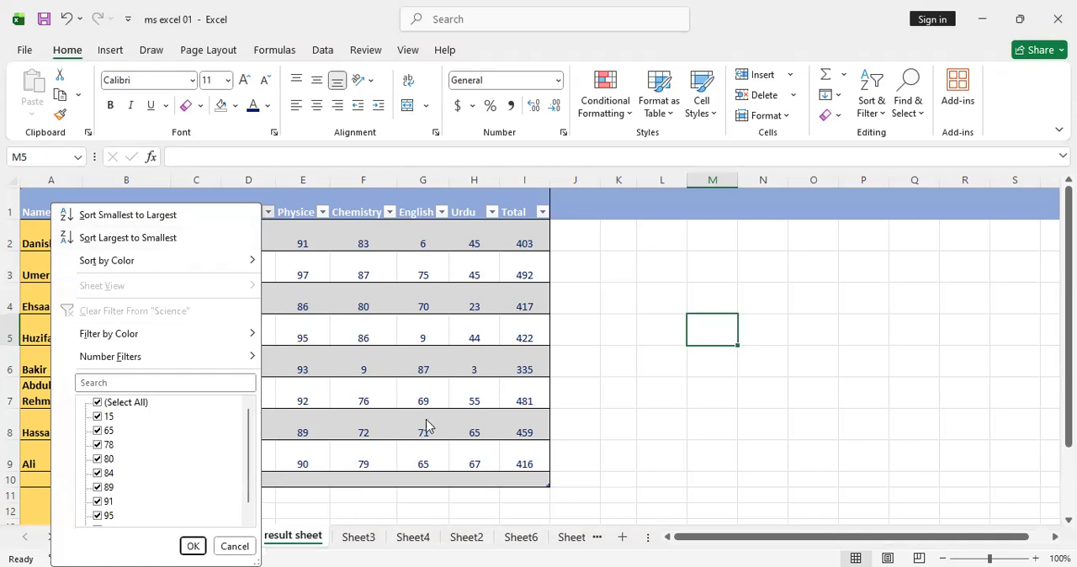
click(512, 311)
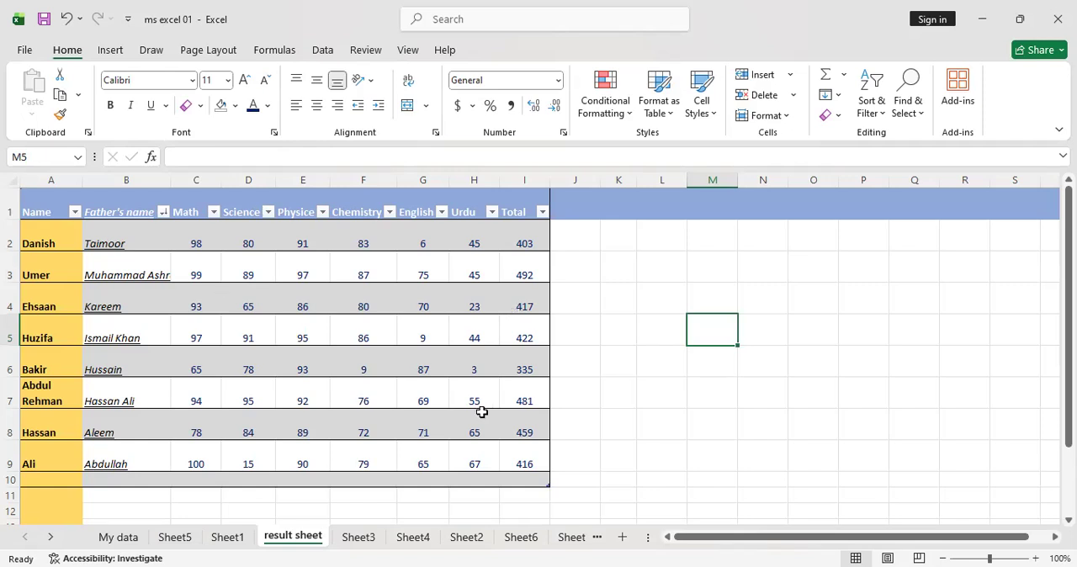
click(389, 210)
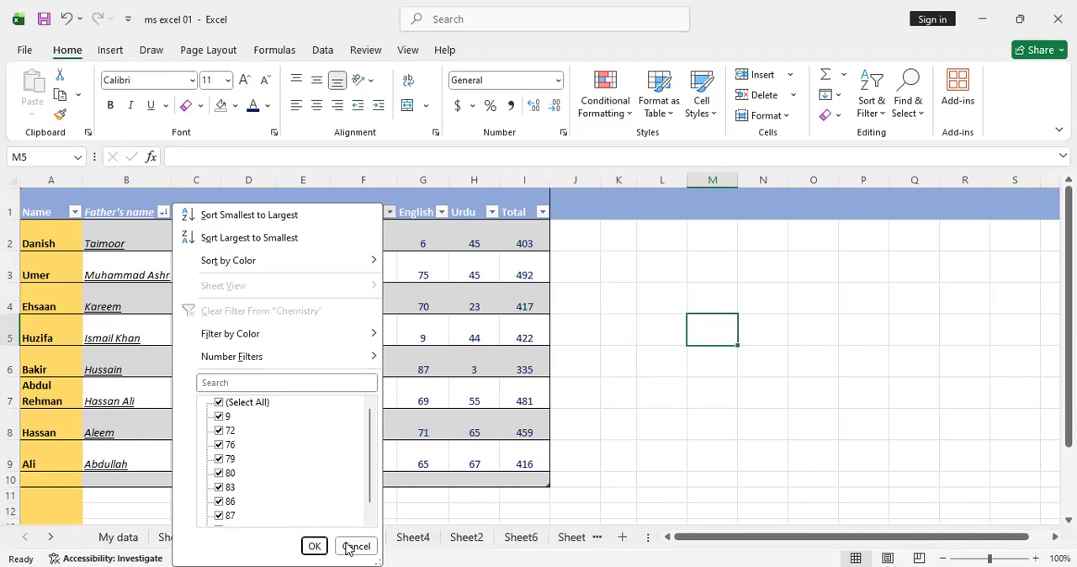
click(673, 280)
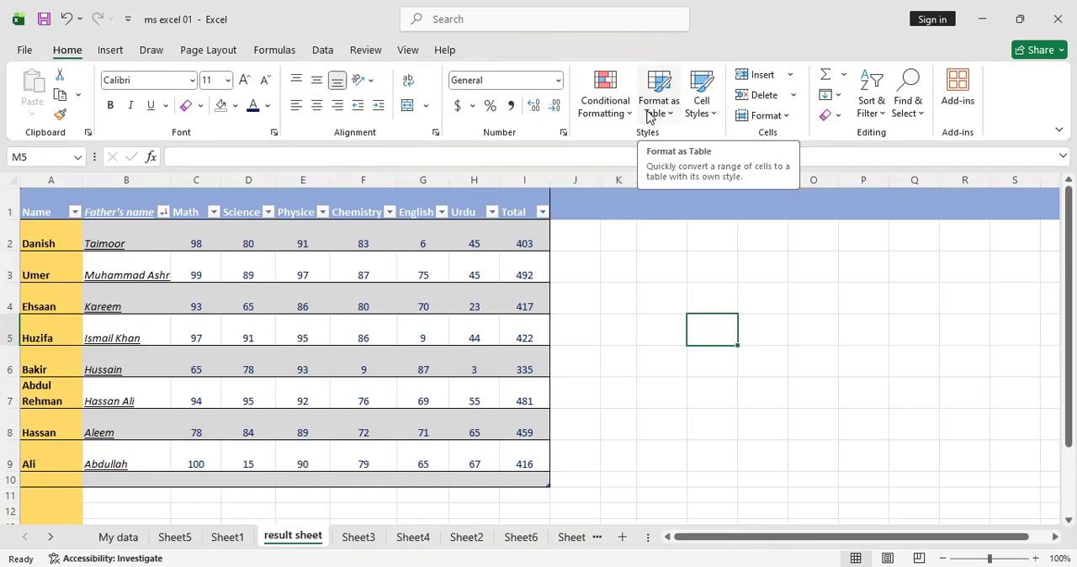
Browse the Light, Medium and Dark styles in the Format as Table gallery and close it
click(648, 117)
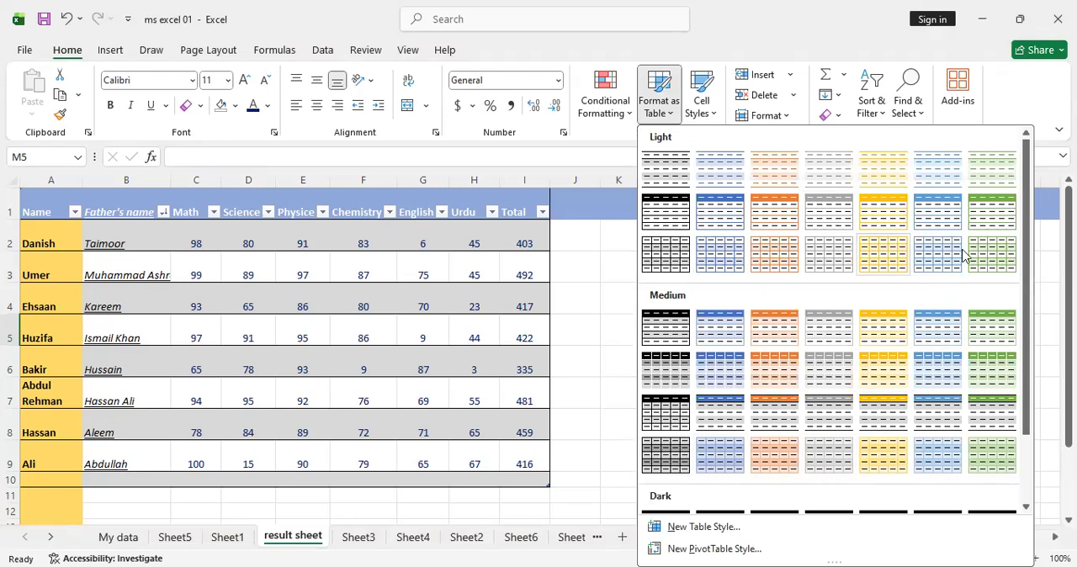
drag(1026, 294, 1046, 360)
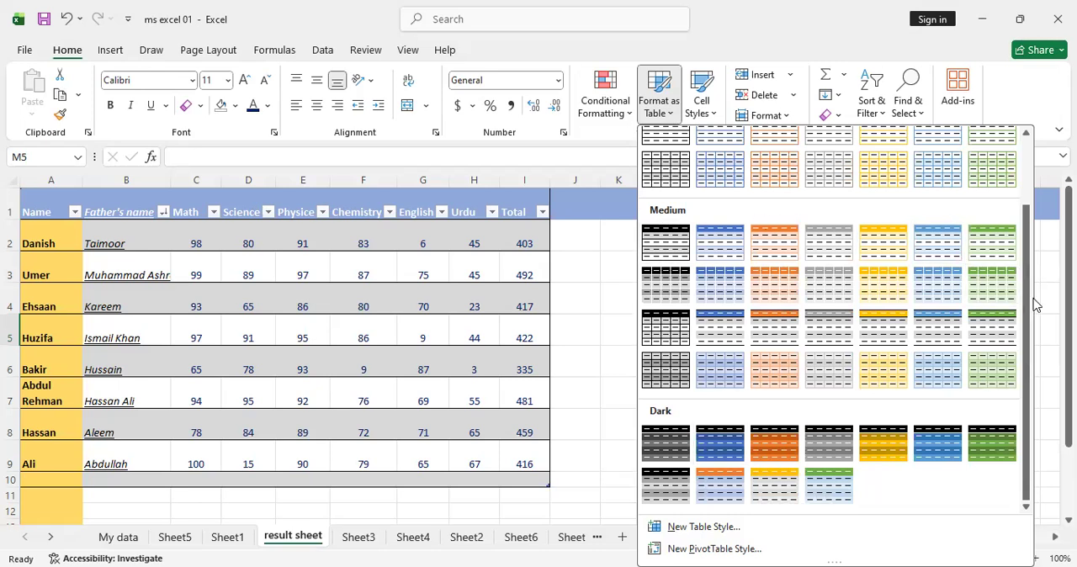
drag(1028, 313, 1018, 190)
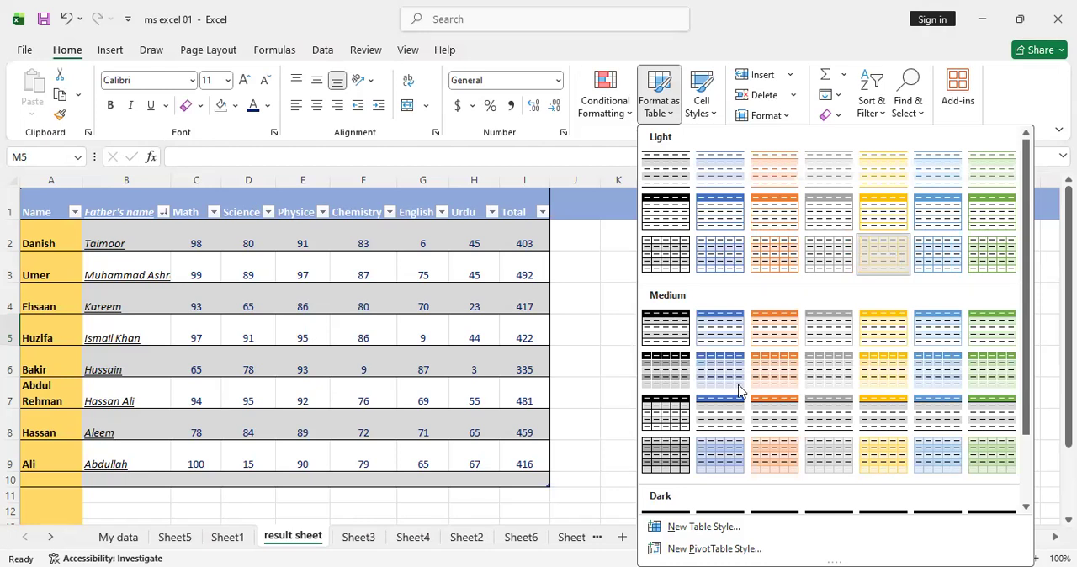
click(765, 346)
key(ctrl+z)
click(769, 337)
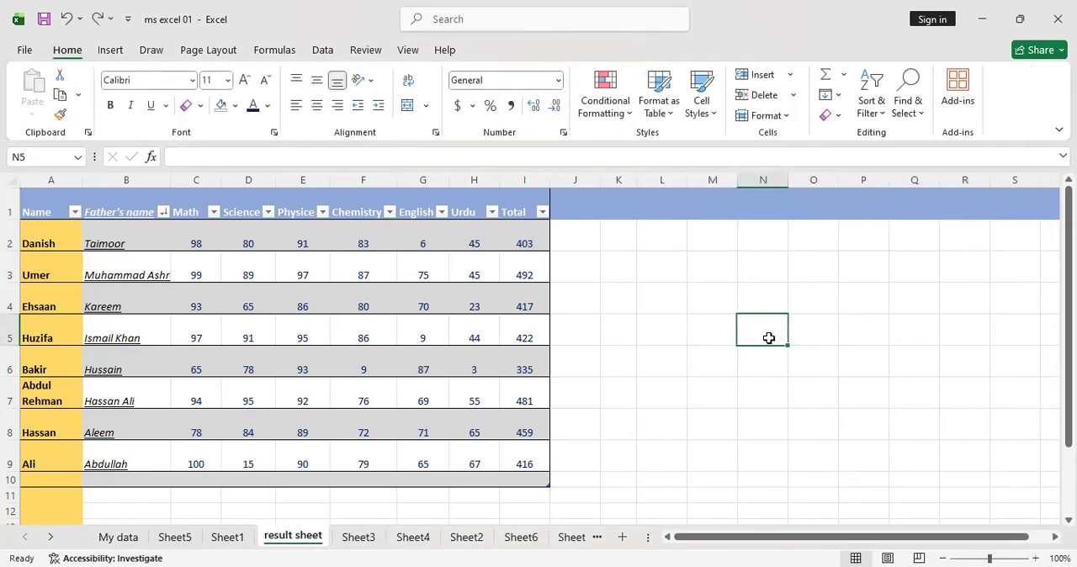
Examine the Cell Styles gallery with an empty cell selected and with the marks in C2:I9 selected
click(707, 107)
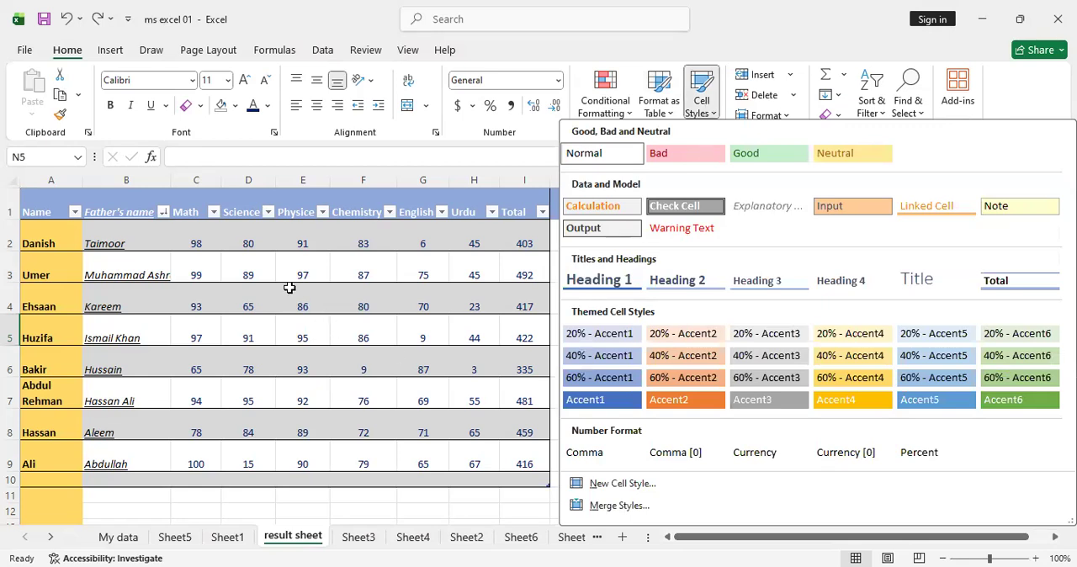
key(Escape)
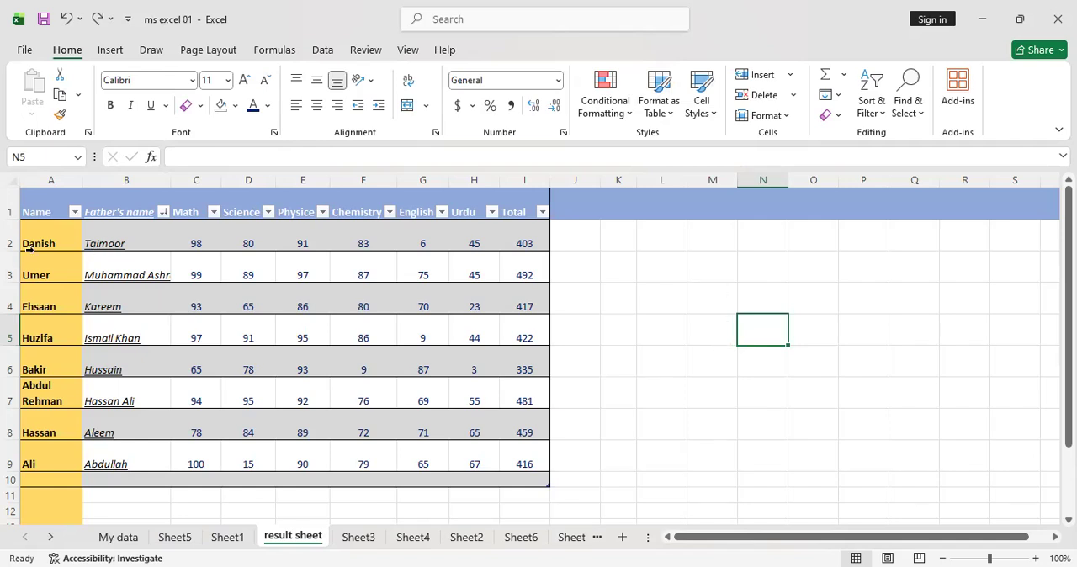
drag(183, 236, 546, 458)
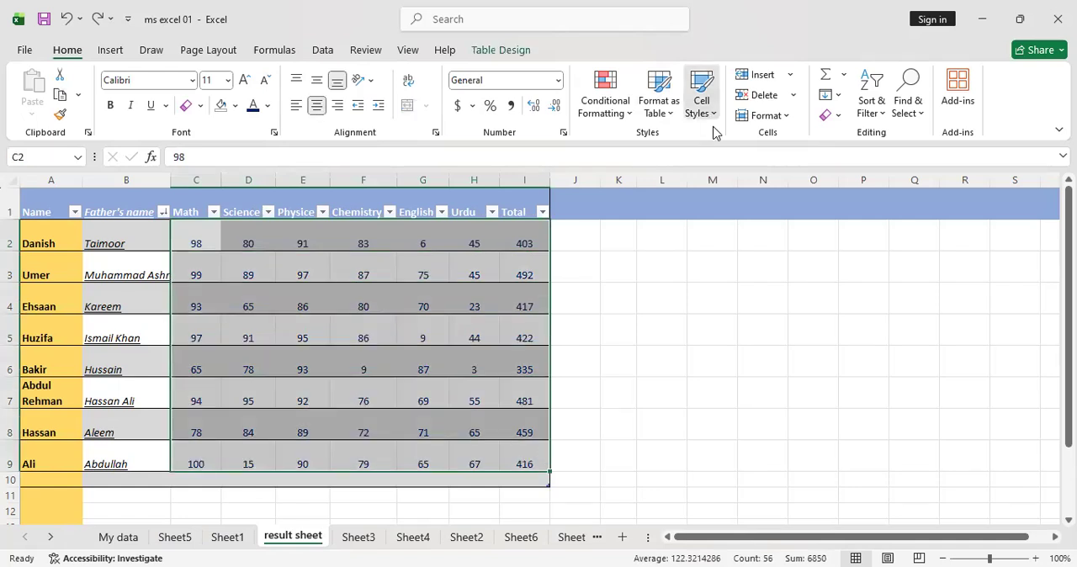
click(702, 95)
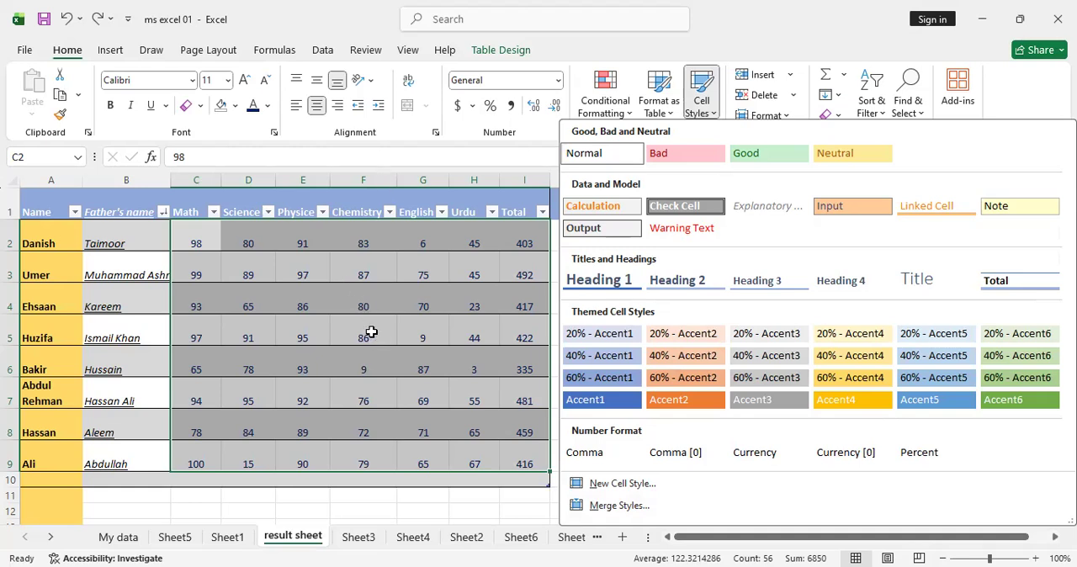
click(678, 328)
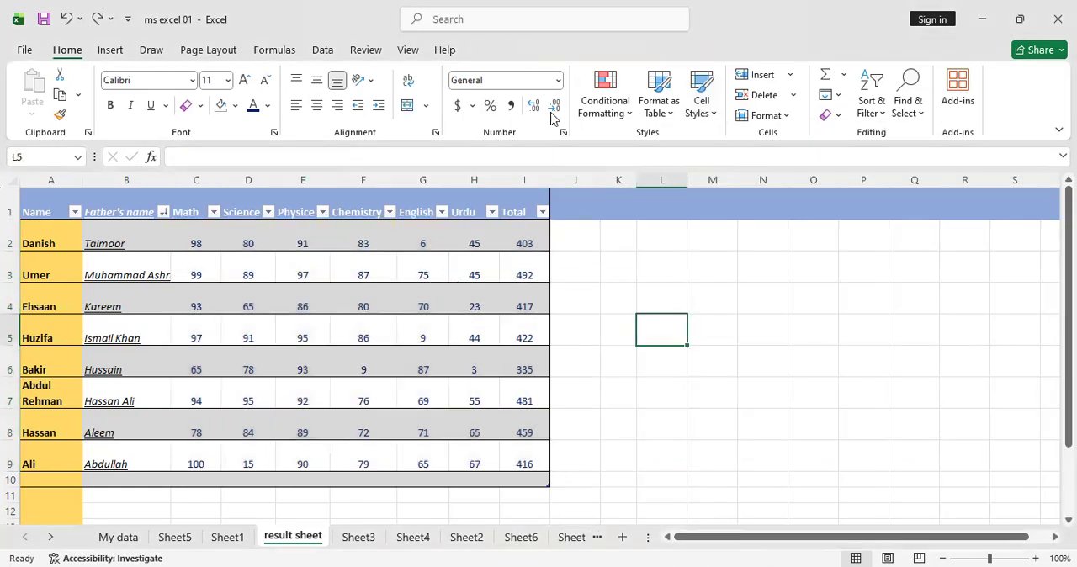
click(707, 110)
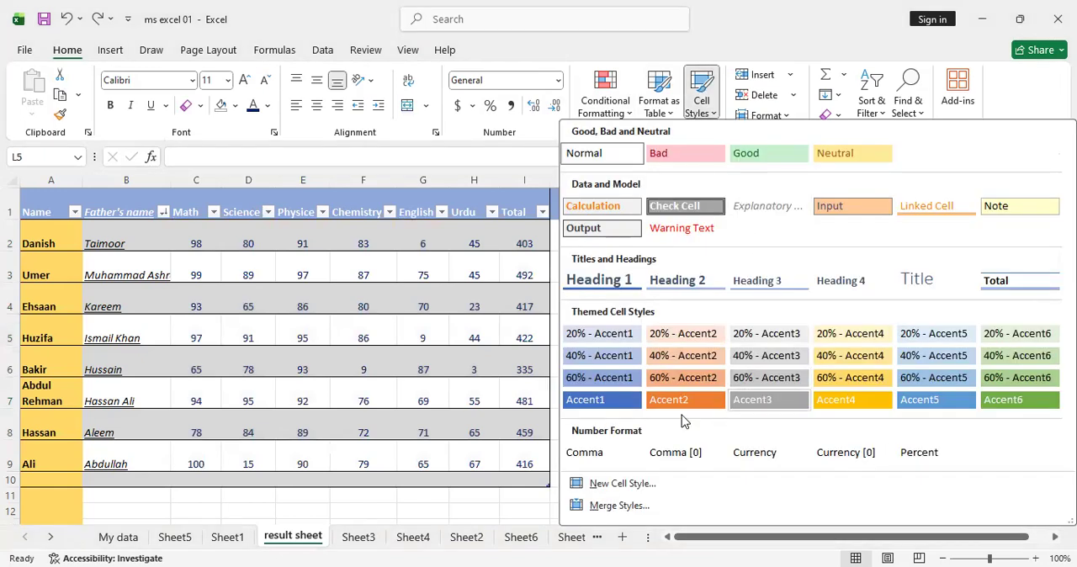
key(Escape)
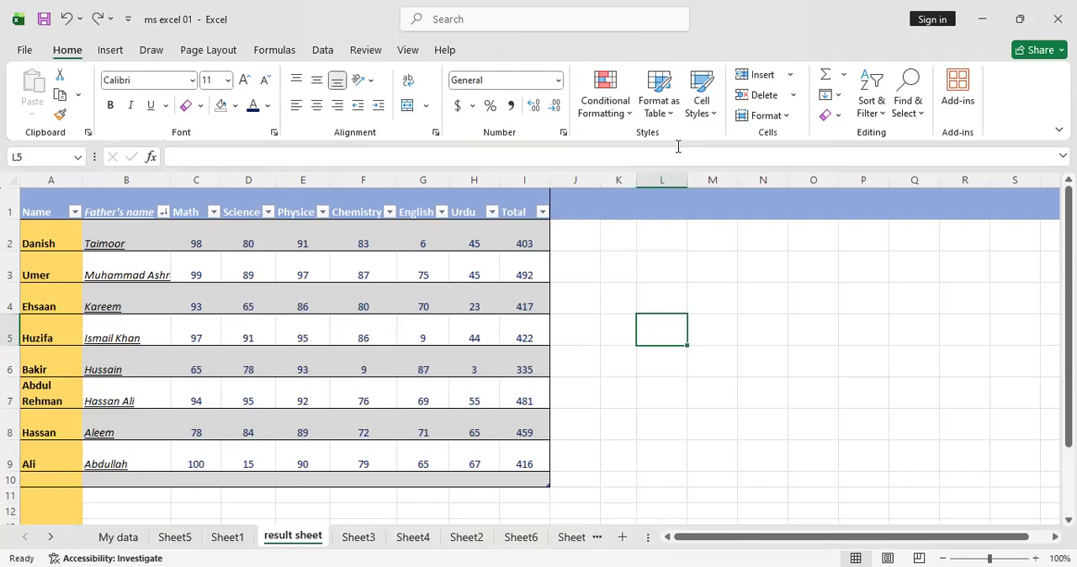
click(841, 392)
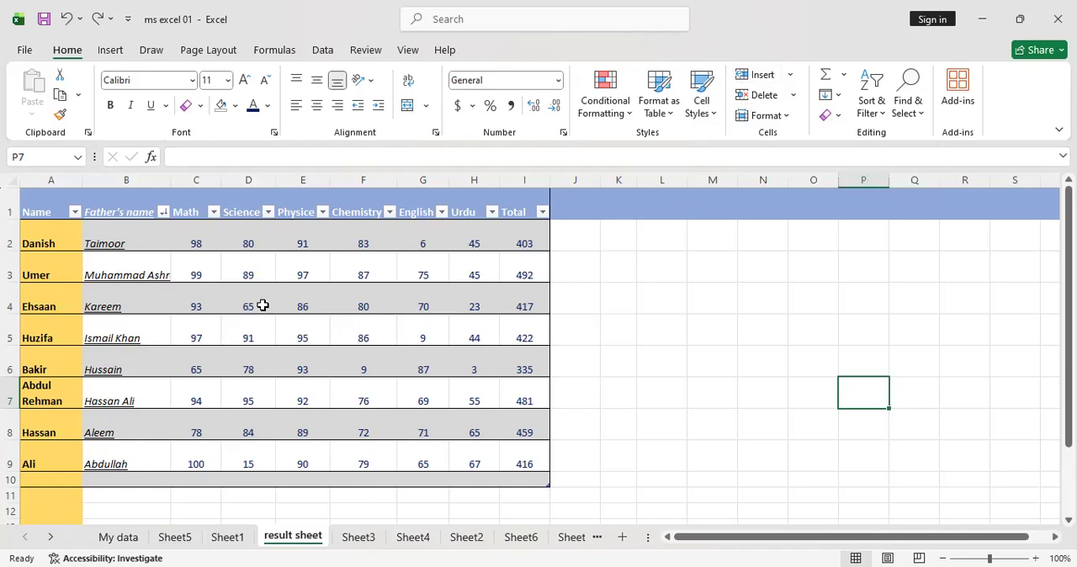
click(782, 301)
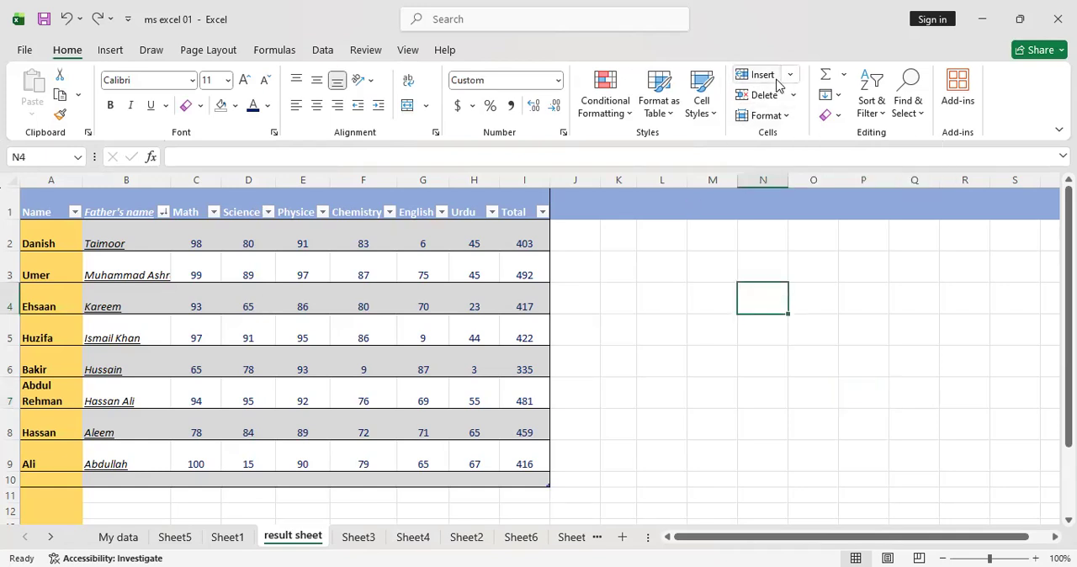
Select row 3 of the table and examine the available cell, row, column and sheet insertion options
click(10, 275)
click(789, 76)
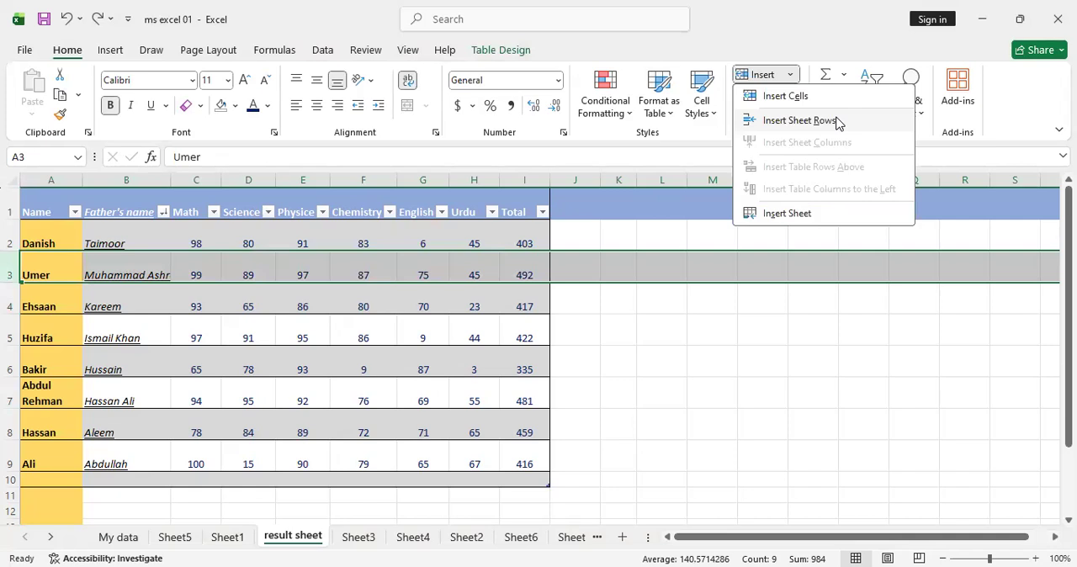
click(806, 349)
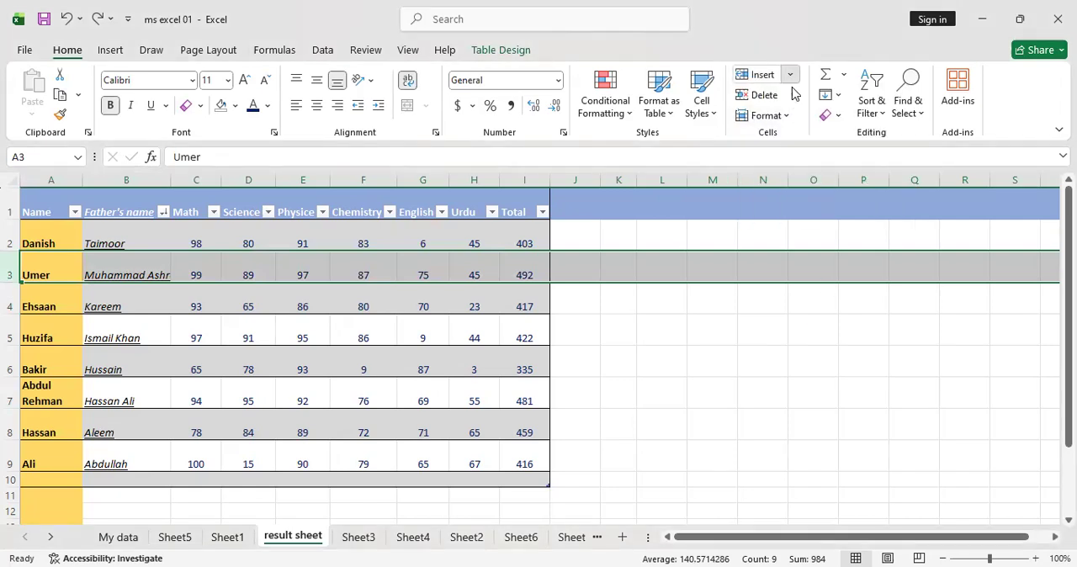
click(791, 75)
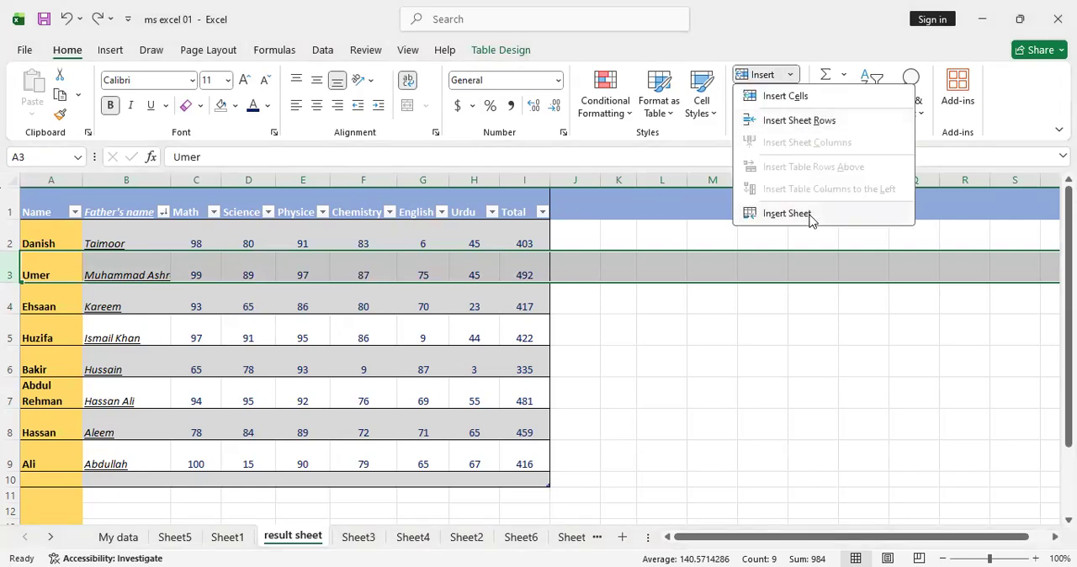
click(791, 343)
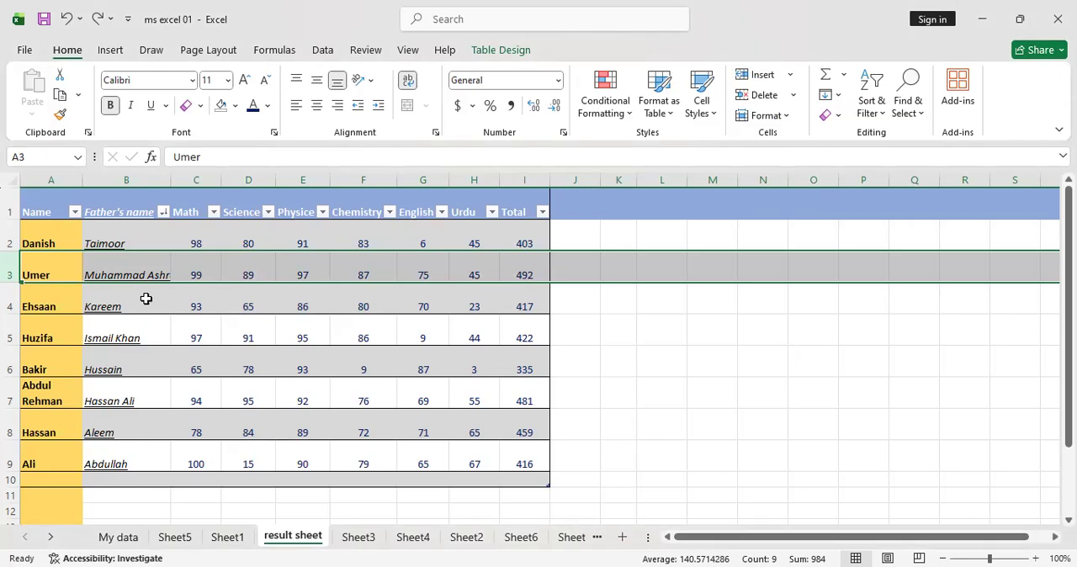
click(751, 354)
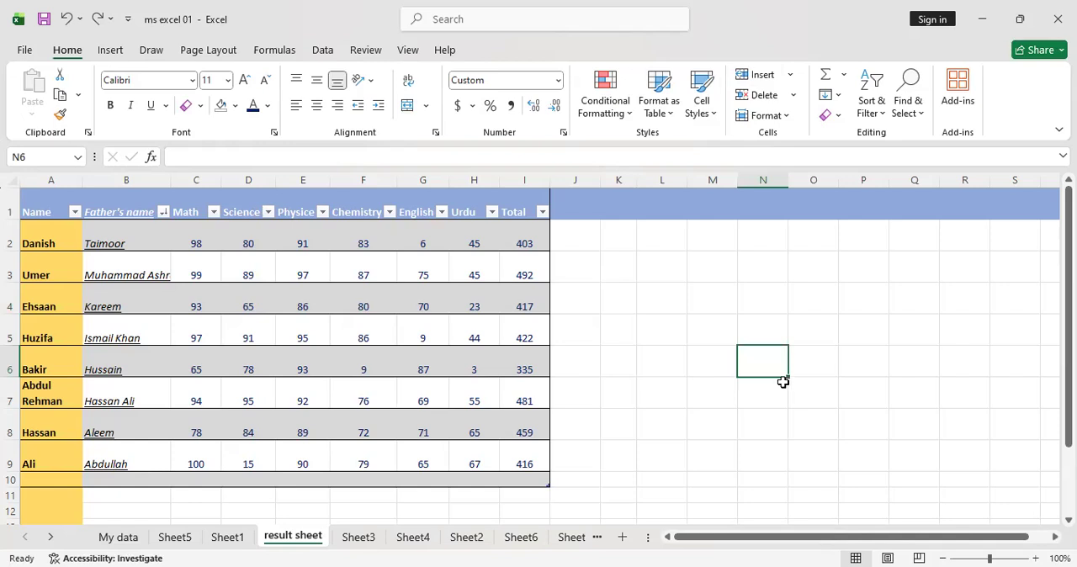
Undo the Name and Father's name sorts and the table formatting, and deselect the range
key(ctrl+z)
key(ctrl+z)
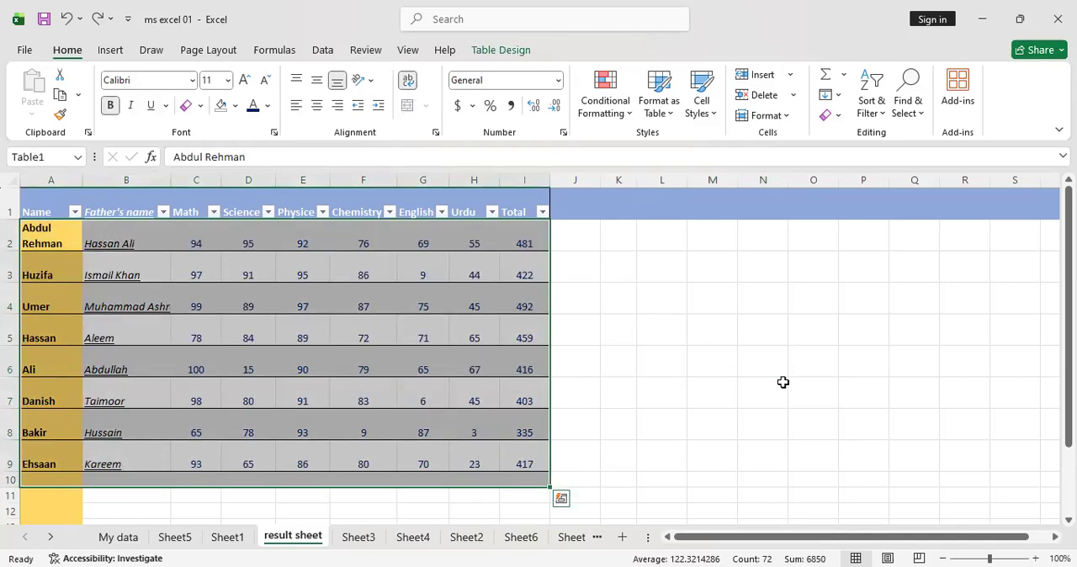
key(ctrl+z)
click(678, 316)
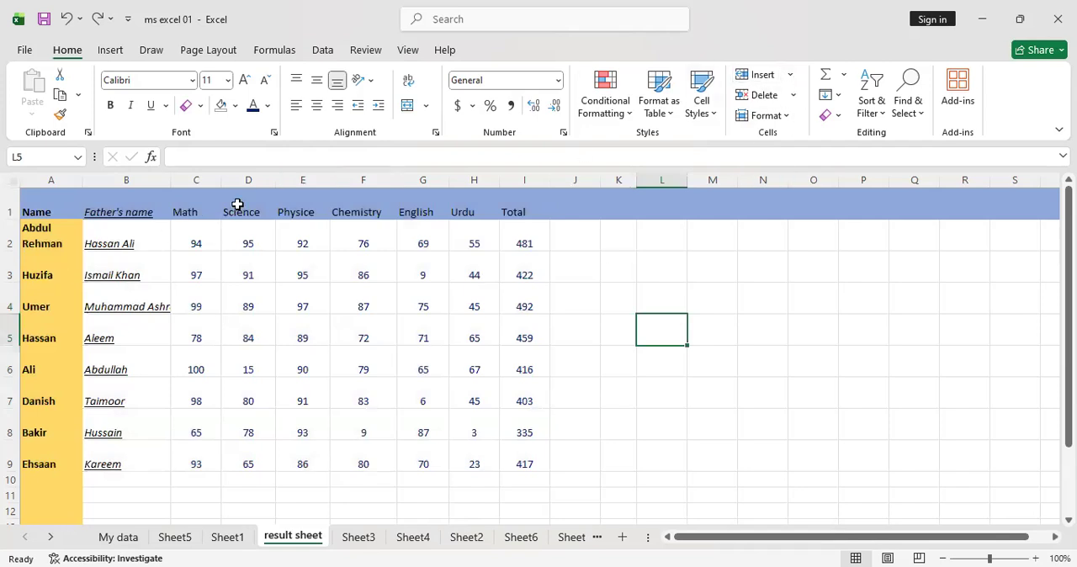
Insert a blank cell at D4 with Shift cells right, and undo the insertion
click(250, 298)
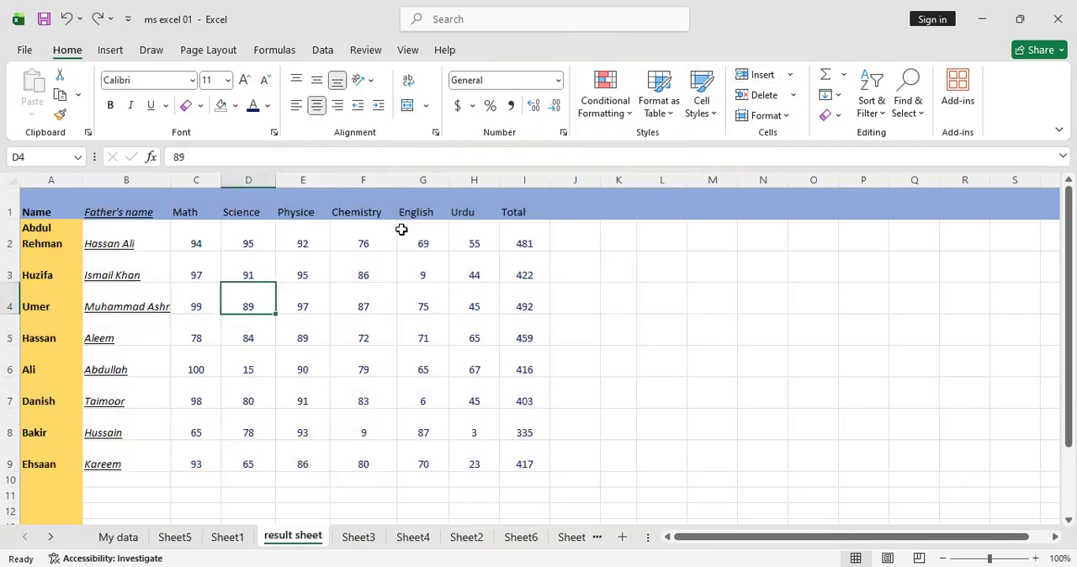
click(791, 82)
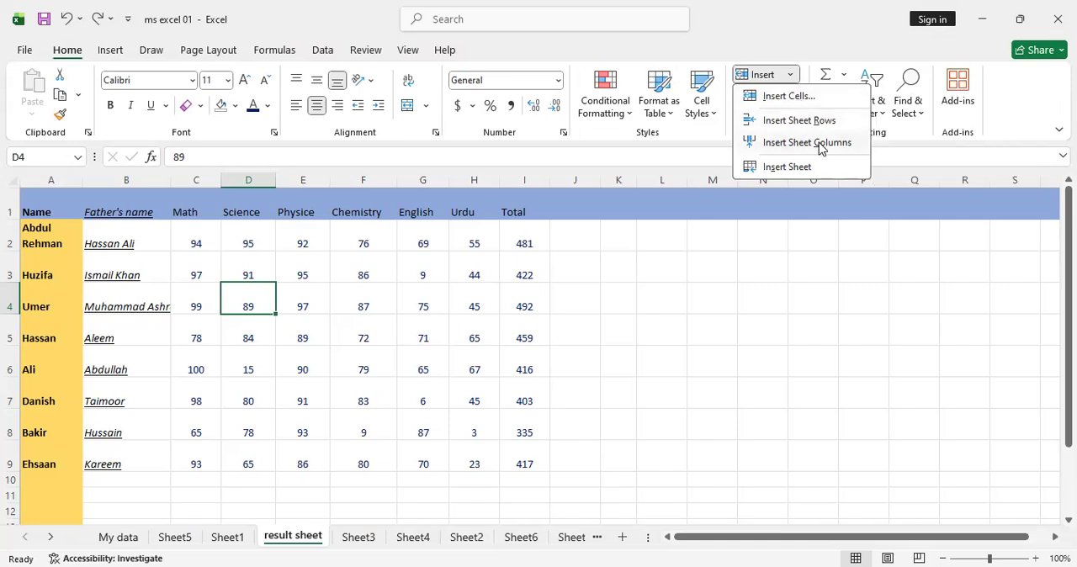
click(789, 96)
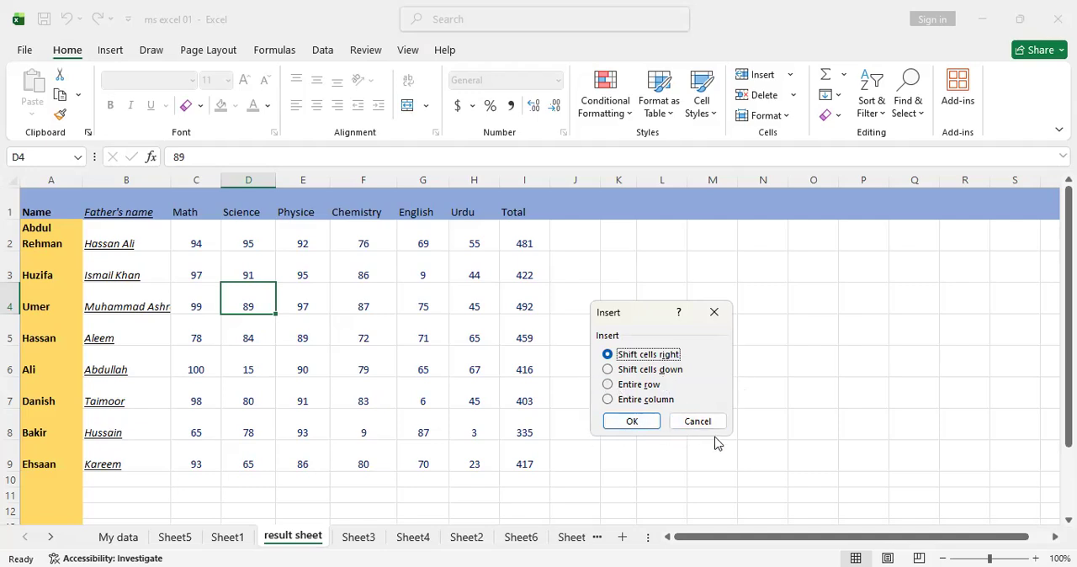
click(633, 422)
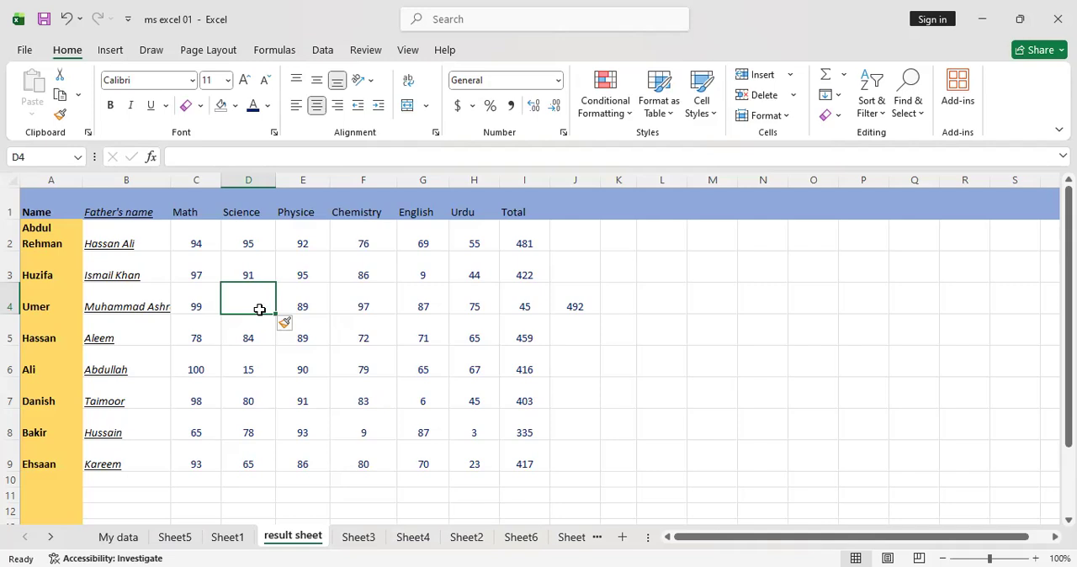
key(ctrl+z)
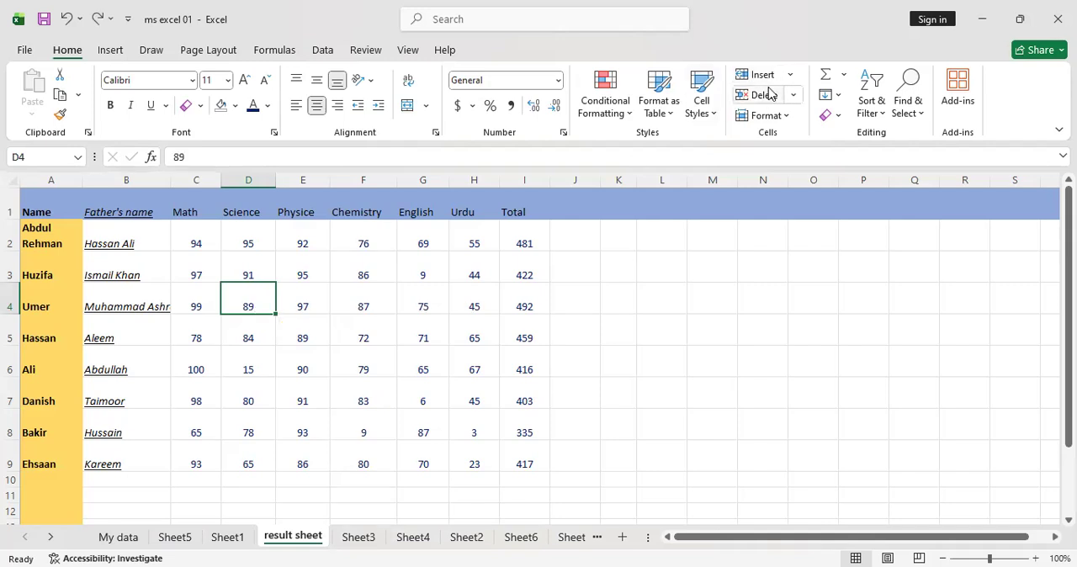
Insert a blank sheet row at row 4, and undo the insertion
click(790, 75)
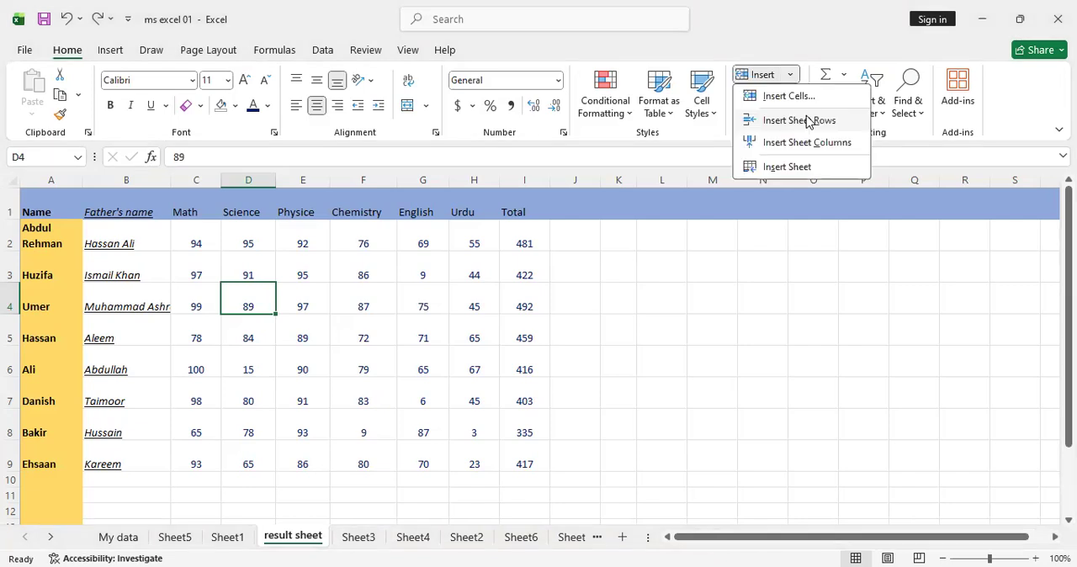
click(799, 121)
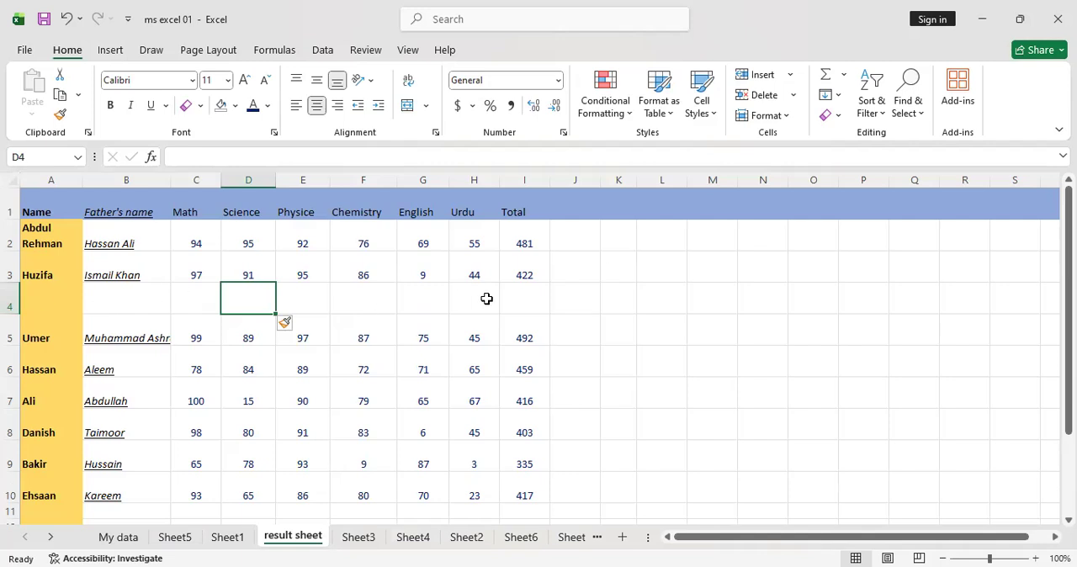
key(ctrl+z)
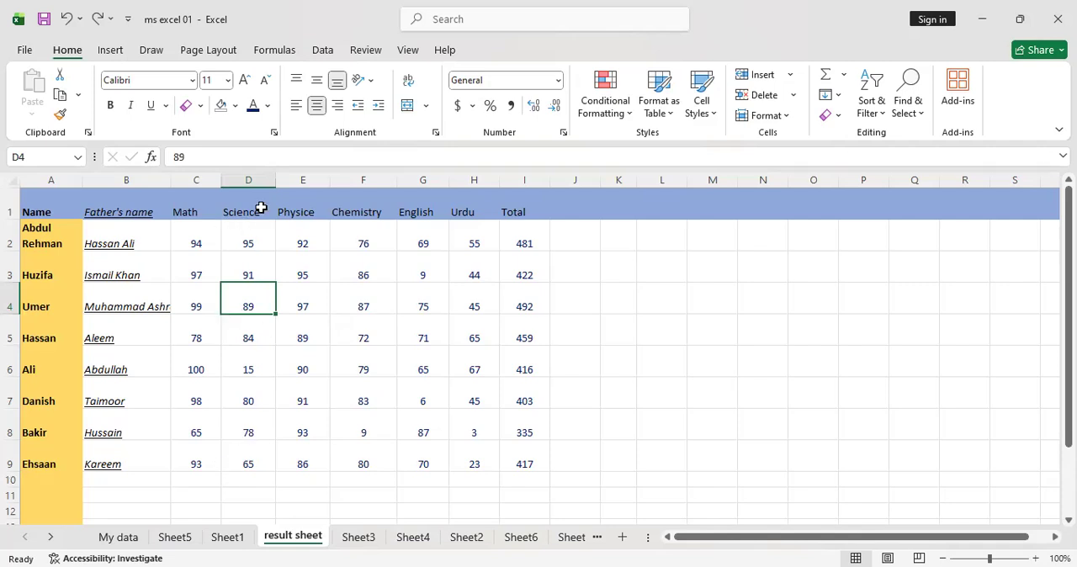
Insert a blank sheet column between Math and Science, and undo the insertion
click(790, 74)
click(815, 145)
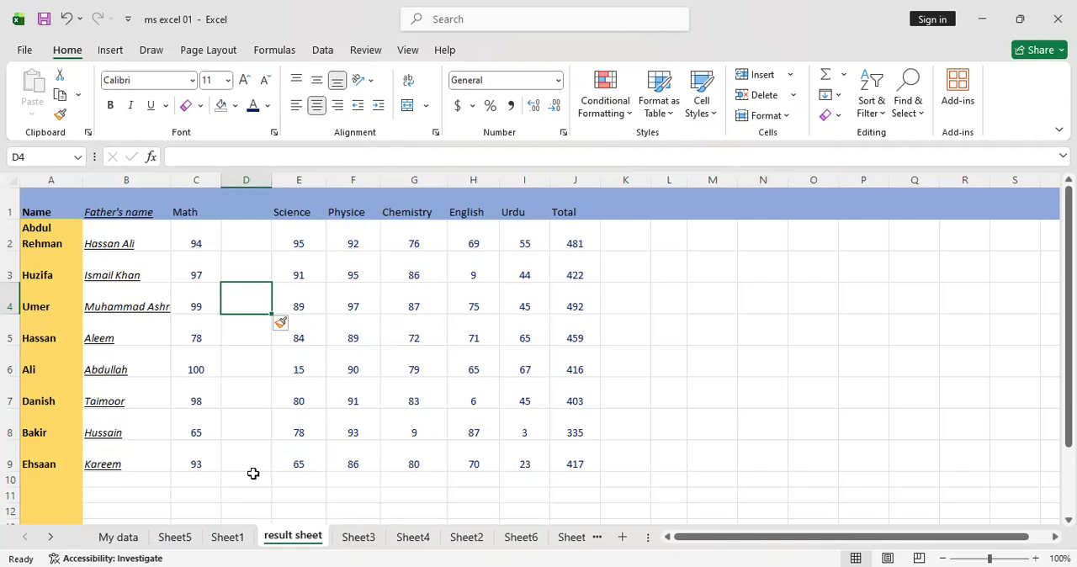
click(791, 75)
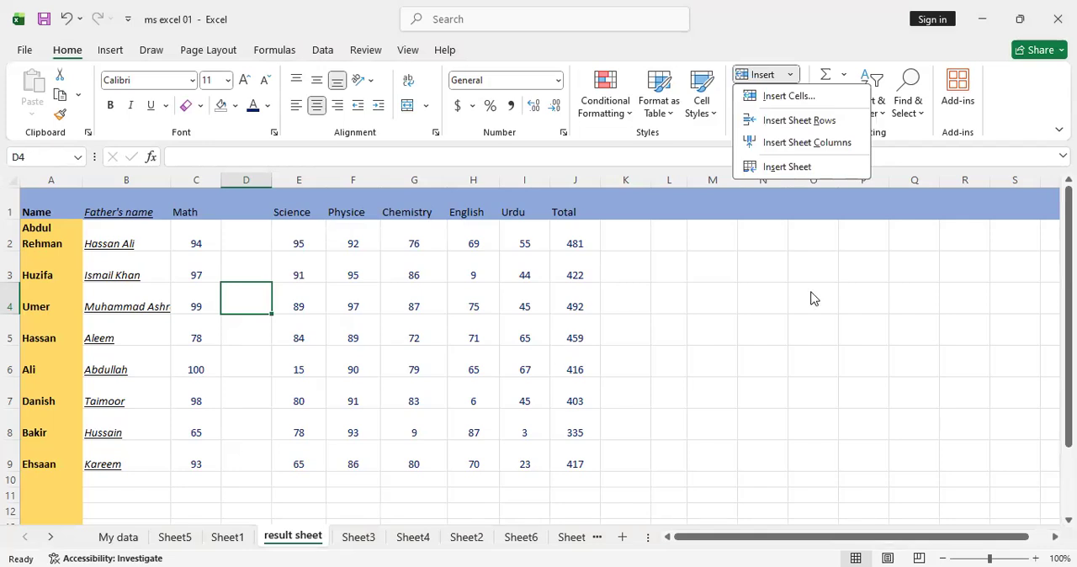
click(763, 359)
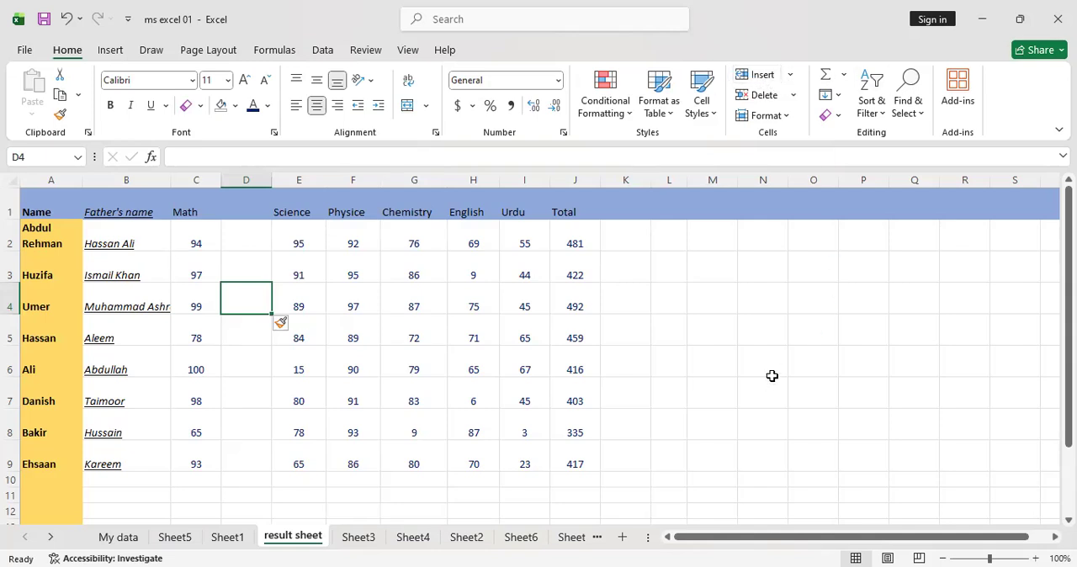
key(ctrl+z)
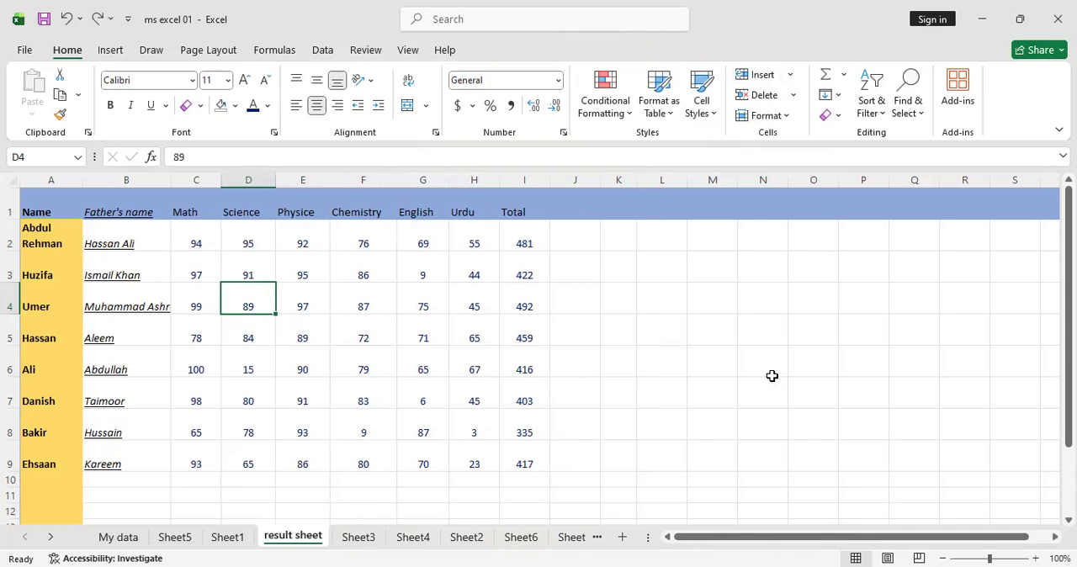
Delete cell D4 with the Shift cells left option
click(792, 95)
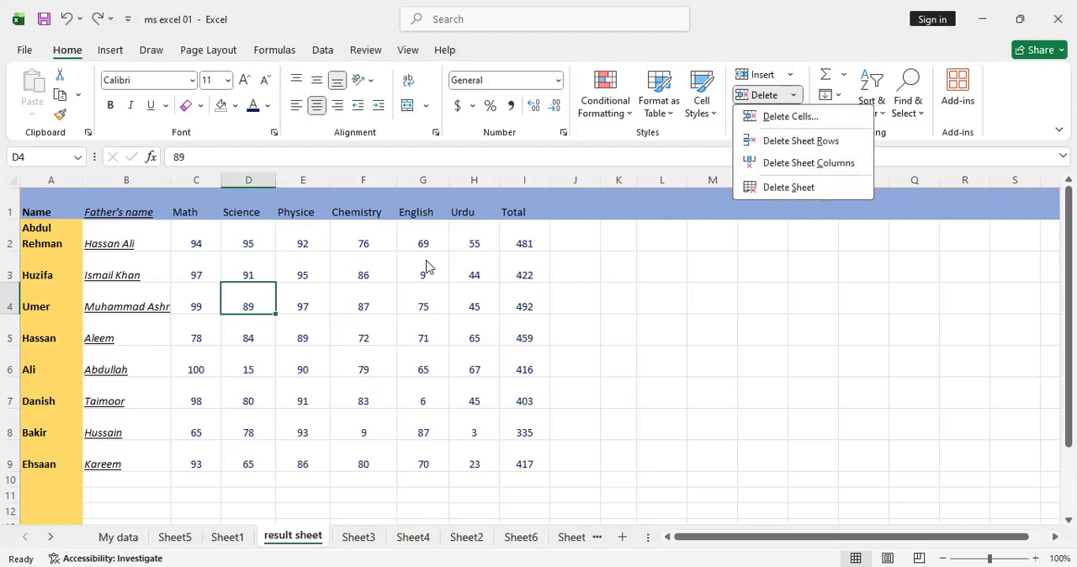
click(781, 117)
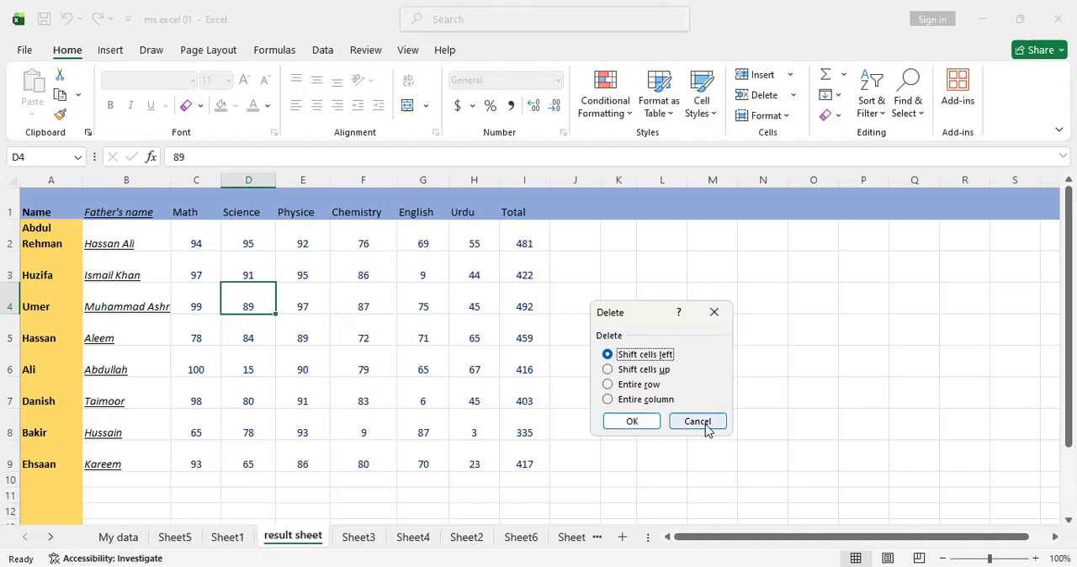
click(628, 421)
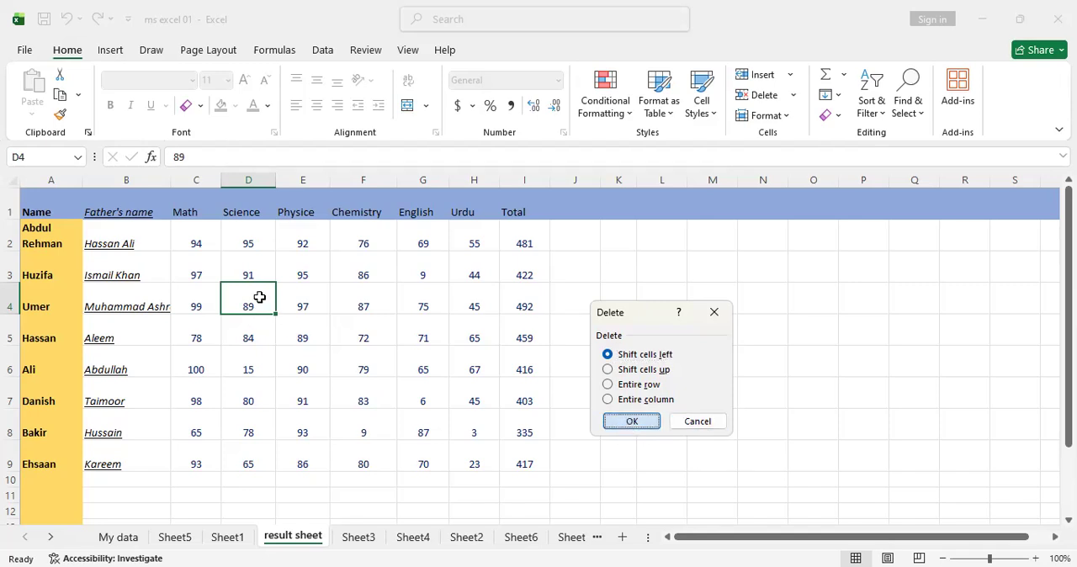
Confirm deleting cell D4 with the remaining cells shifted left, and undo the deletion
key(Return)
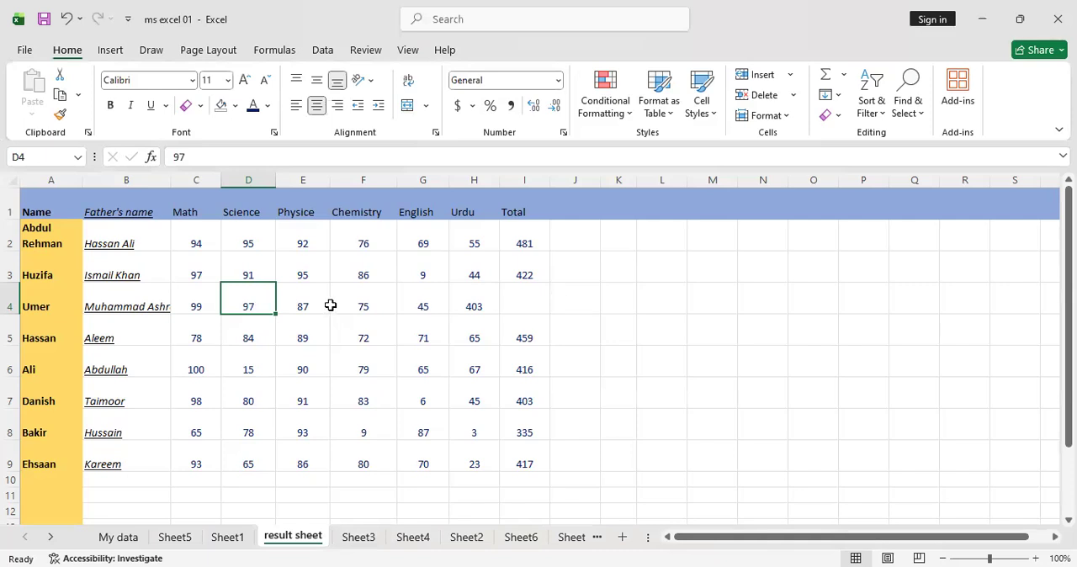
key(ctrl+z)
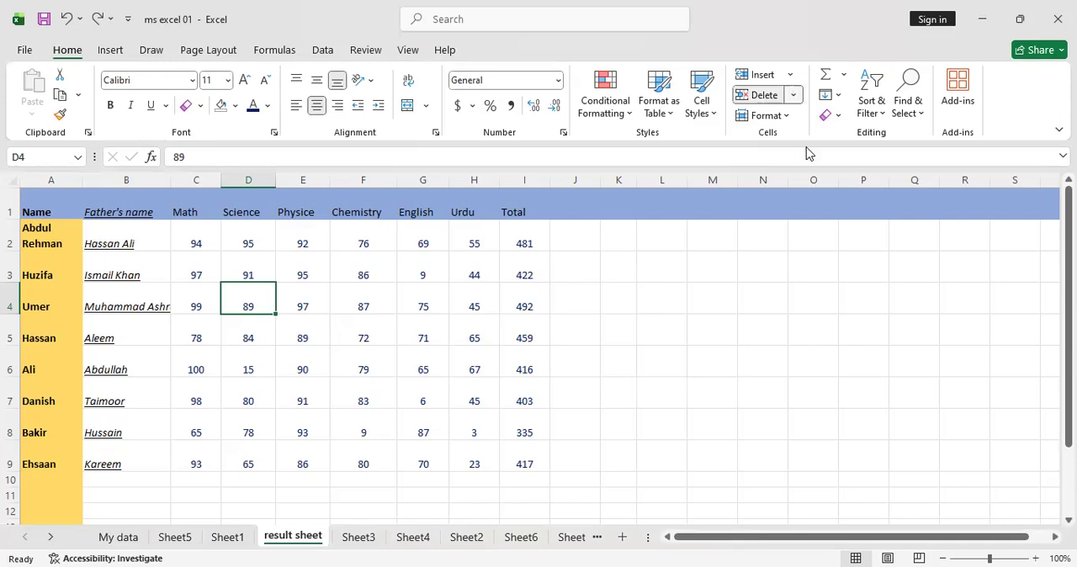
Delete the entire sheet row 4, and undo the deletion
click(793, 95)
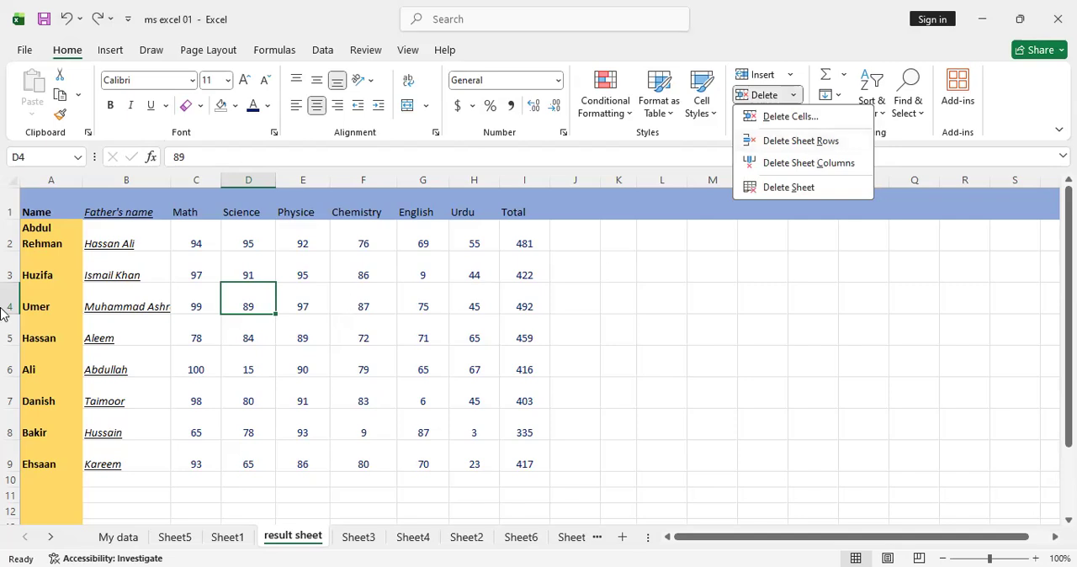
click(847, 149)
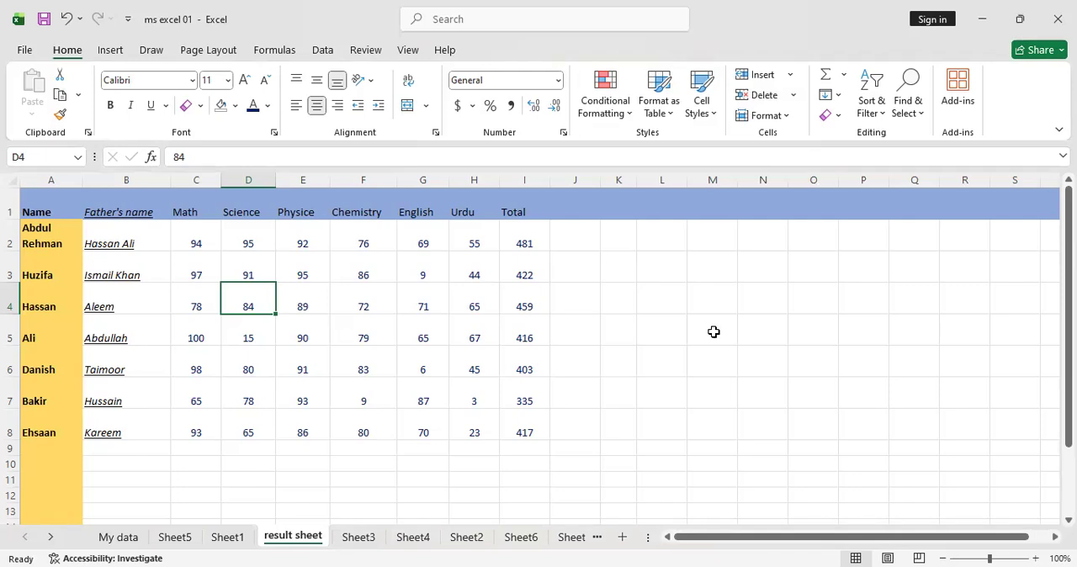
key(ctrl+z)
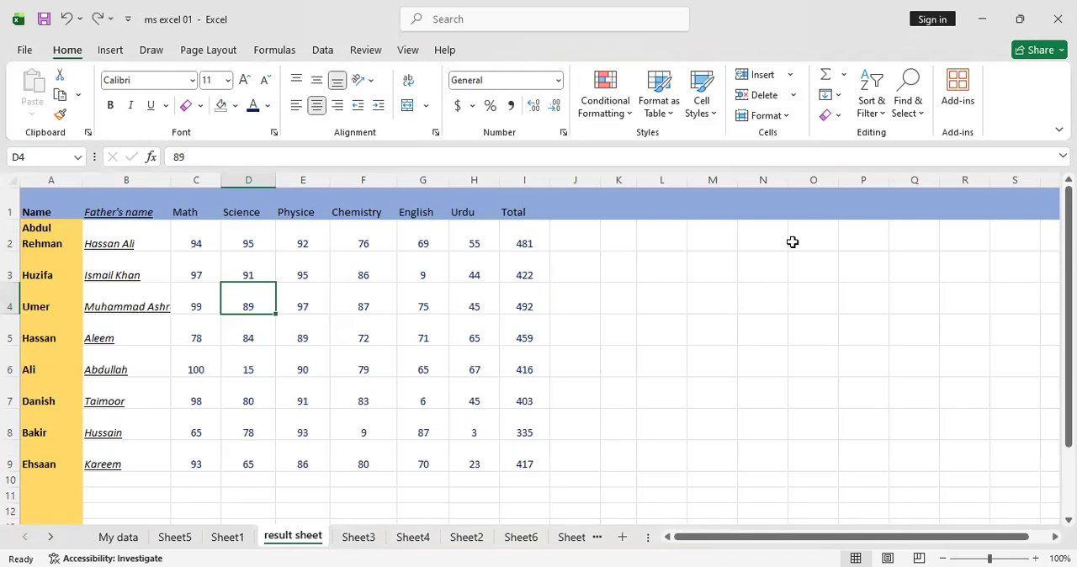
Delete the entire Science column, and undo the deletion
click(793, 95)
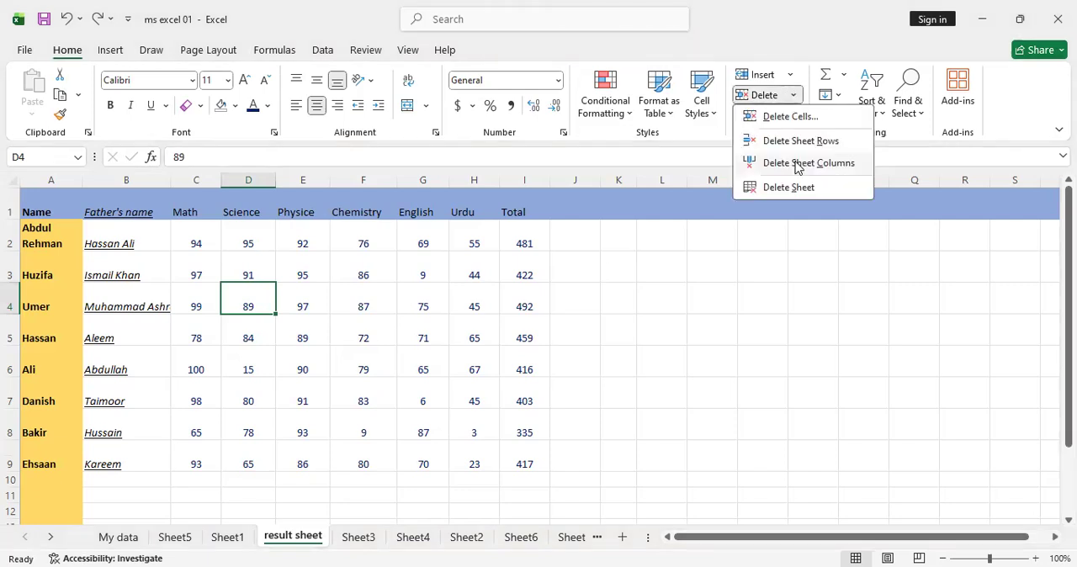
click(797, 165)
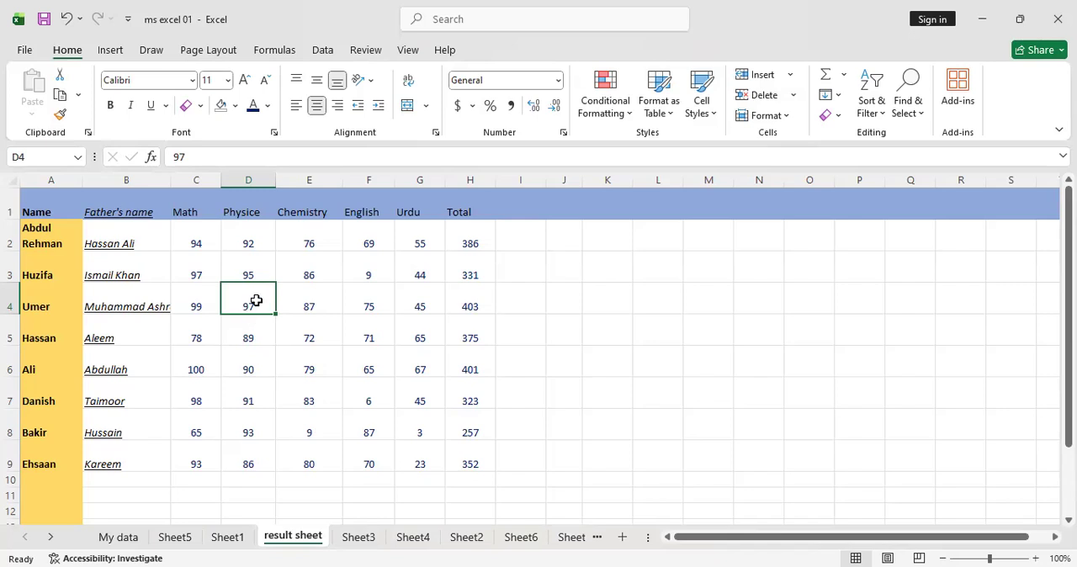
key(ctrl+z)
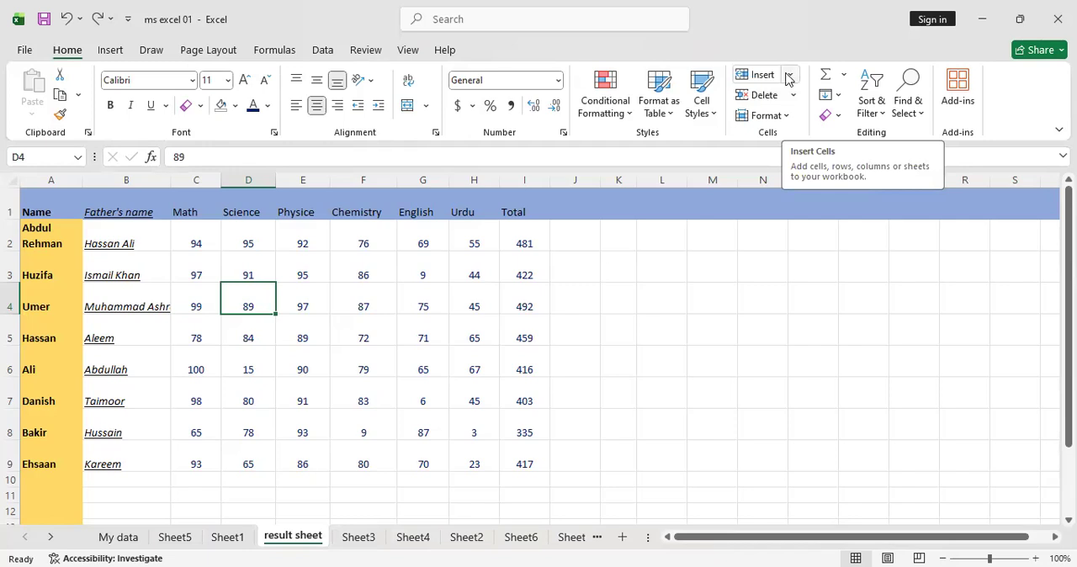
Switch to the blank Sheet1 and set the height of row 1 to 50
click(789, 117)
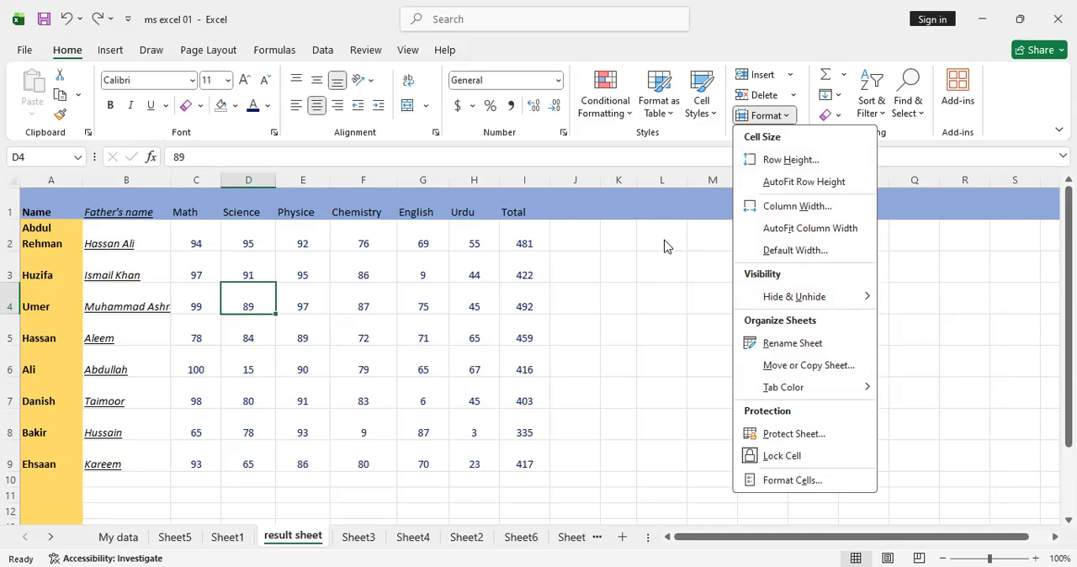
click(482, 490)
click(241, 536)
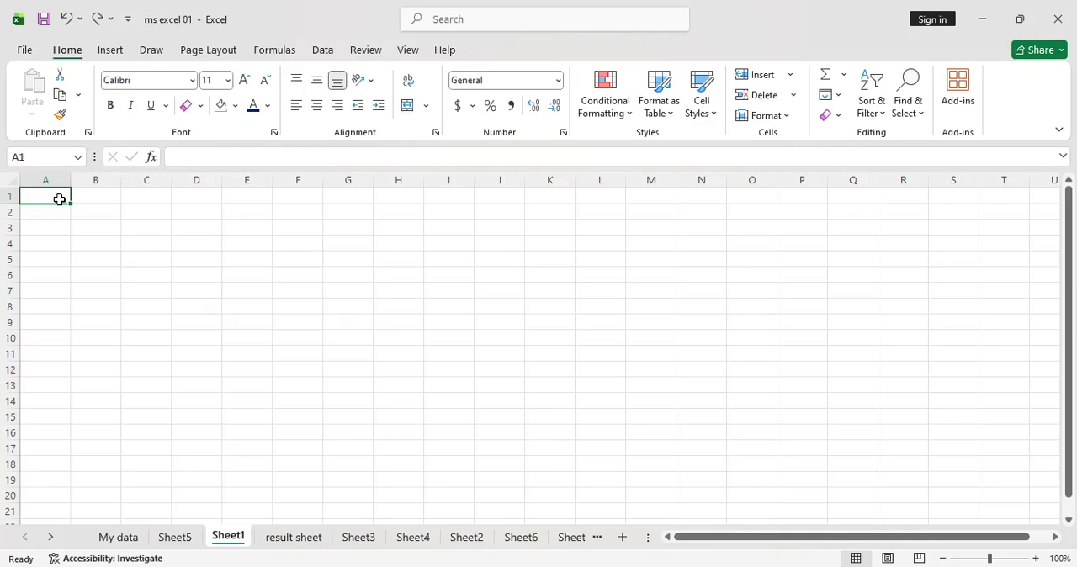
click(766, 115)
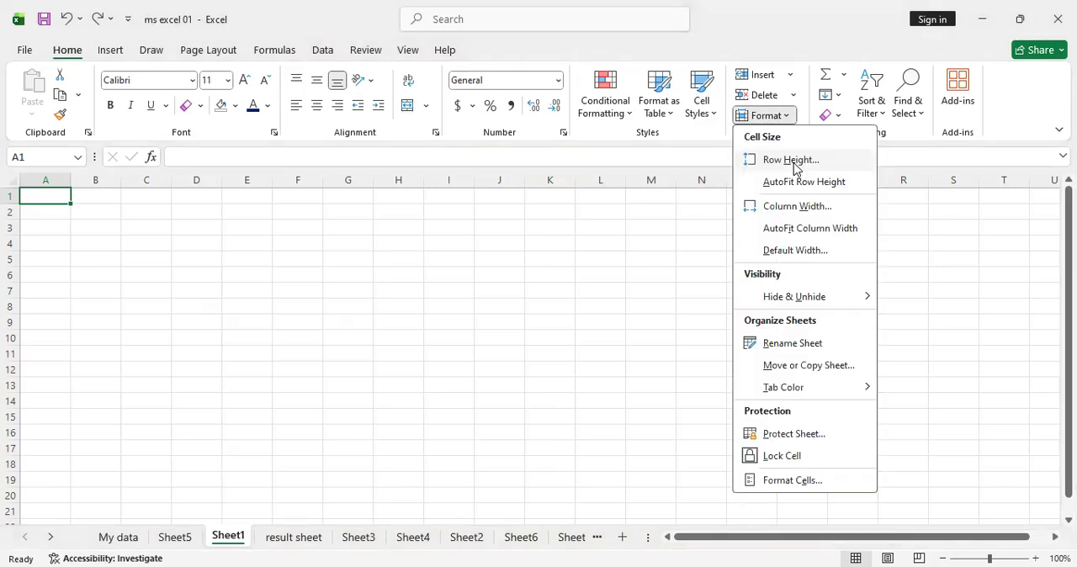
click(791, 160)
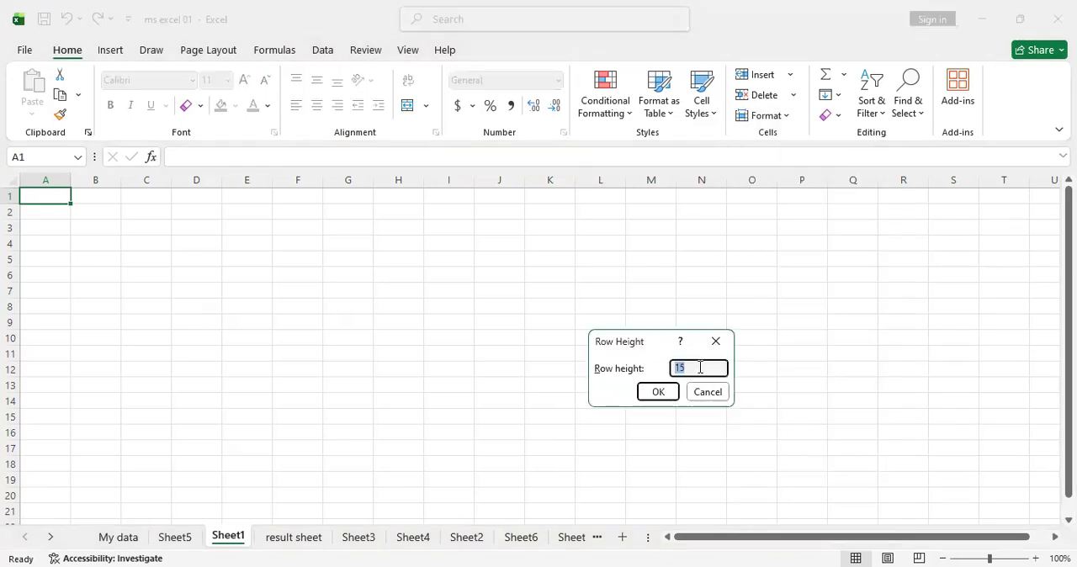
click(702, 366)
key(BackSpace)
key(BackSpace)
text(50)
click(659, 393)
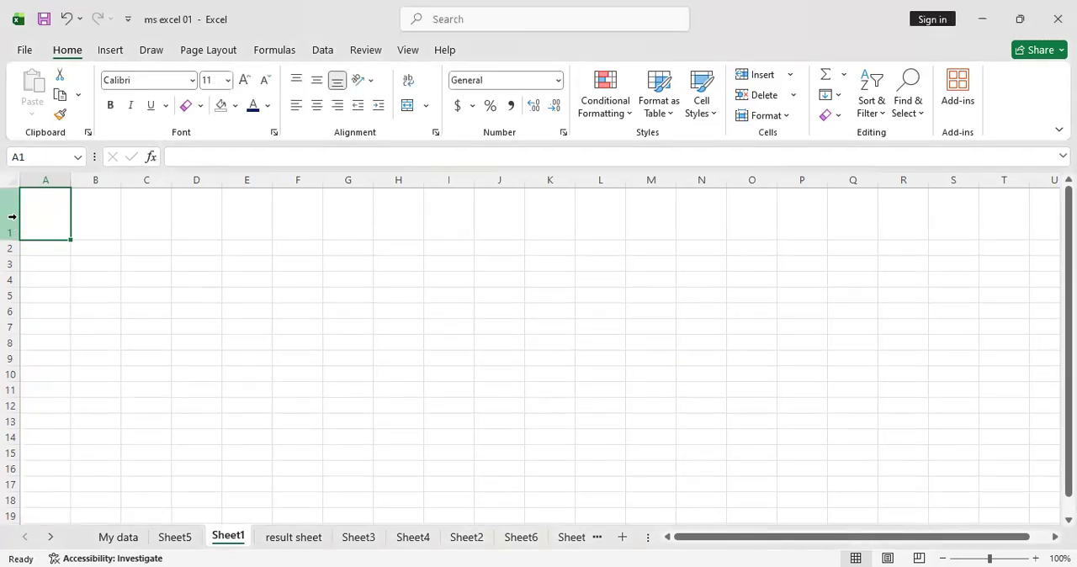
Select all cells of Sheet1 and set the height of every row to 50
click(419, 392)
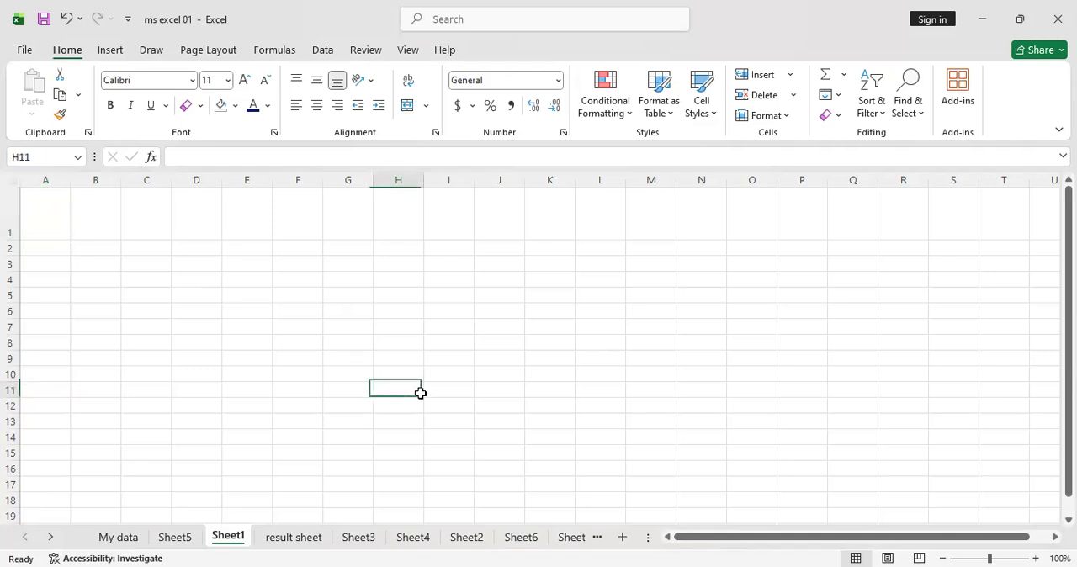
key(ctrl+a)
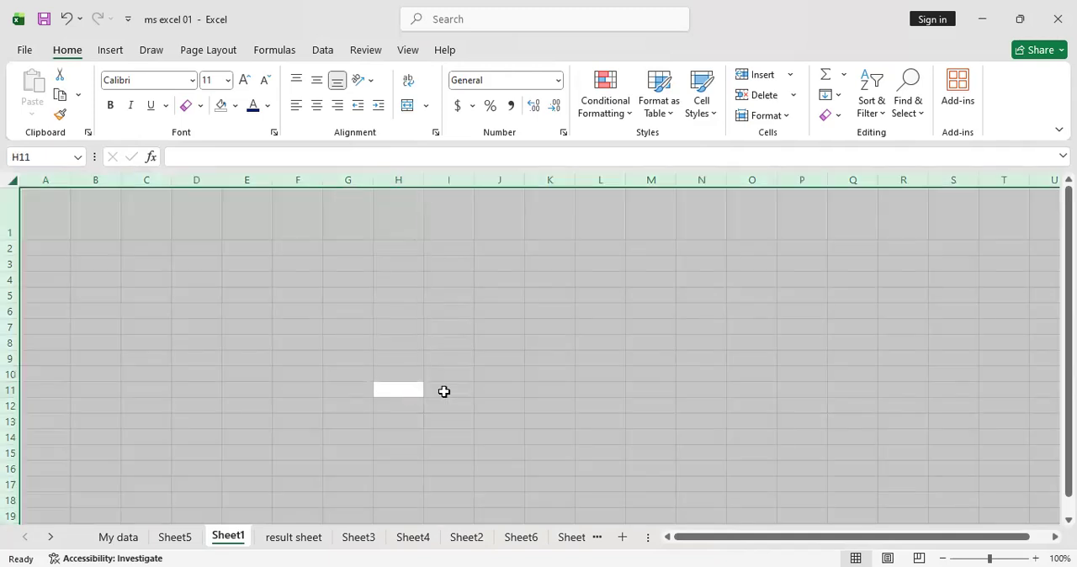
click(788, 115)
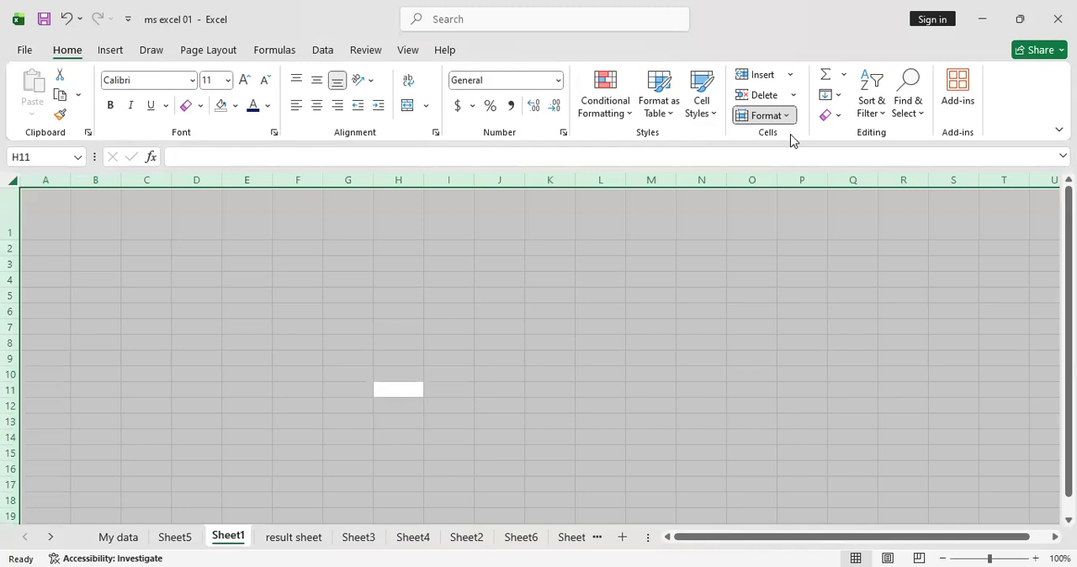
click(796, 164)
text(50)
key(Tab)
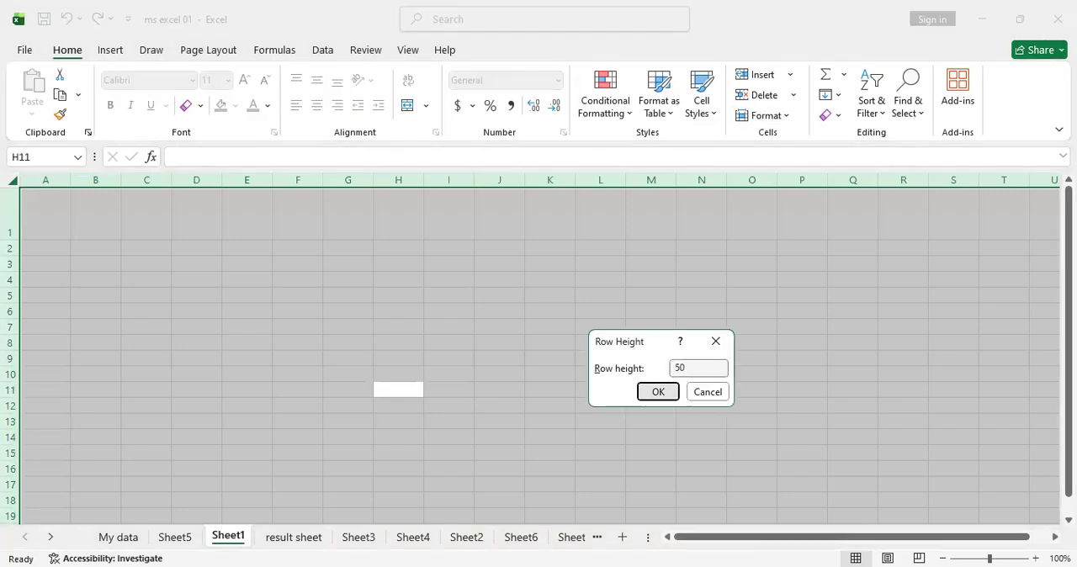
key(Return)
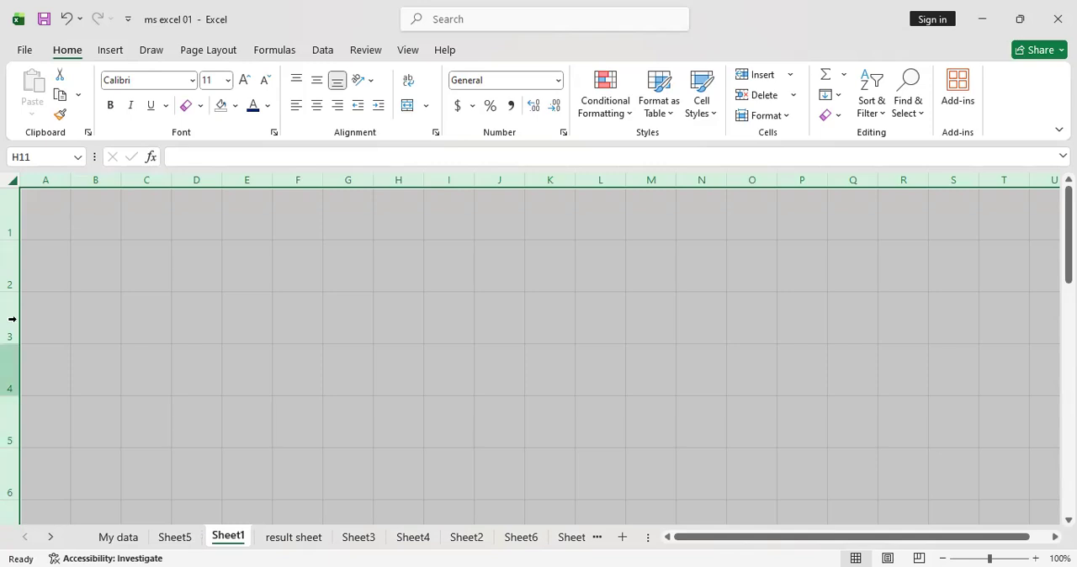
Compare the row heights in Sheet1 with those in the My data and Sheet5 worksheets, and return to Sheet1
click(39, 244)
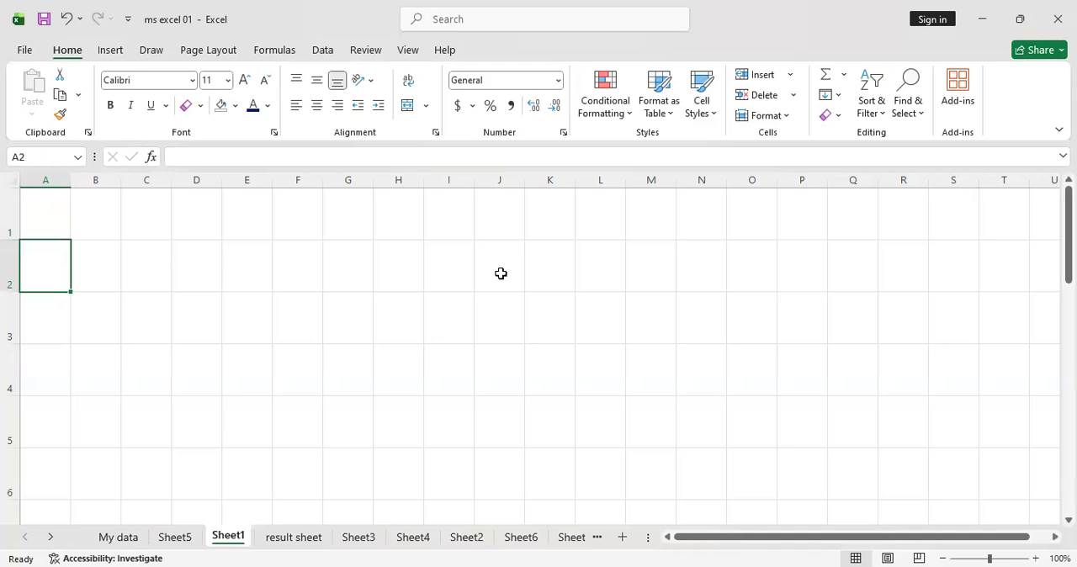
click(325, 290)
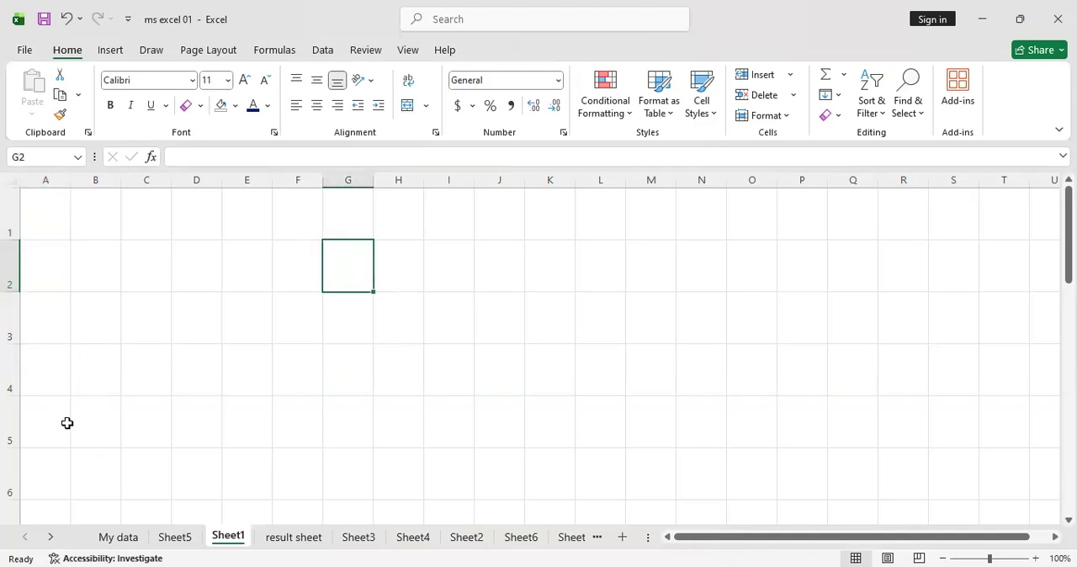
click(54, 217)
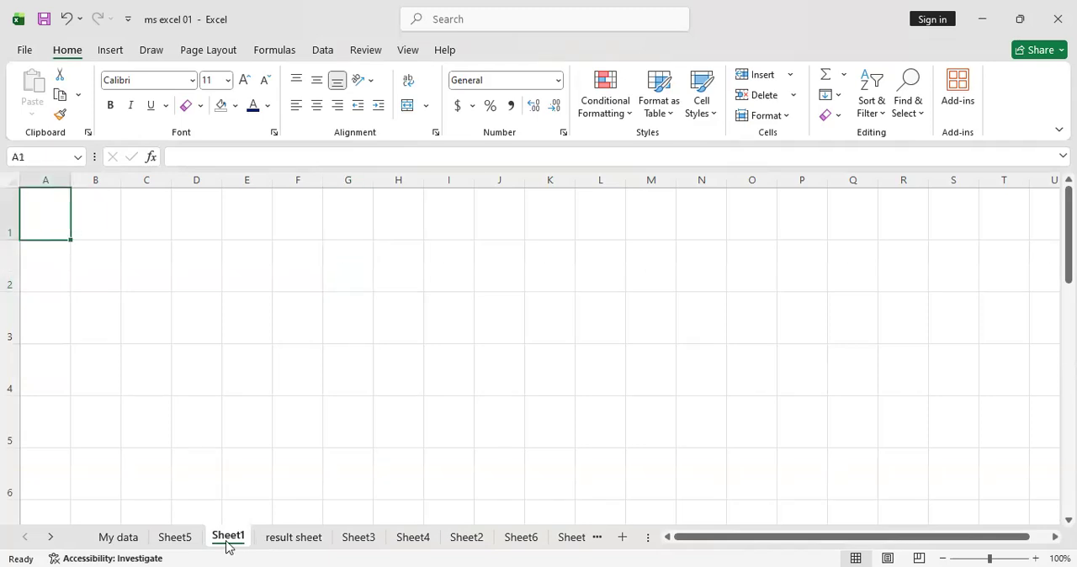
click(120, 539)
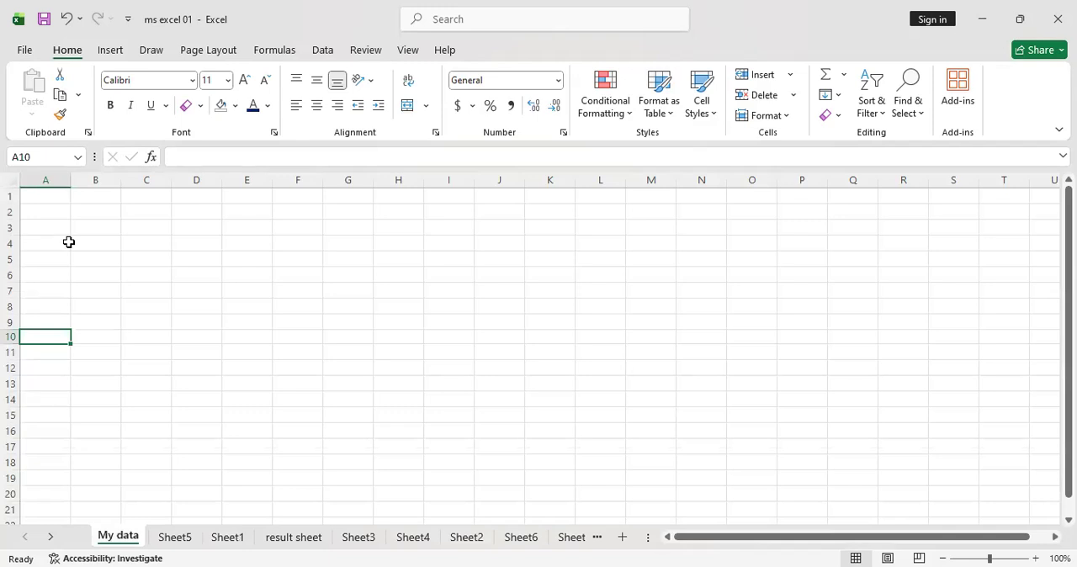
click(180, 540)
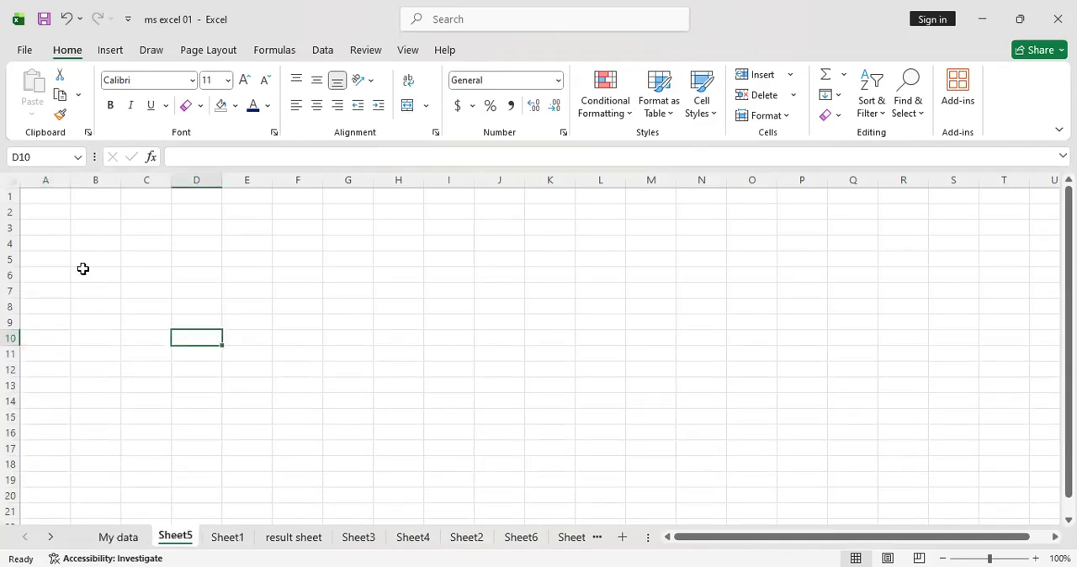
click(229, 539)
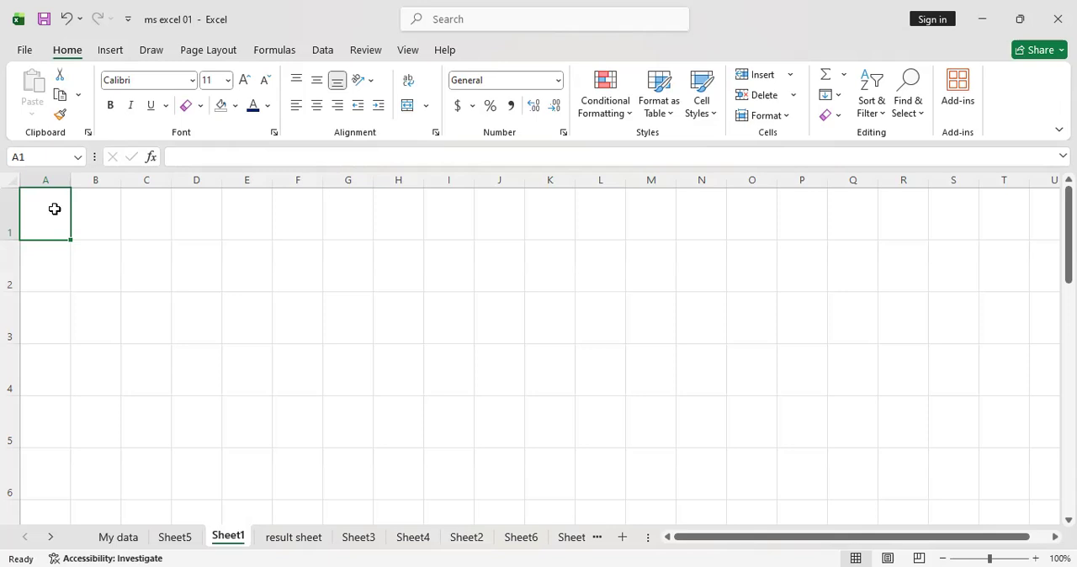
click(760, 118)
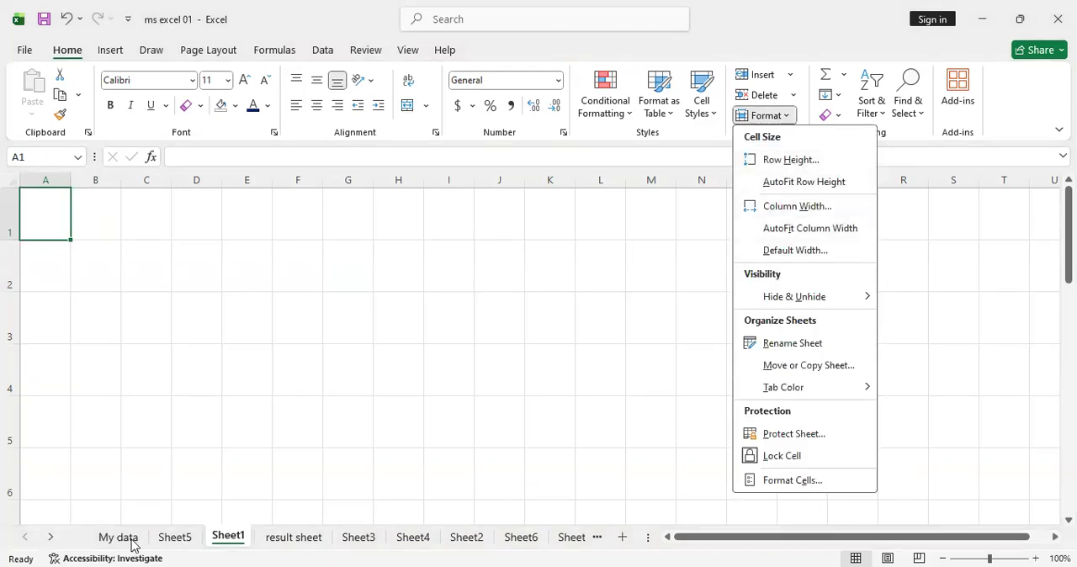
click(219, 351)
Switch to the result sheet, select the whole data table and autofit its row heights
click(283, 539)
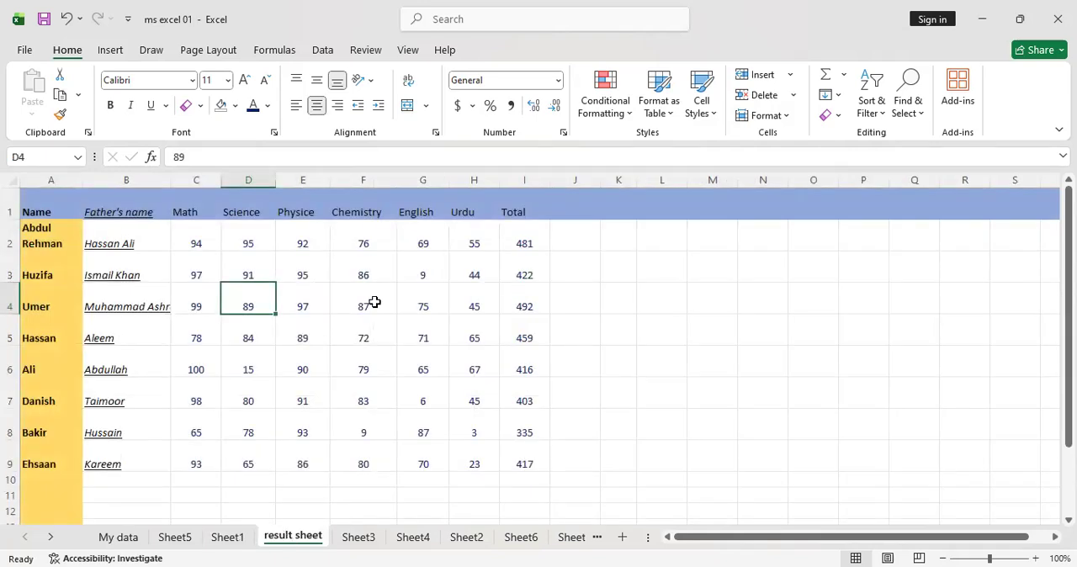
click(789, 123)
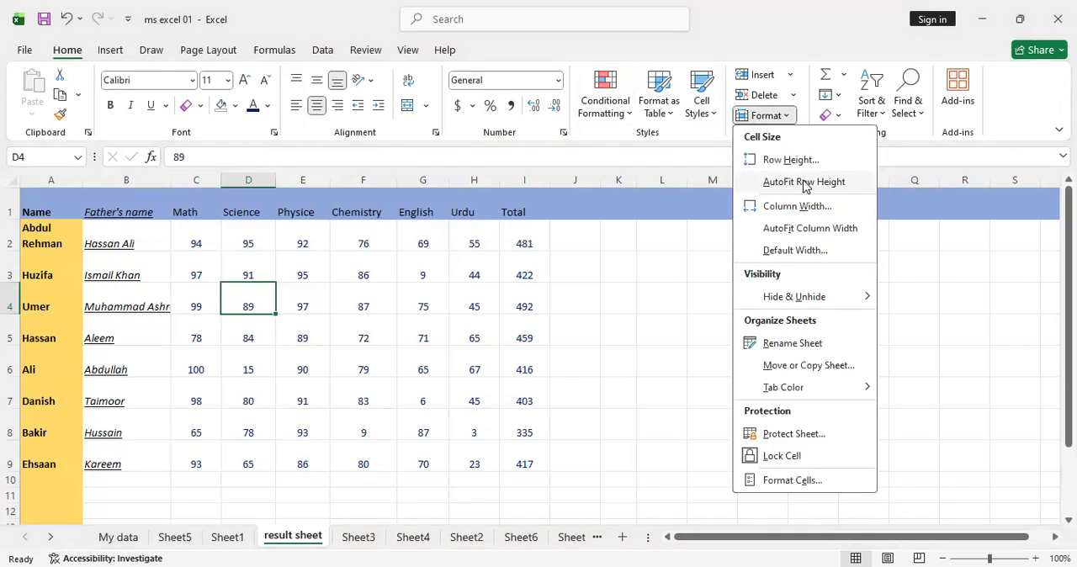
click(681, 301)
key(ctrl+a)
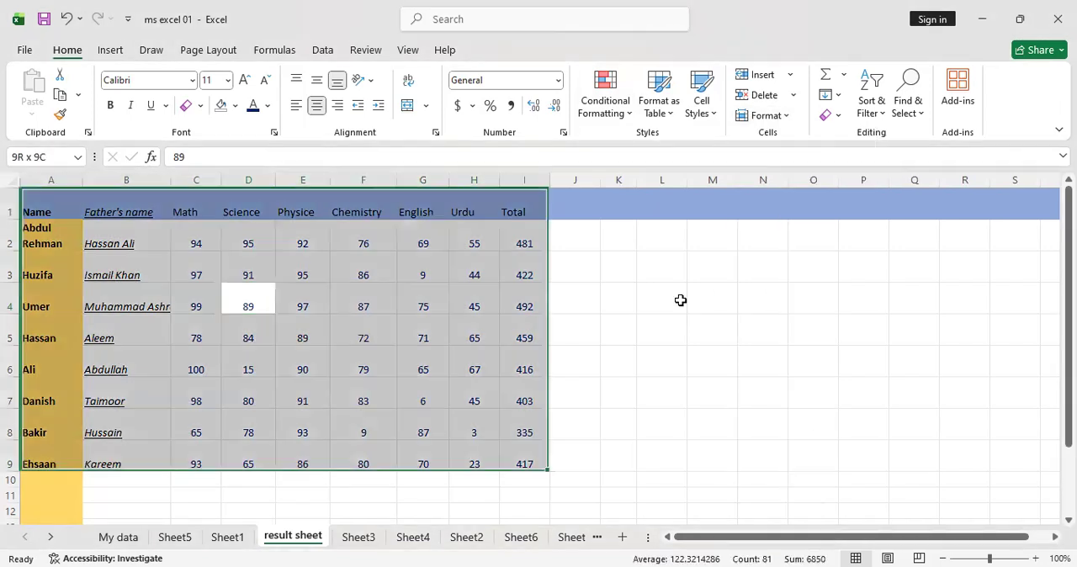
click(786, 117)
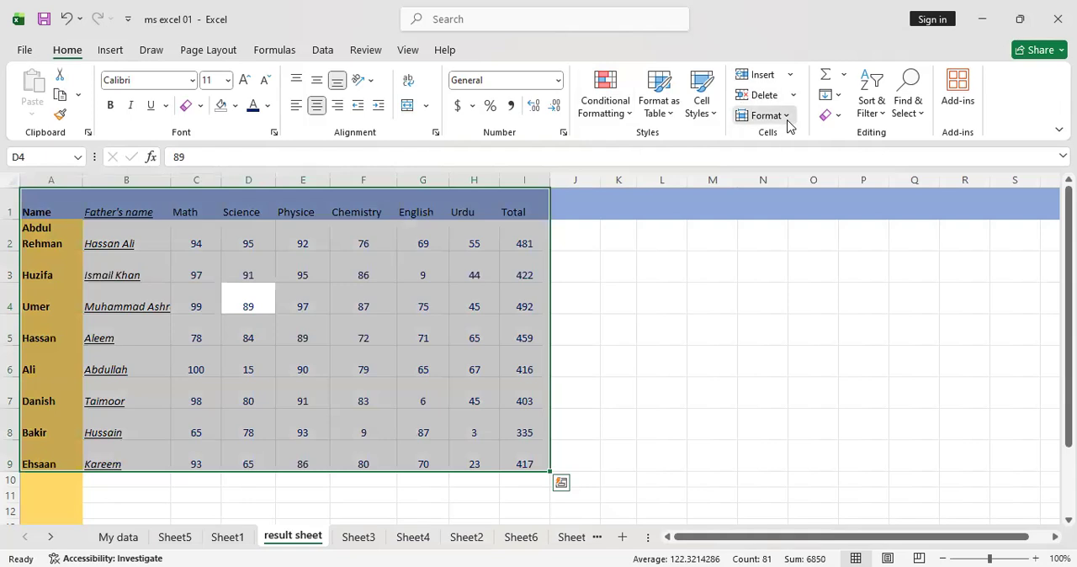
click(802, 183)
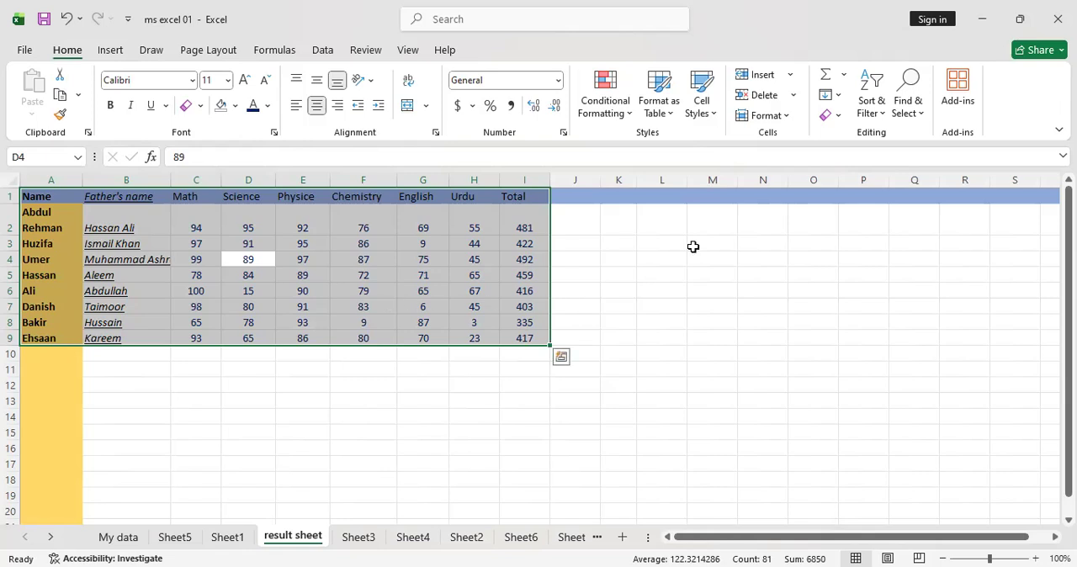
Set the width of the selected table's columns to 50, and undo the width change
click(781, 116)
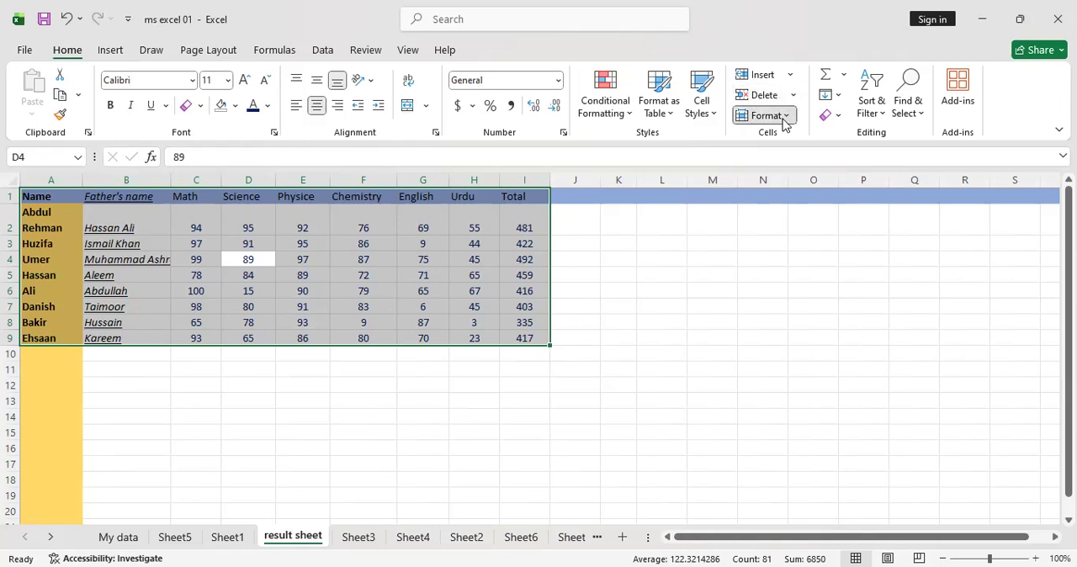
click(797, 206)
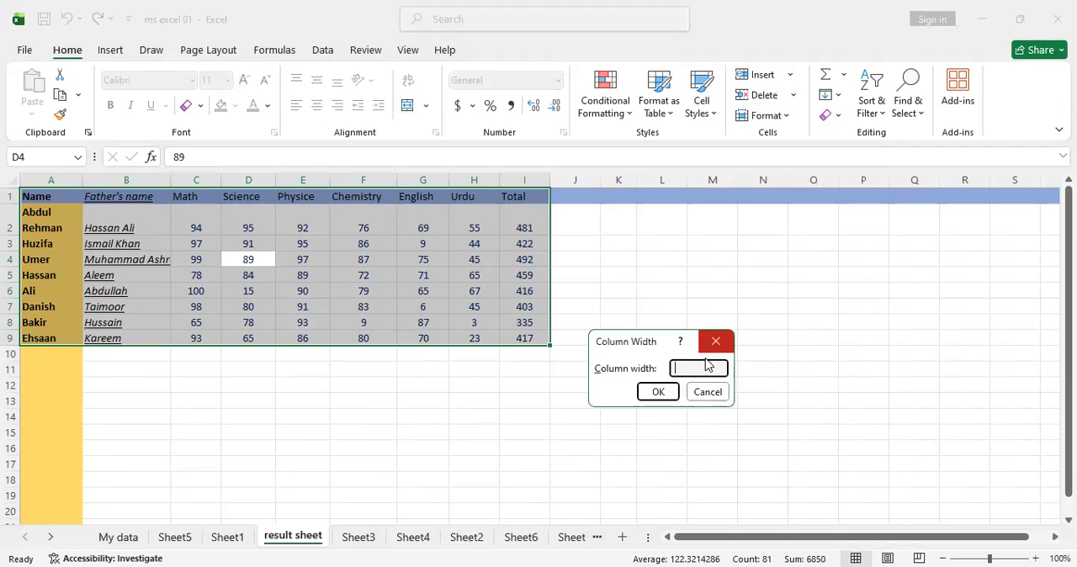
text(50)
click(659, 392)
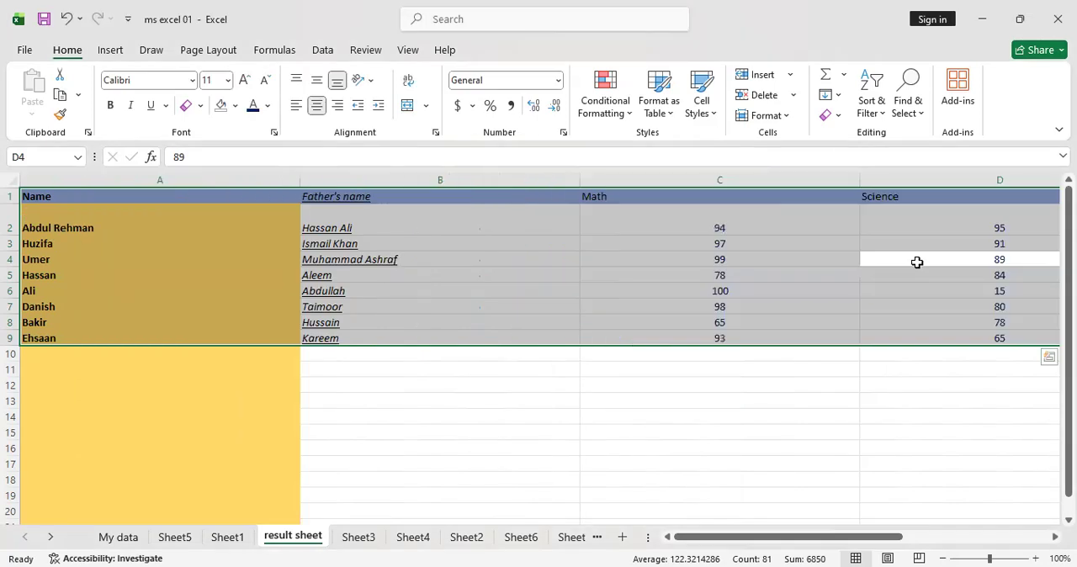
key(ctrl+z)
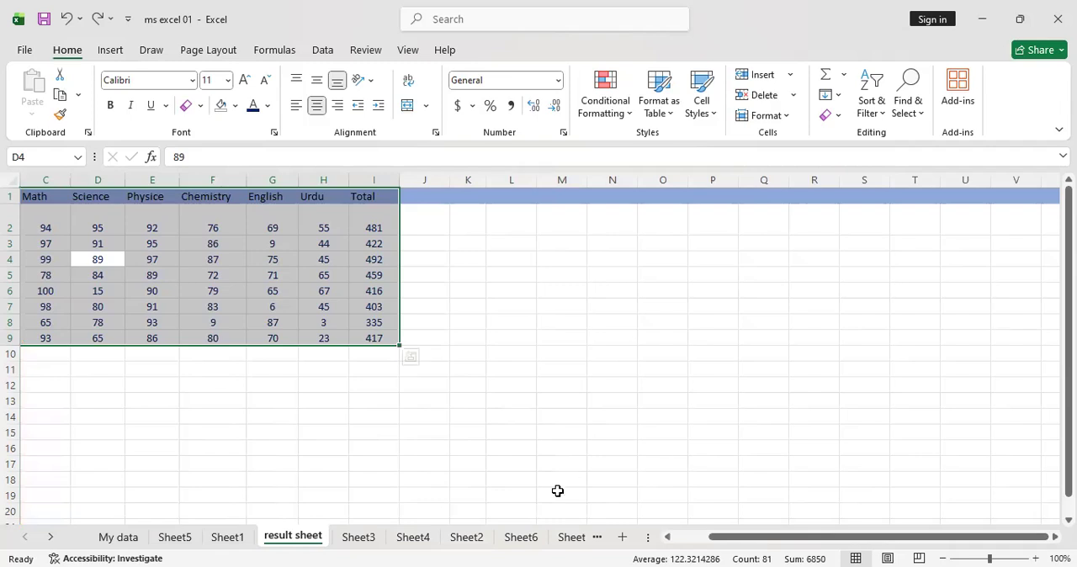
Autofit the selected table's column widths, and undo it along with the row height autofit and the 50-point heights of all Sheet1 rows
click(787, 115)
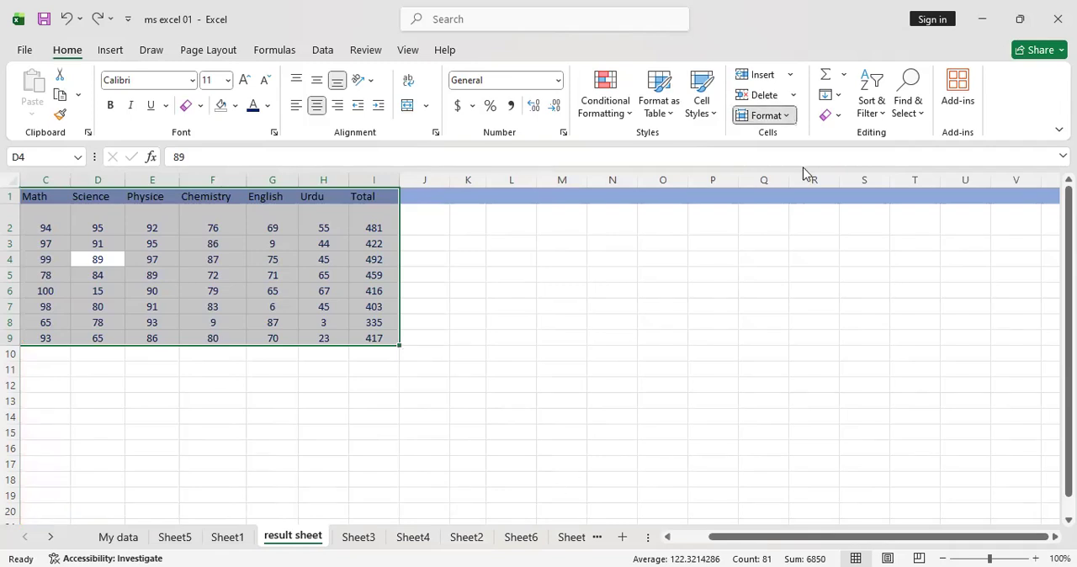
click(814, 227)
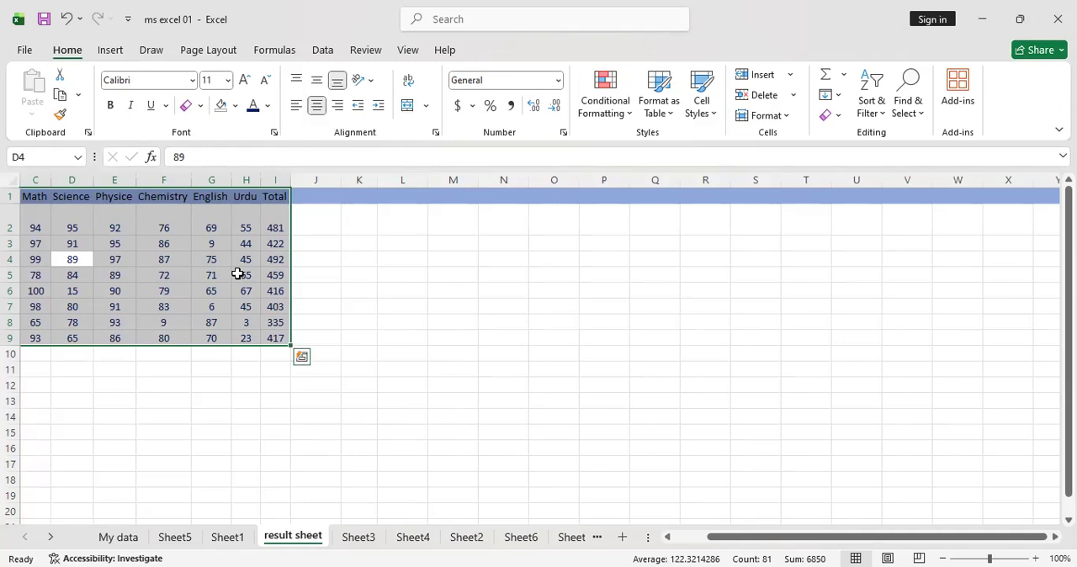
key(ctrl+z)
key(ctrl+z)
key(ctrl+z)
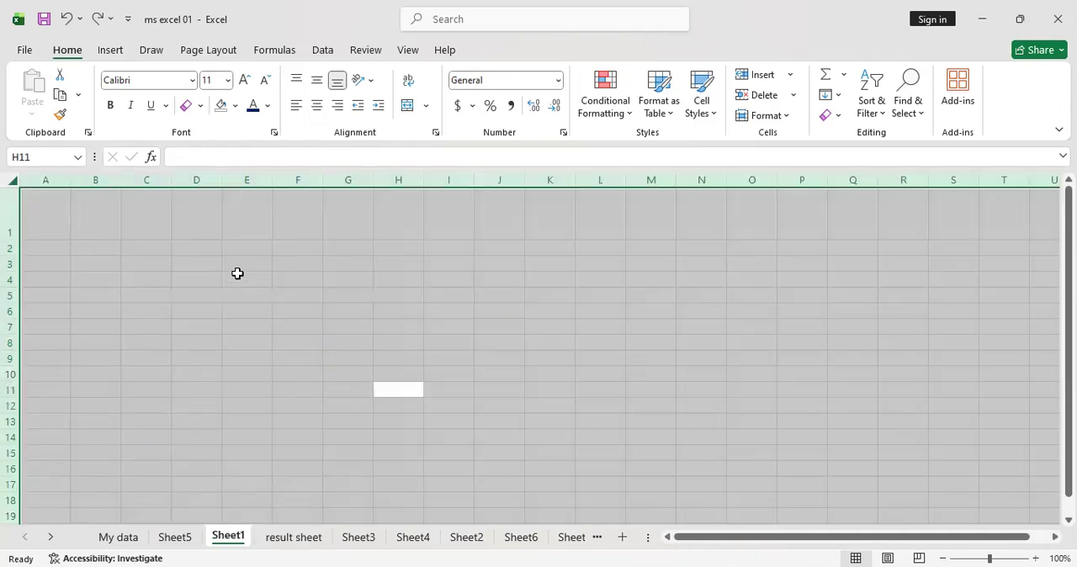
Undo the remaining row height change in Sheet1, and return to cell J8 of the result sheet
click(290, 537)
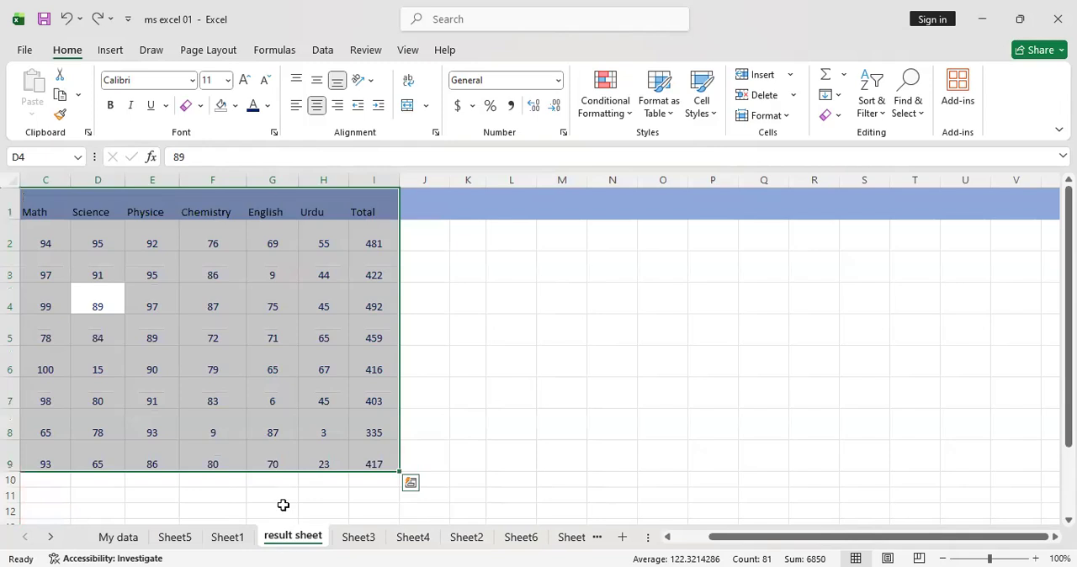
click(439, 358)
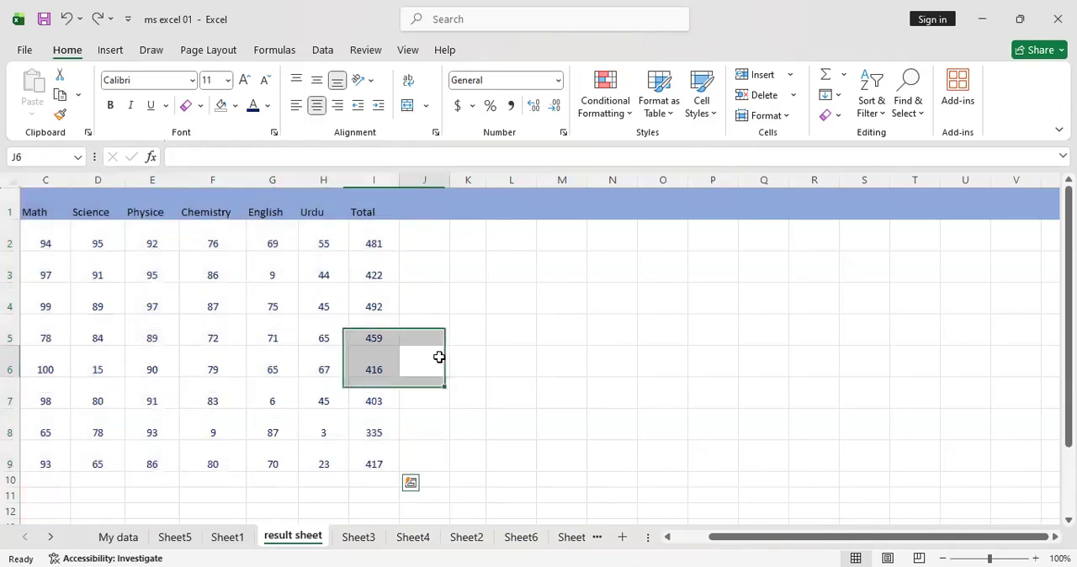
key(ctrl+z)
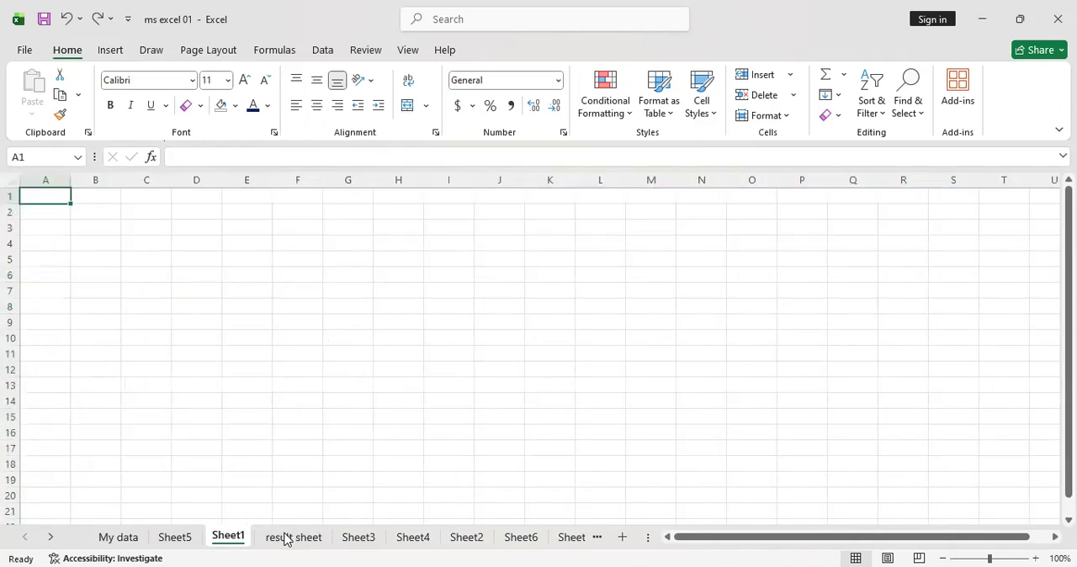
click(287, 537)
click(449, 423)
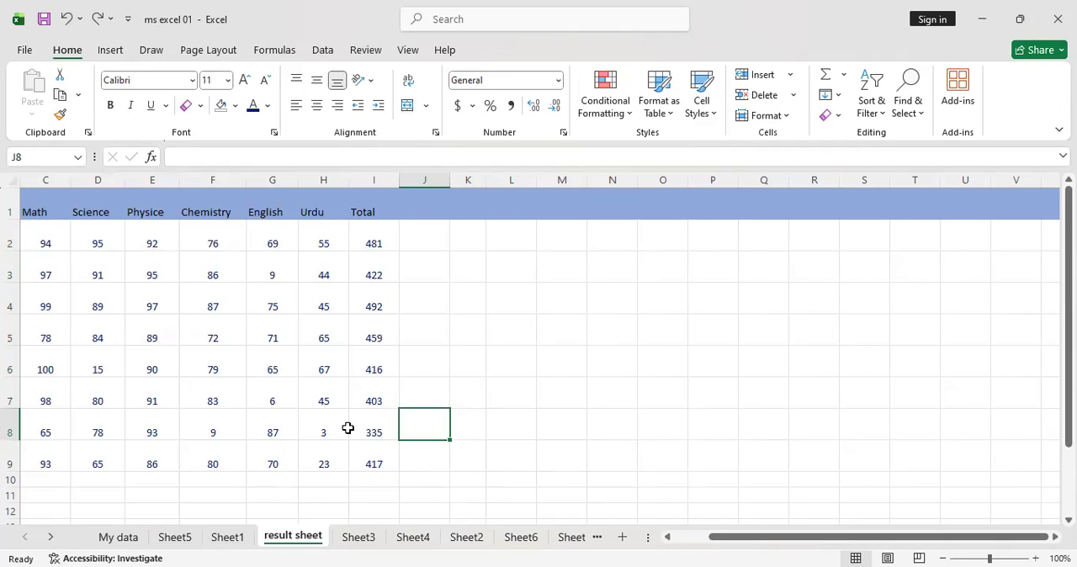
Review the insert and cell format commands, including the sheet protection settings and the cell locking option, without applying anything
click(786, 76)
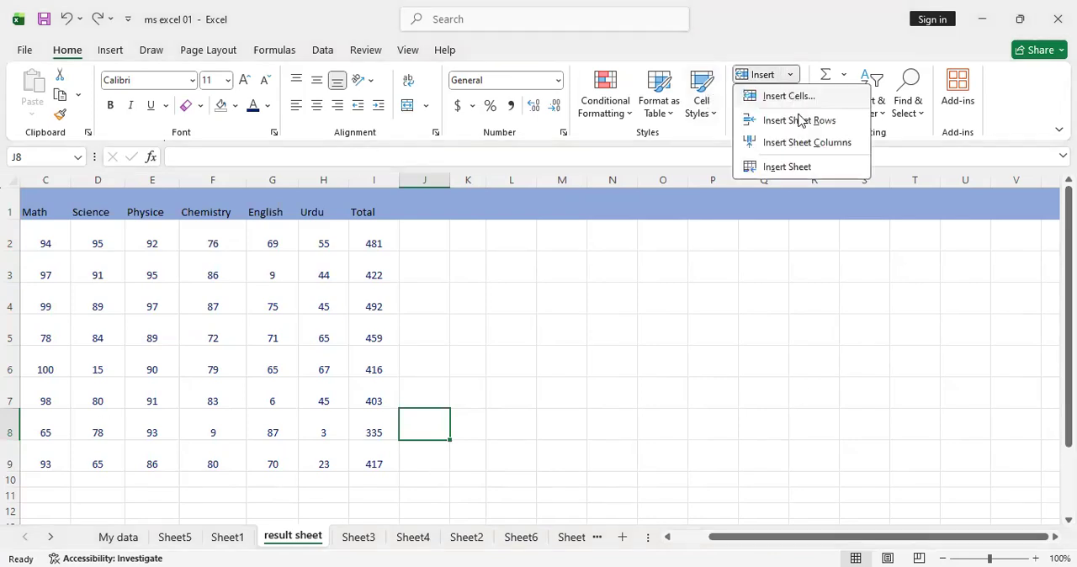
click(799, 270)
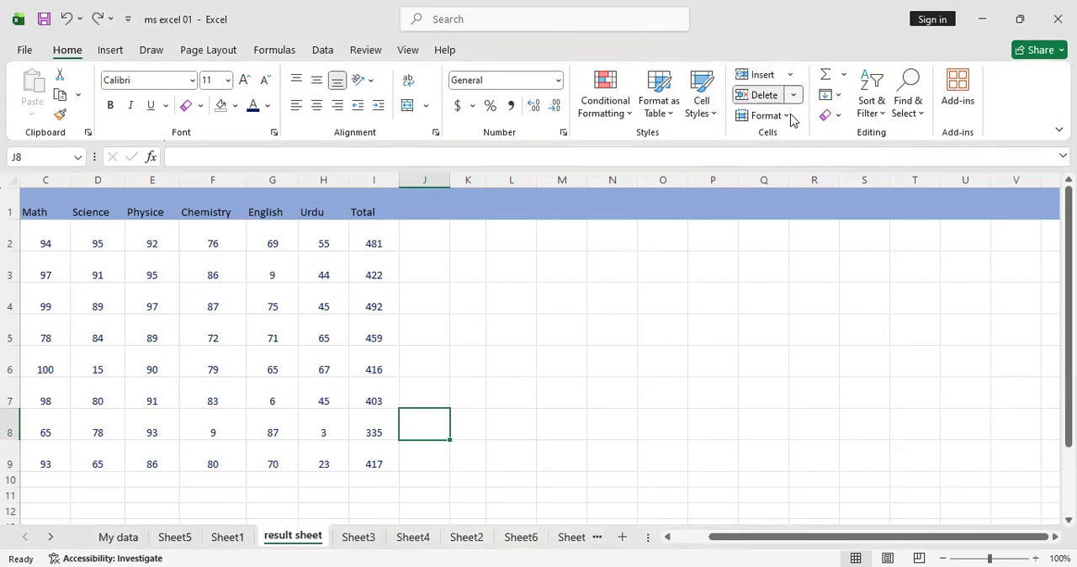
click(767, 115)
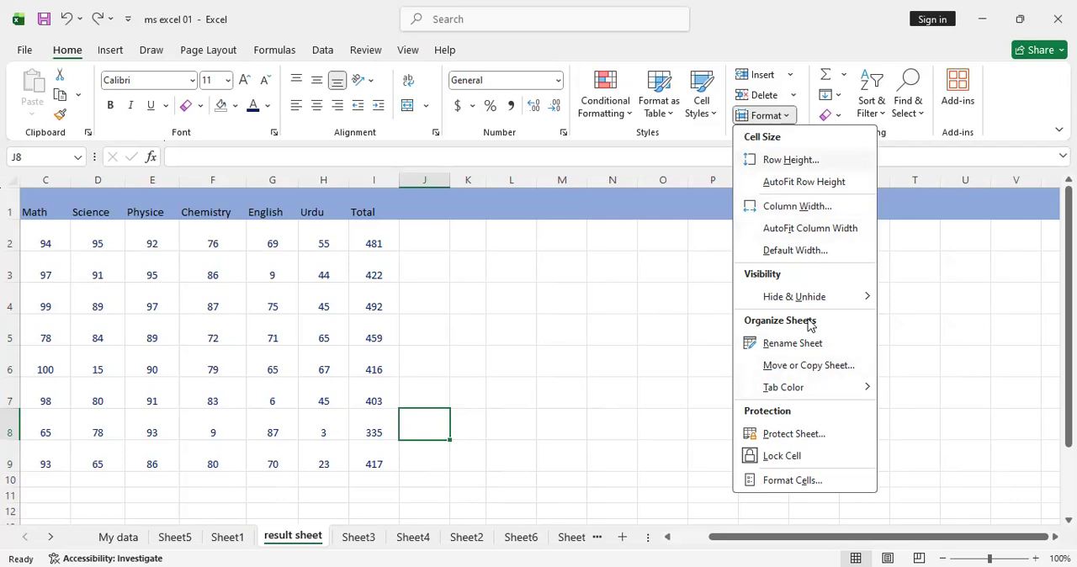
click(800, 434)
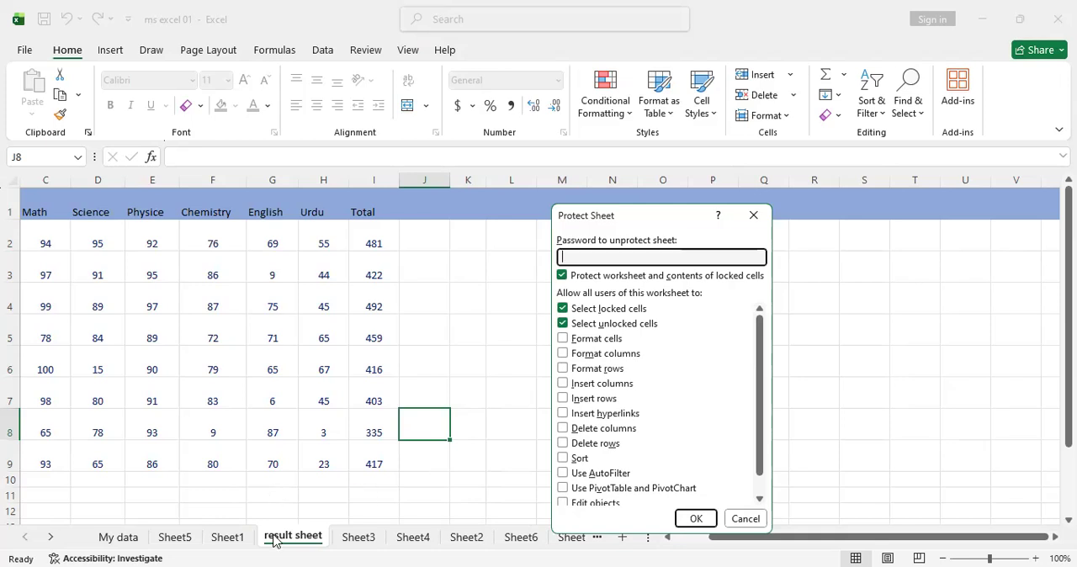
click(751, 215)
click(790, 118)
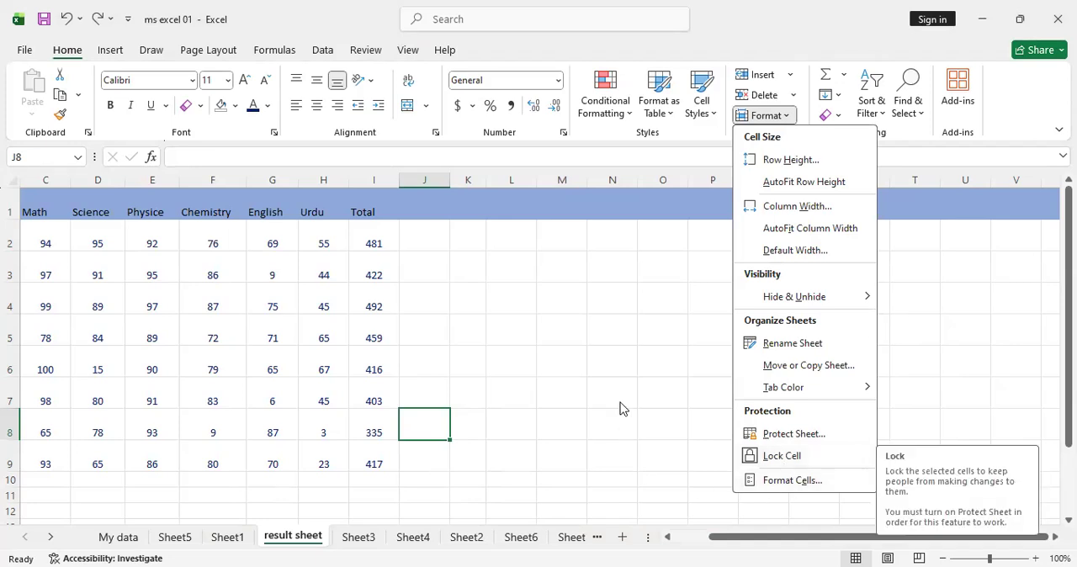
View the Sheet5 and Sheet1 worksheets, and return to the result sheet
click(175, 537)
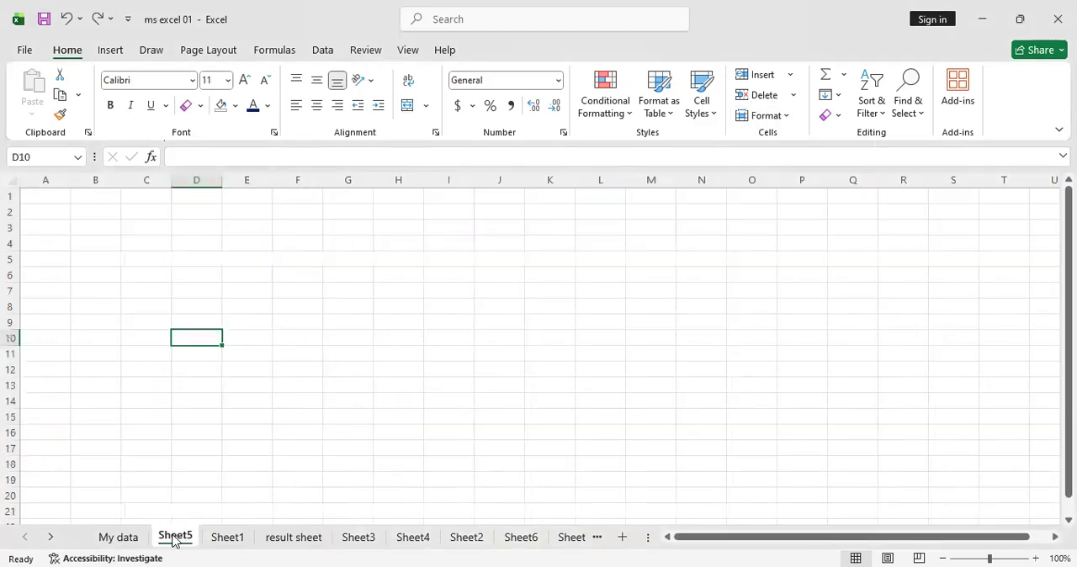
click(220, 538)
click(293, 538)
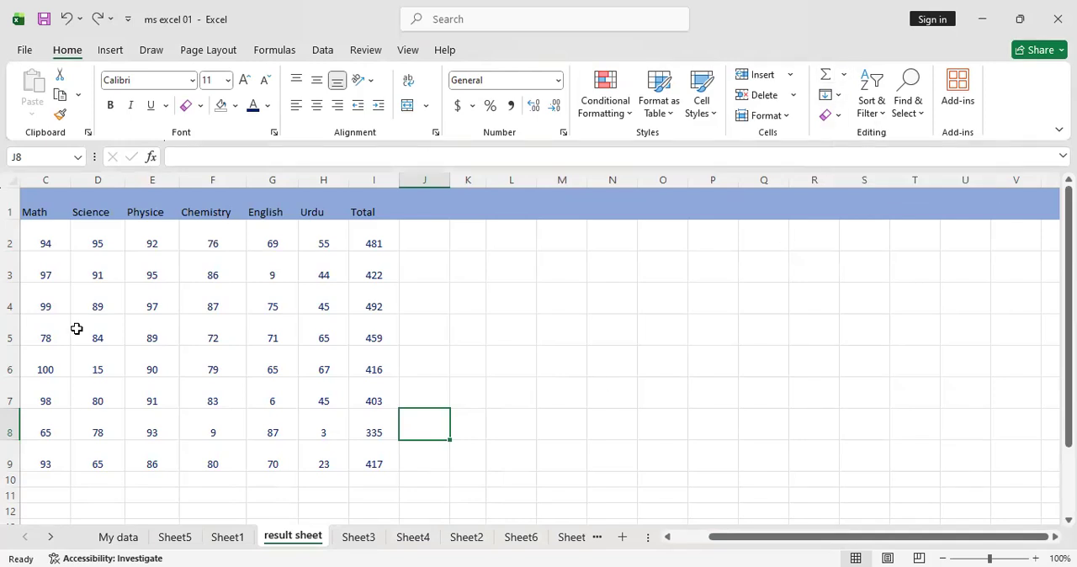
Review the AutoSum functions and the Insert Function list for cell J8, and cancel without inserting a function
click(845, 76)
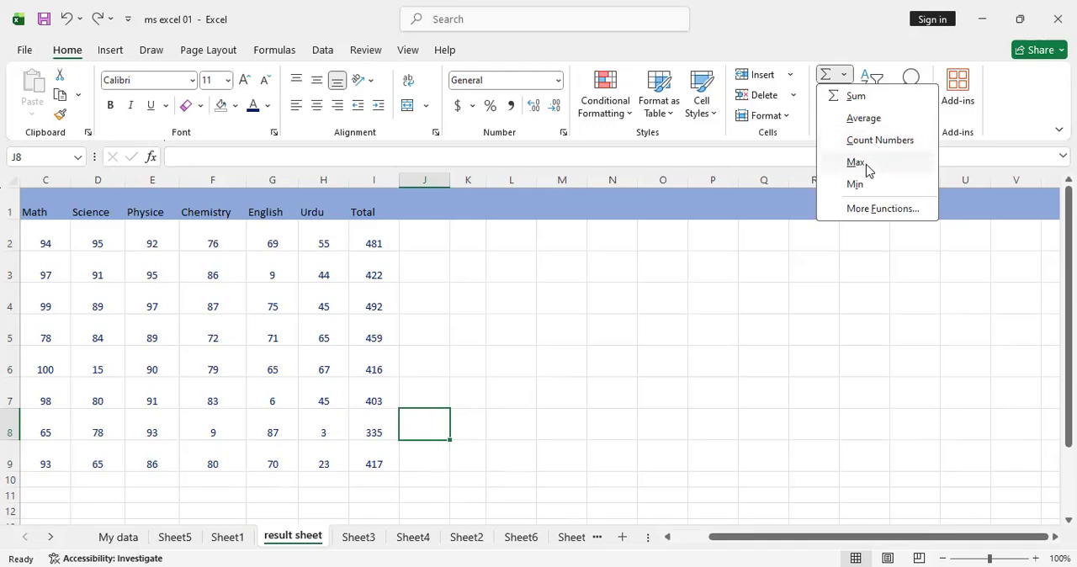
click(860, 210)
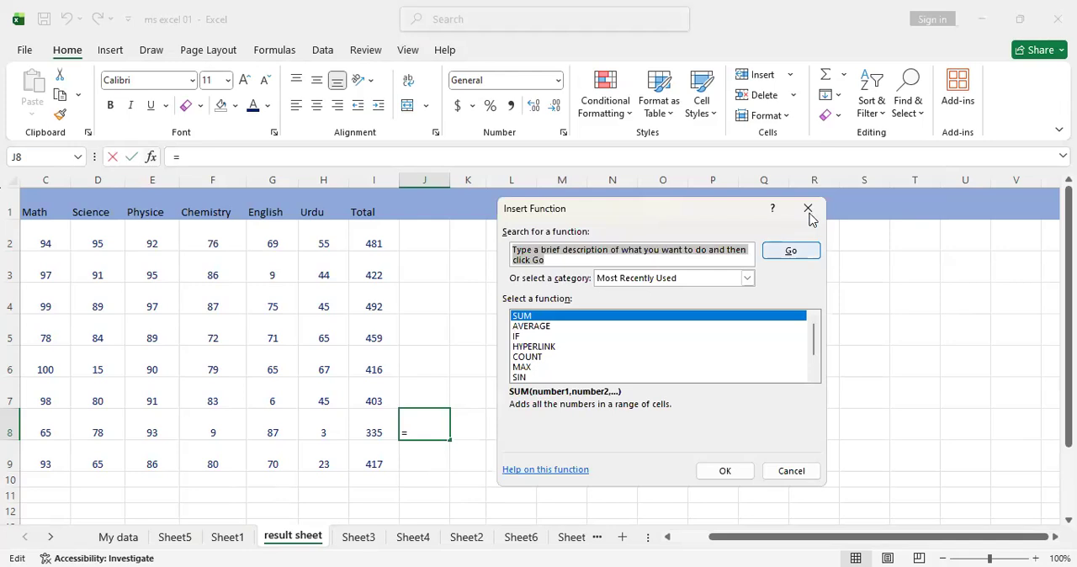
key(Escape)
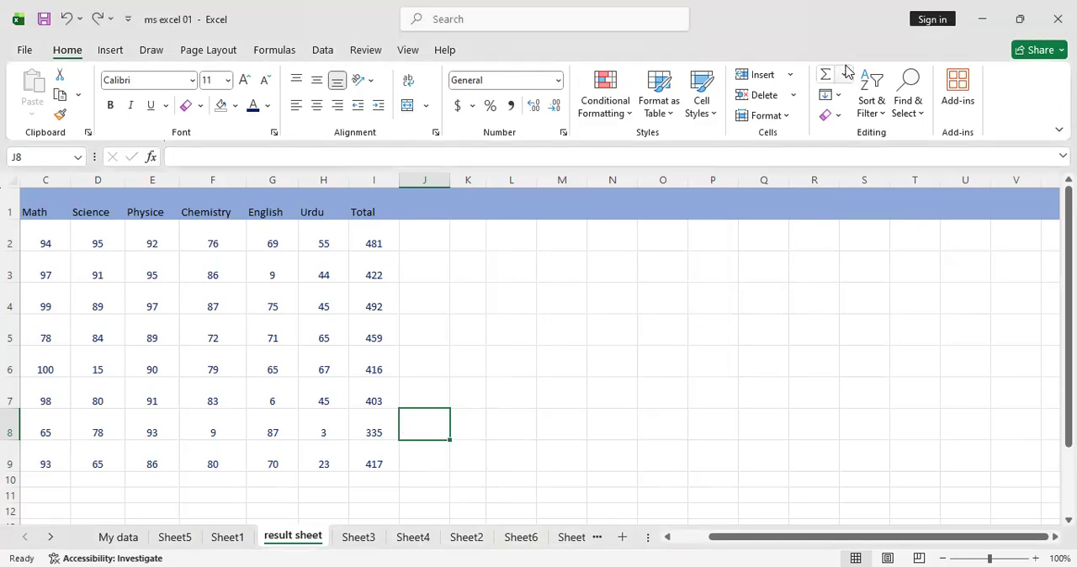
Total the Science marks in cell D10 with AutoSum over D2:D9
click(117, 482)
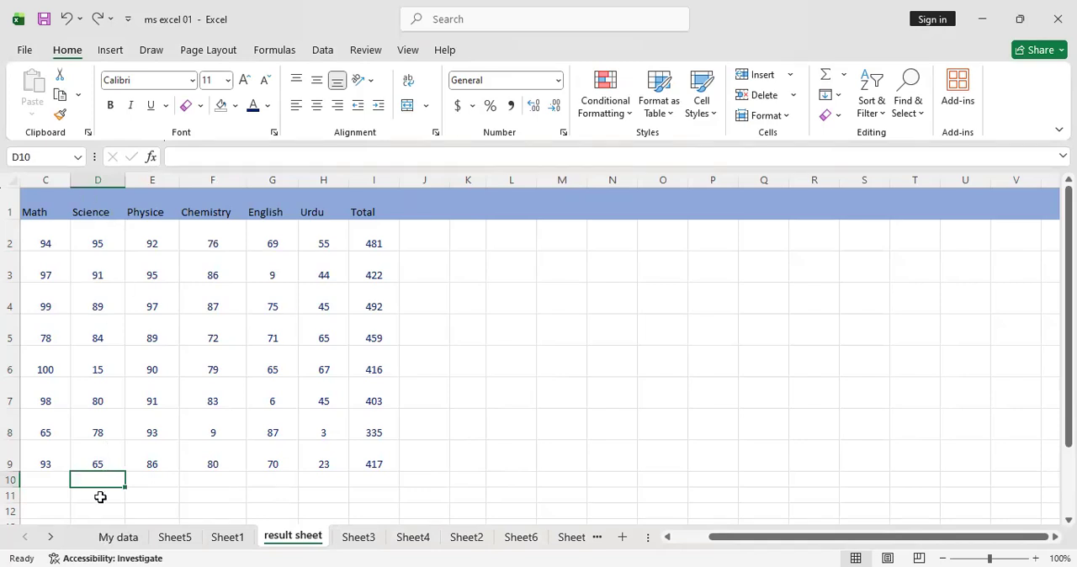
click(826, 76)
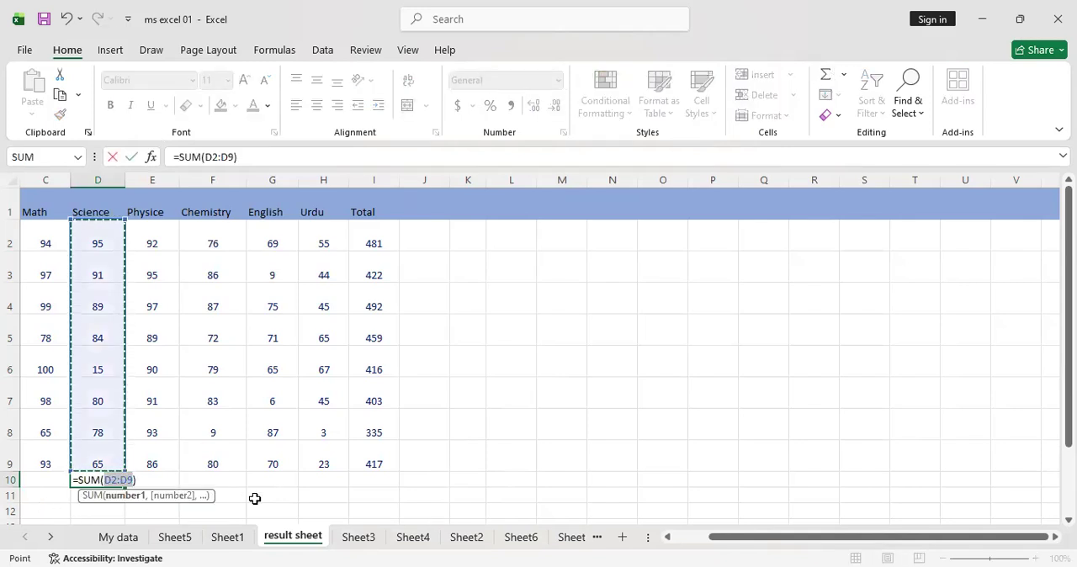
click(80, 484)
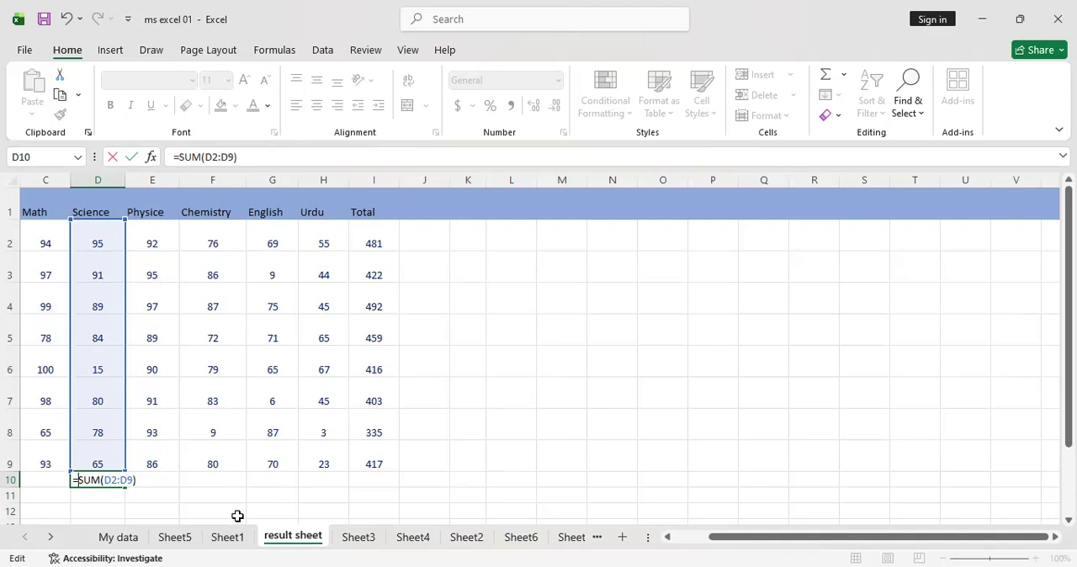
key(Return)
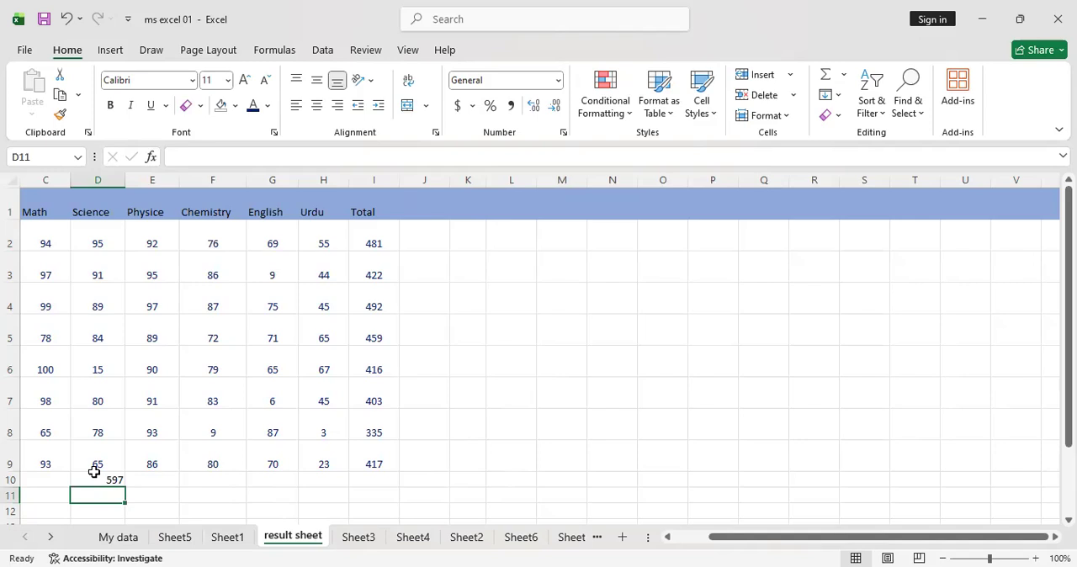
Insert a SUM formula in cell J4, try I4 and M4 as its argument, and enter it with K7
click(422, 303)
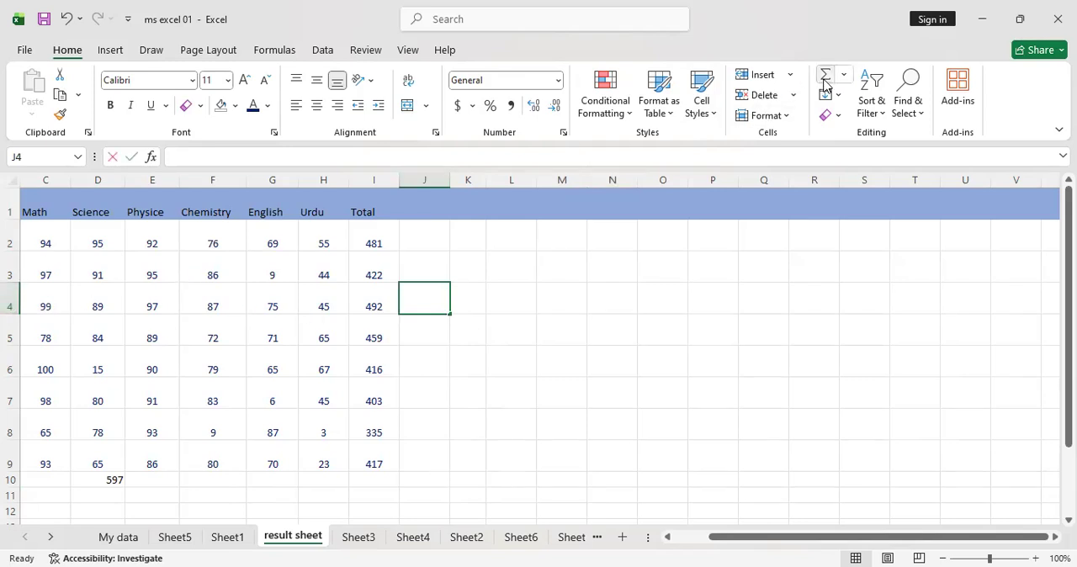
key(alt+equal)
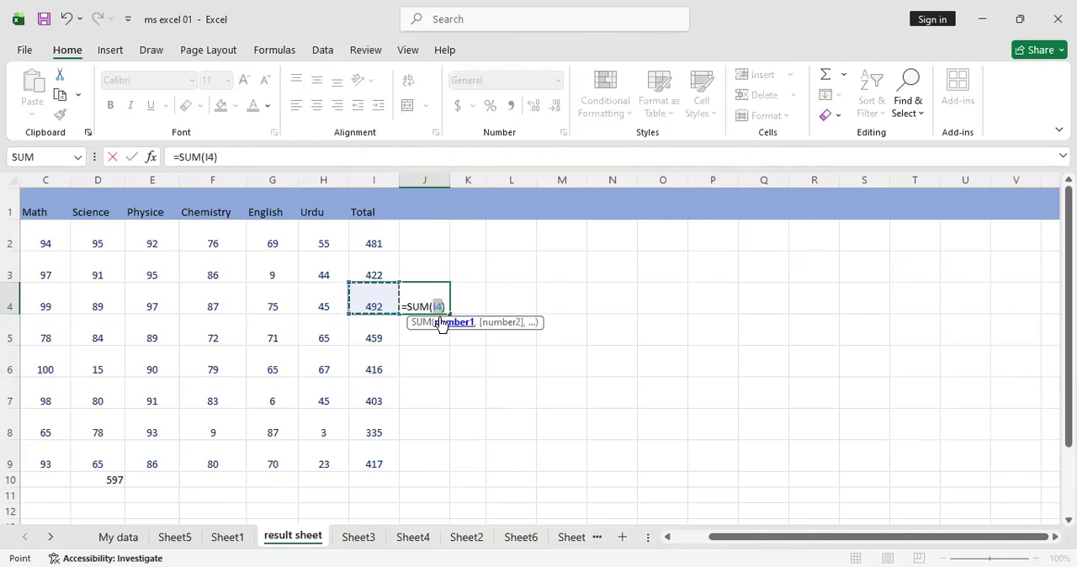
click(564, 303)
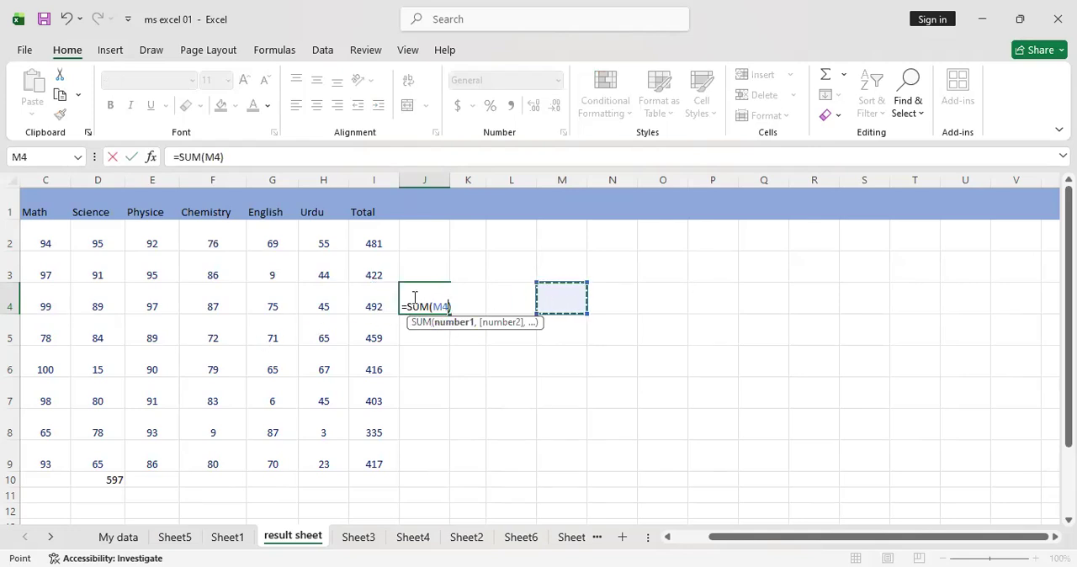
key(BackSpace)
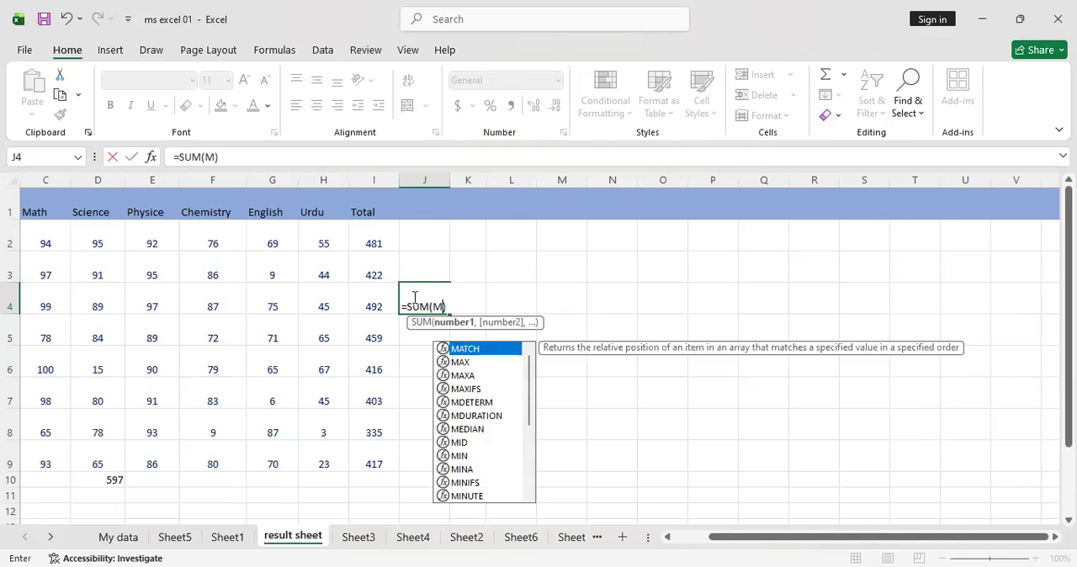
key(Escape)
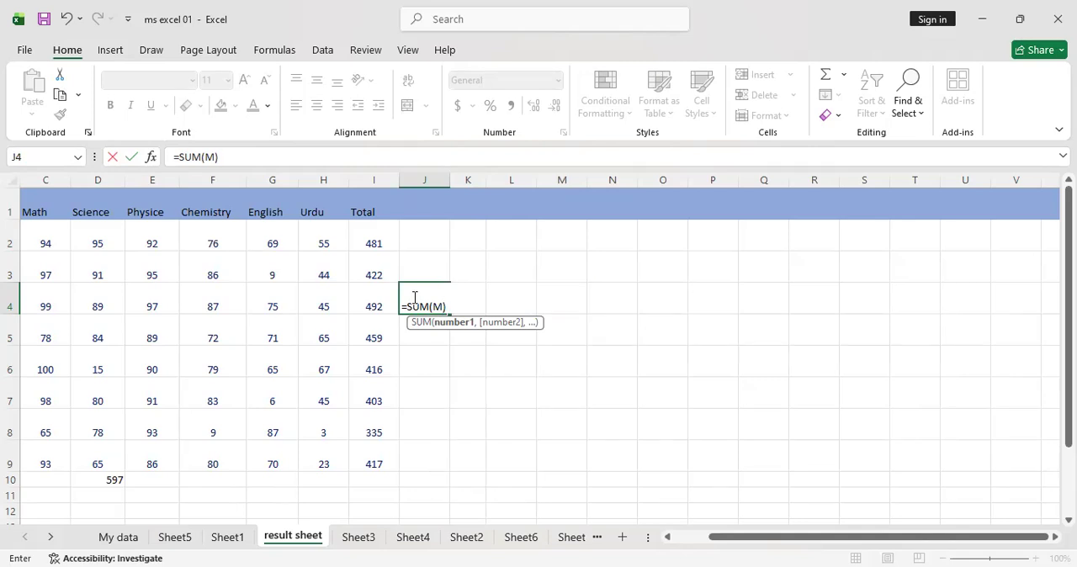
key(ctrl+z)
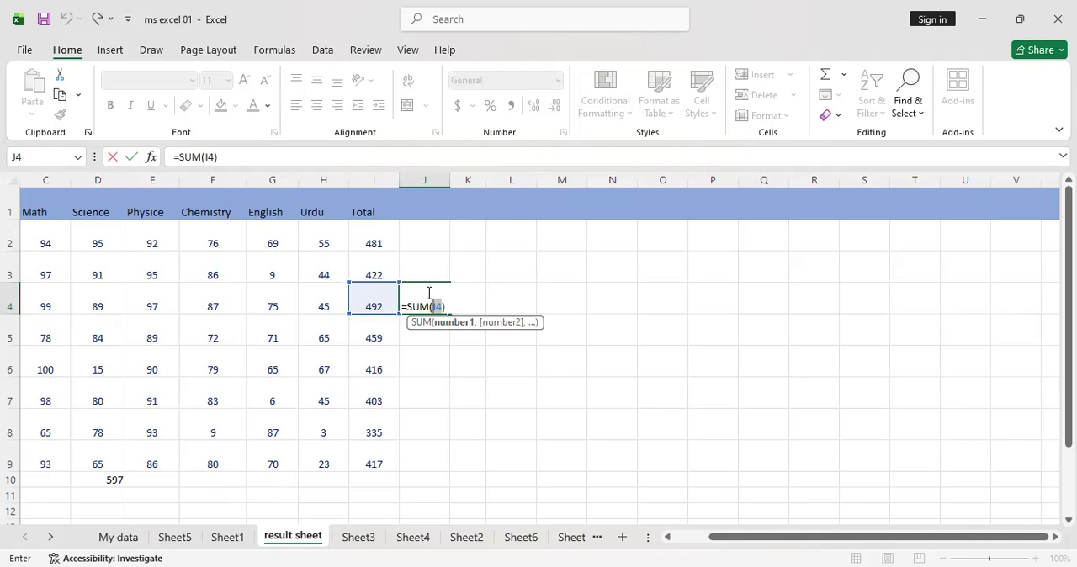
click(472, 385)
key(ctrl+z)
key(ctrl+y)
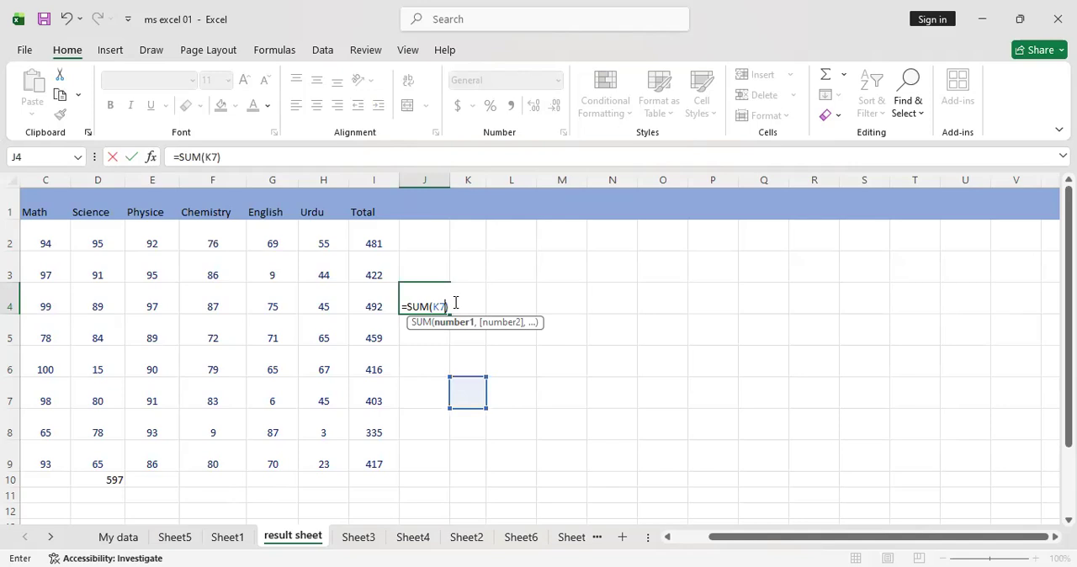
double_click(492, 368)
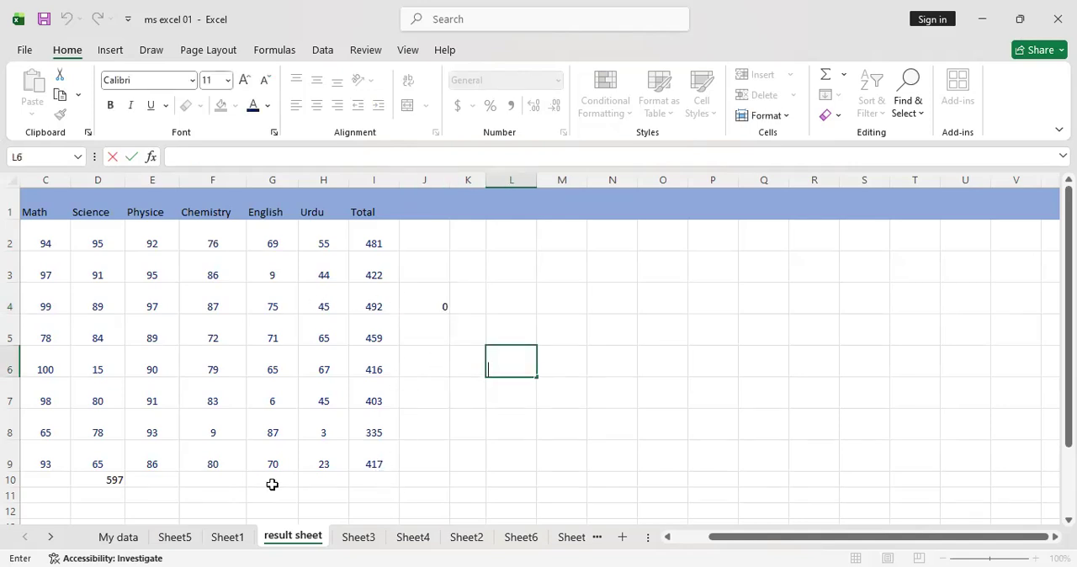
Fill row 10 with 98676 for Math, 53 for Physice, 76 for Chemistry, 8 for English and 9 for Urdu
click(149, 482)
text(53)
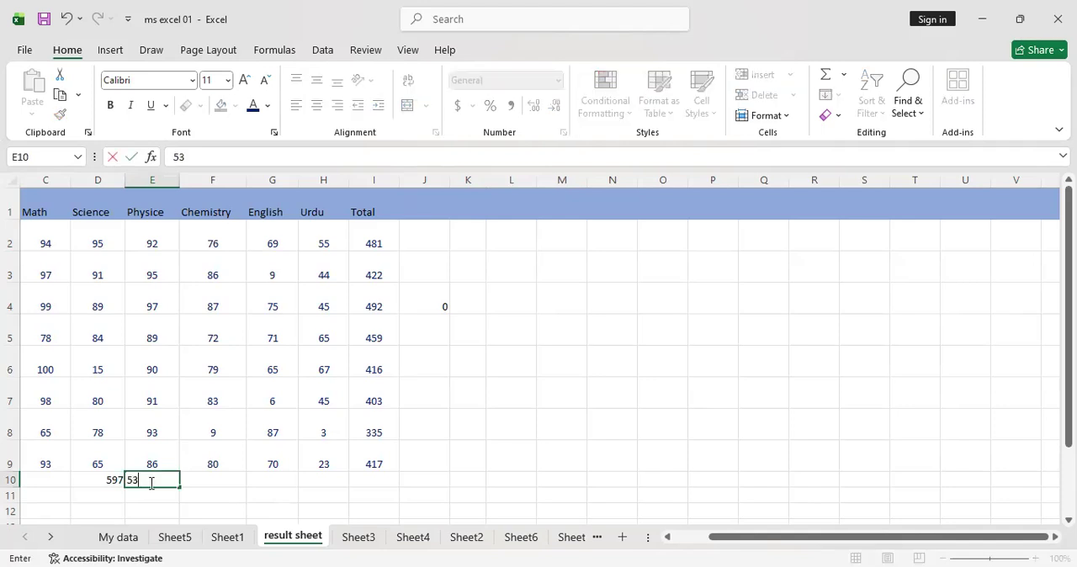
click(209, 488)
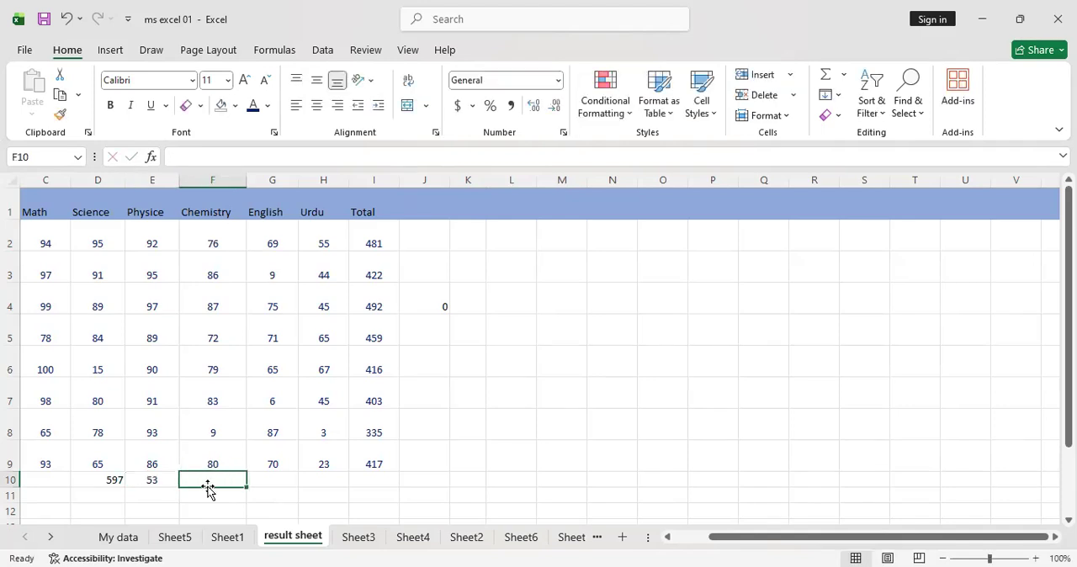
text(76)
click(65, 480)
text(98676)
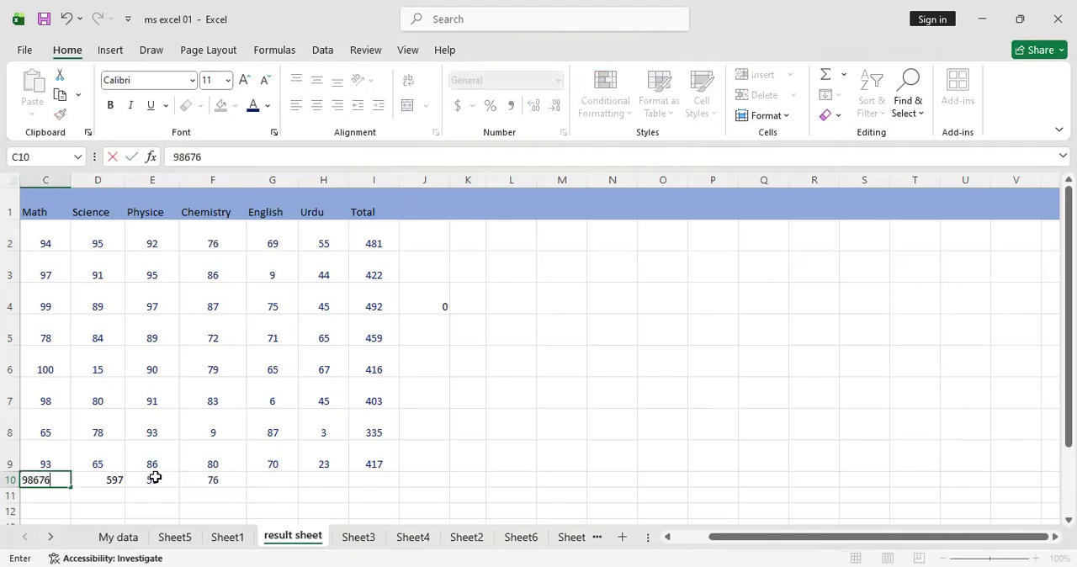
click(260, 479)
text(8)
click(330, 481)
text(9)
click(377, 482)
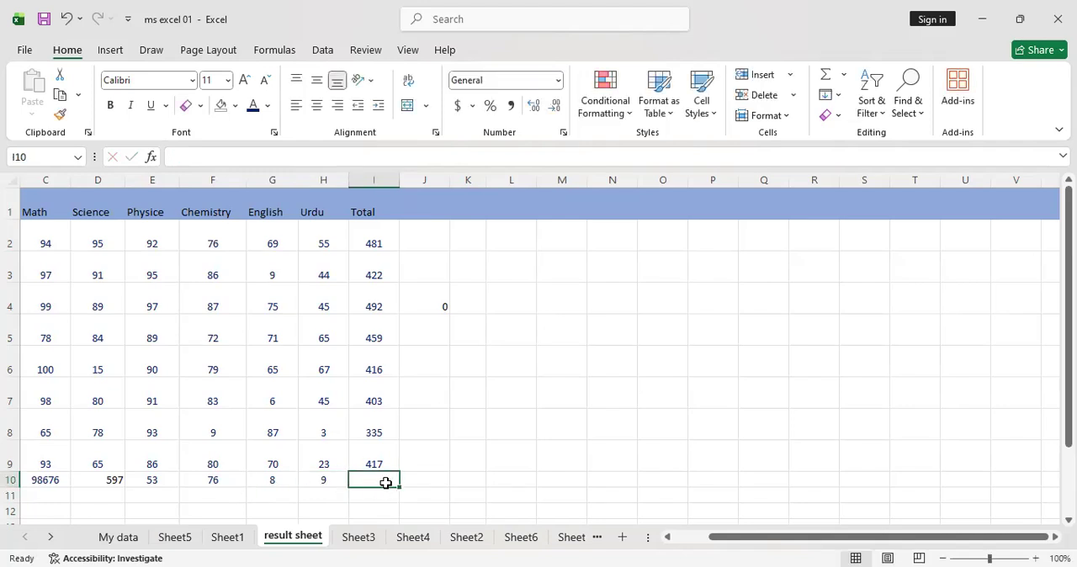
Examine the formulas behind the Total values in cells I2 to I5
click(365, 245)
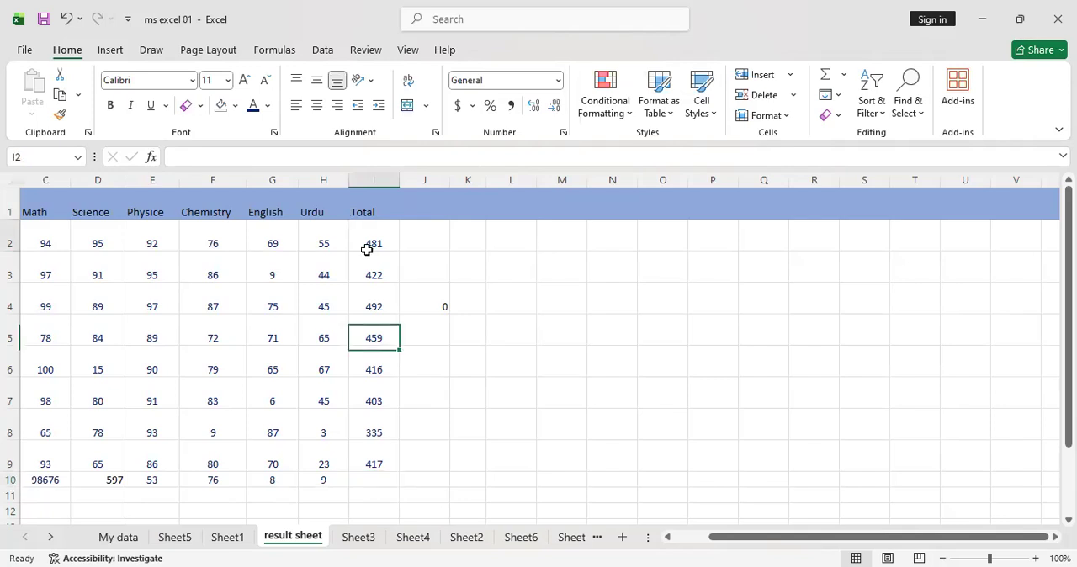
click(369, 284)
click(372, 311)
click(376, 339)
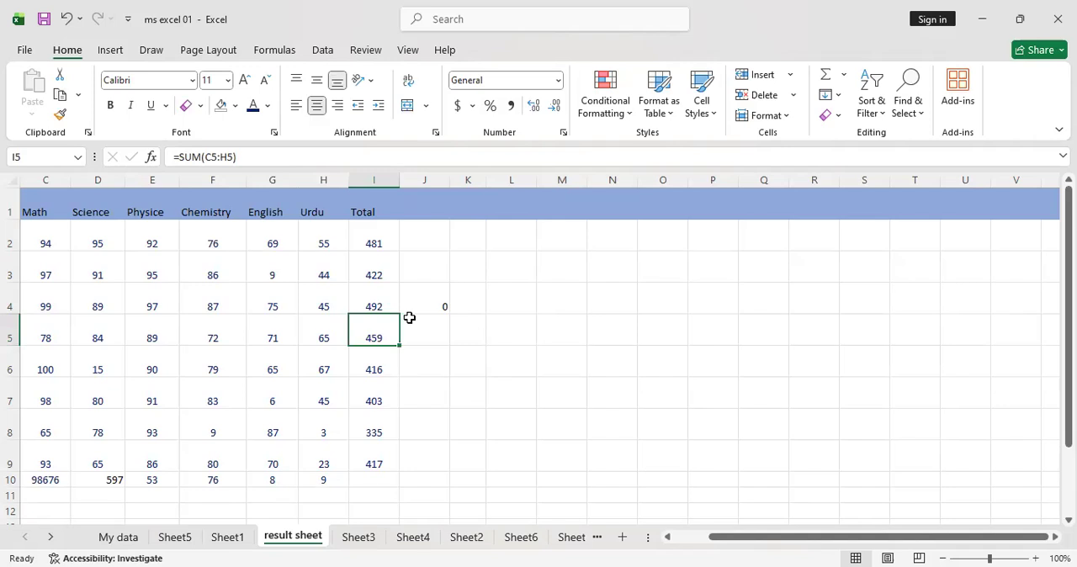
Try an AutoSum formula in cell I10 over C10:H10, enter it with L9 as its argument, and undo it
click(375, 480)
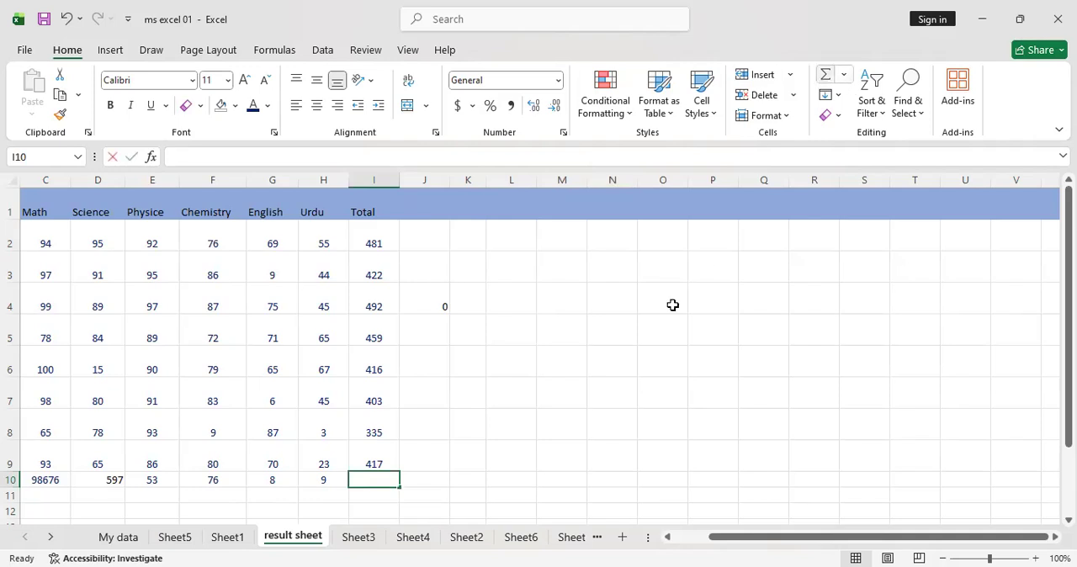
key(alt+equal)
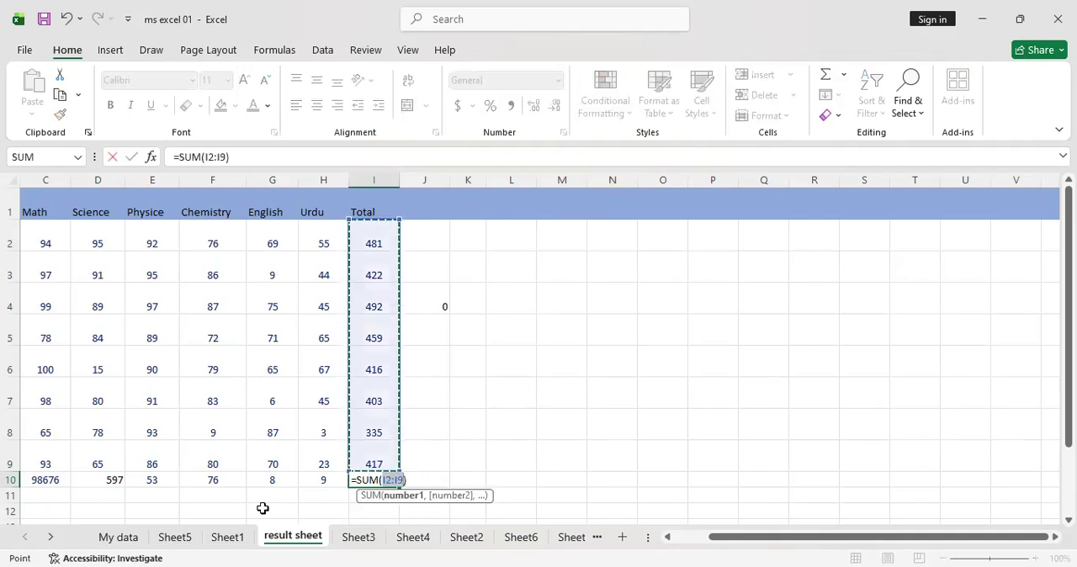
drag(26, 479, 320, 481)
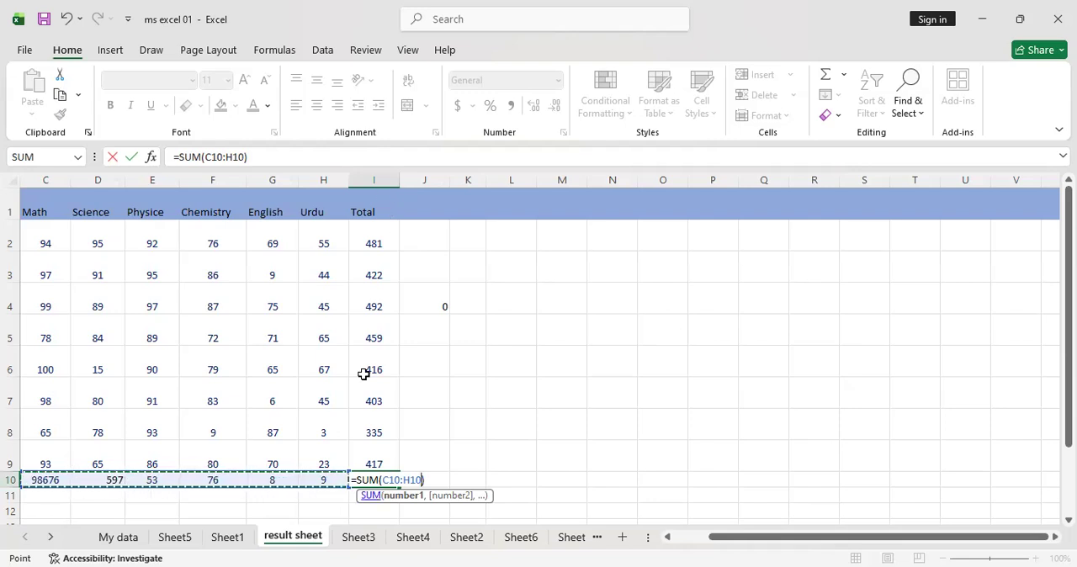
click(492, 453)
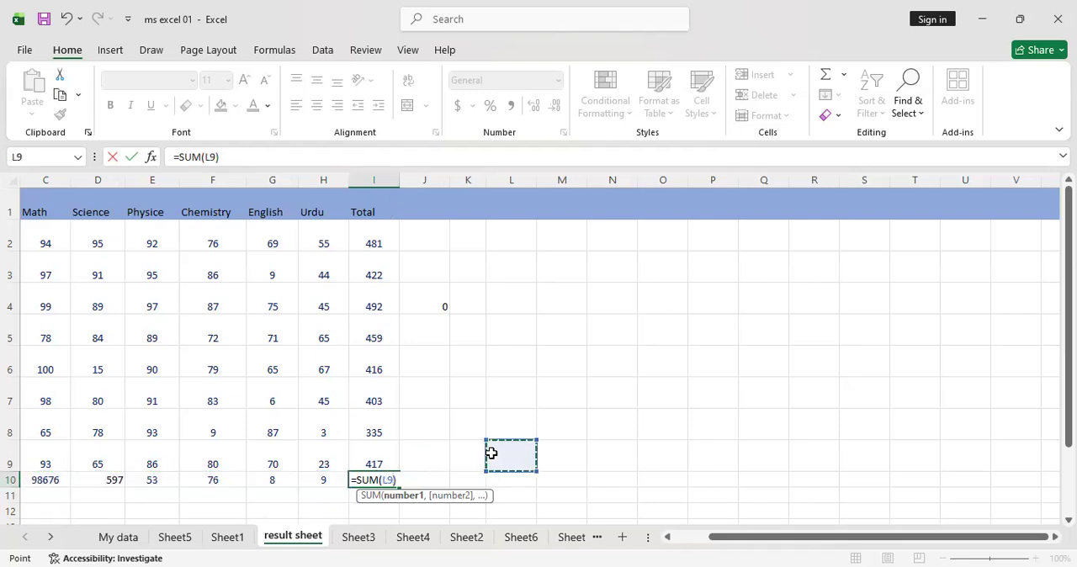
key(Return)
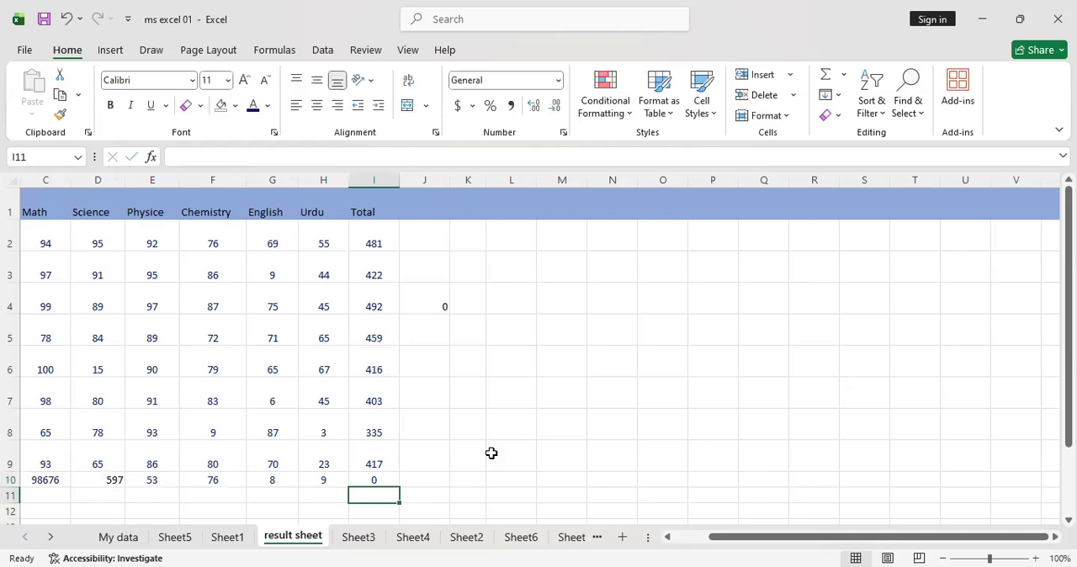
click(594, 457)
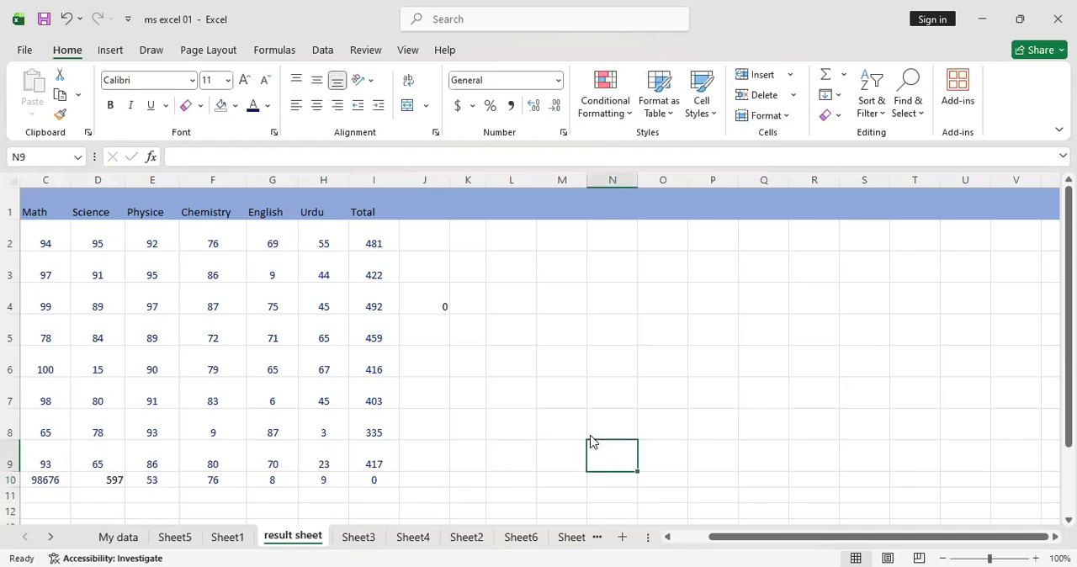
key(ctrl+z)
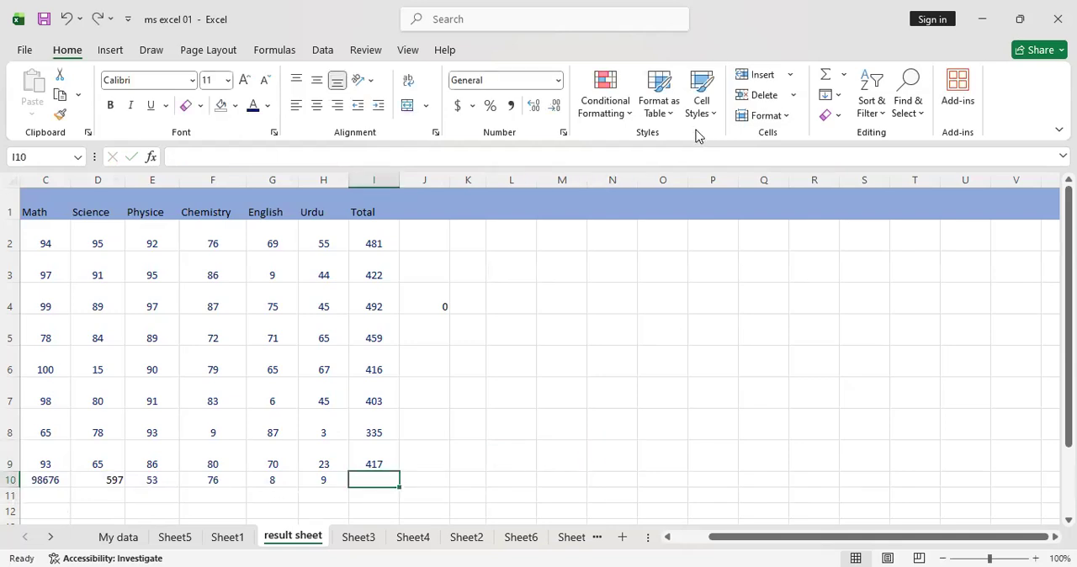
Insert a Count Numbers formula in cell J3 over the range C3:I3
click(844, 75)
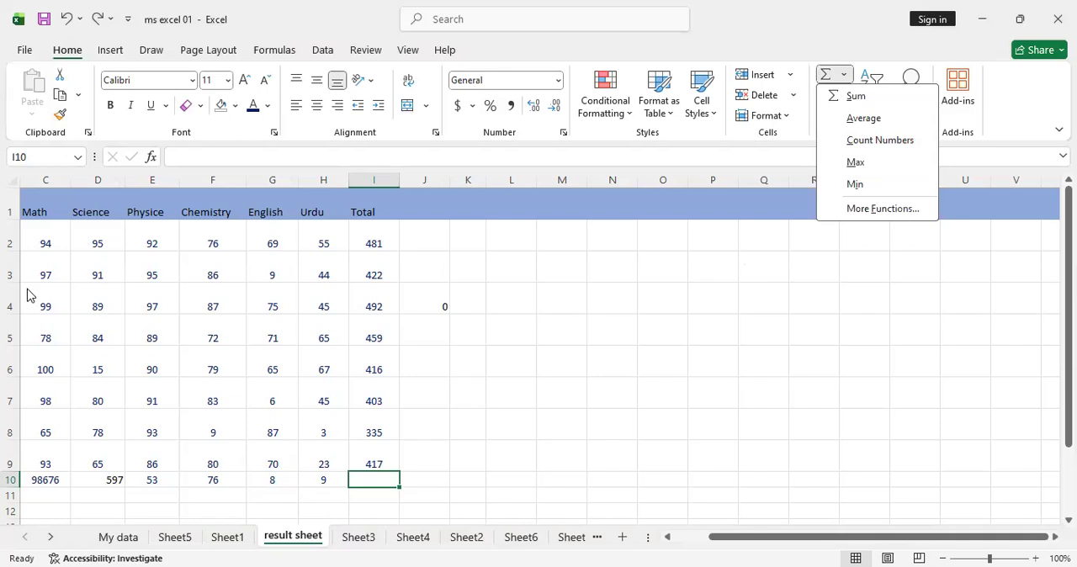
click(436, 274)
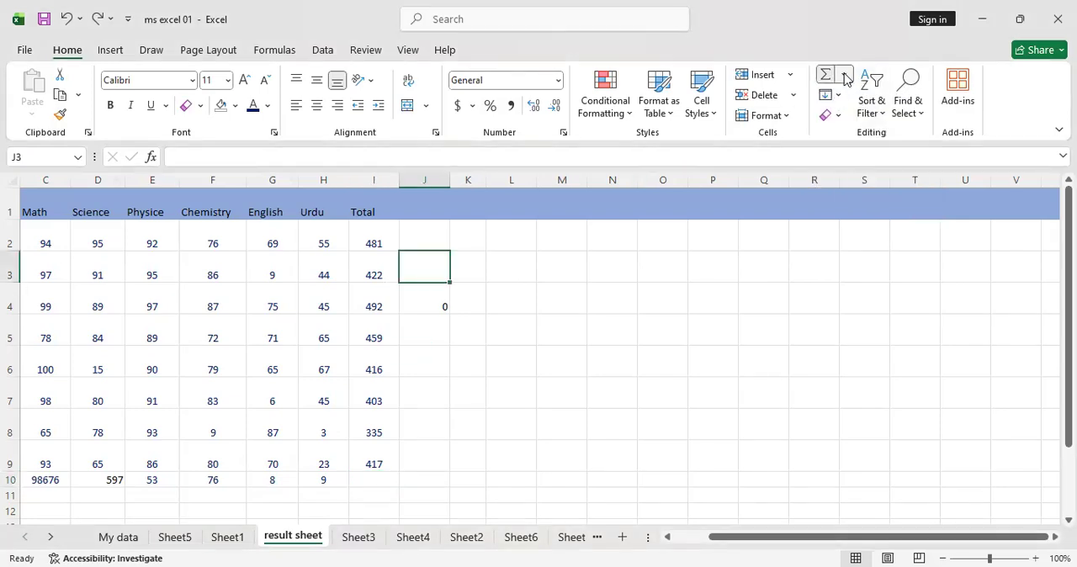
click(855, 149)
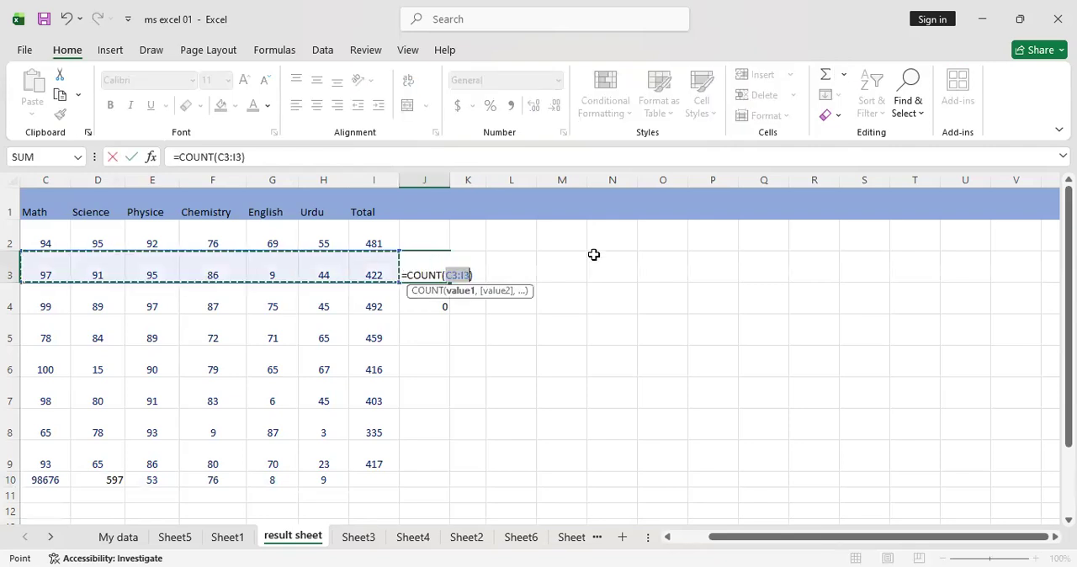
key(BackSpace)
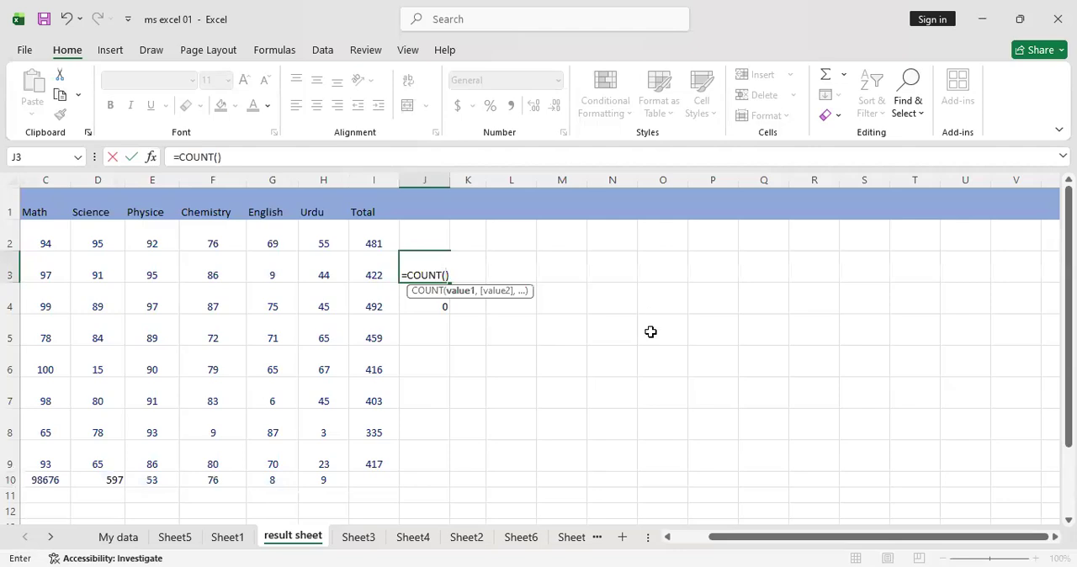
key(ctrl+z)
key(Return)
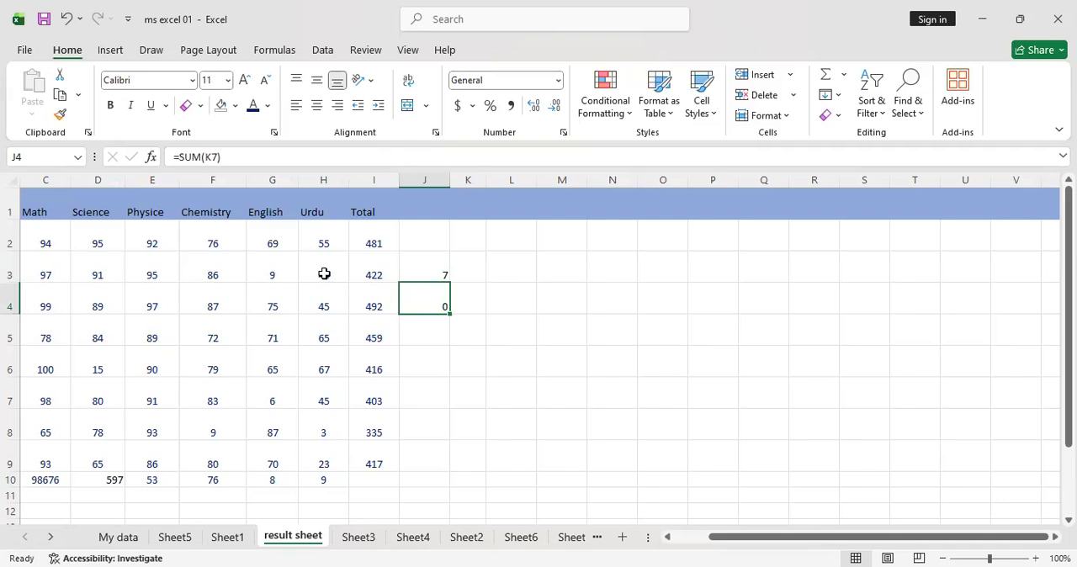
Insert a Max formula in cell J6 over the range C6:I6
click(843, 74)
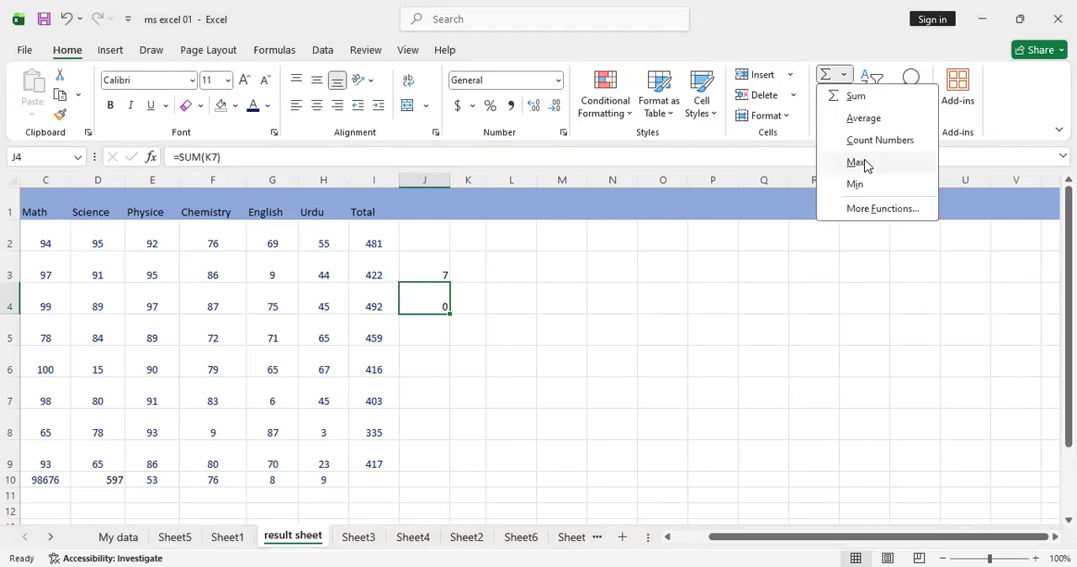
click(420, 375)
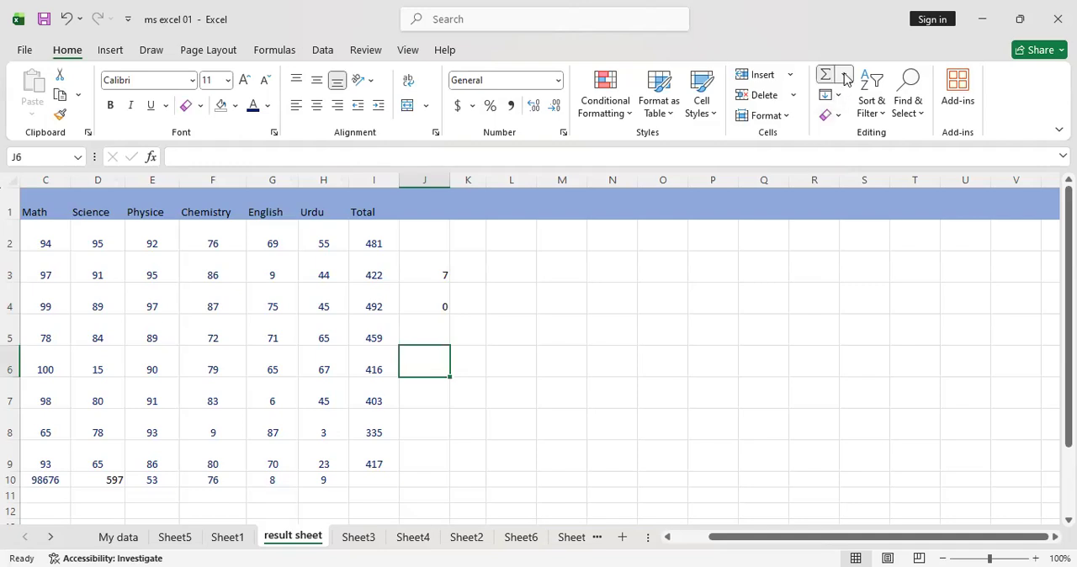
click(858, 159)
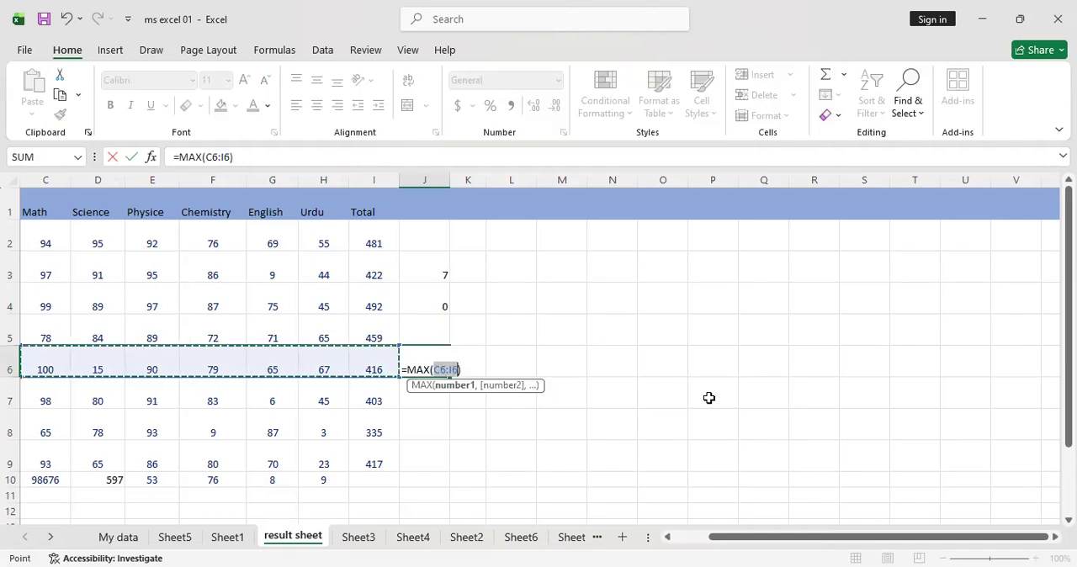
key(Return)
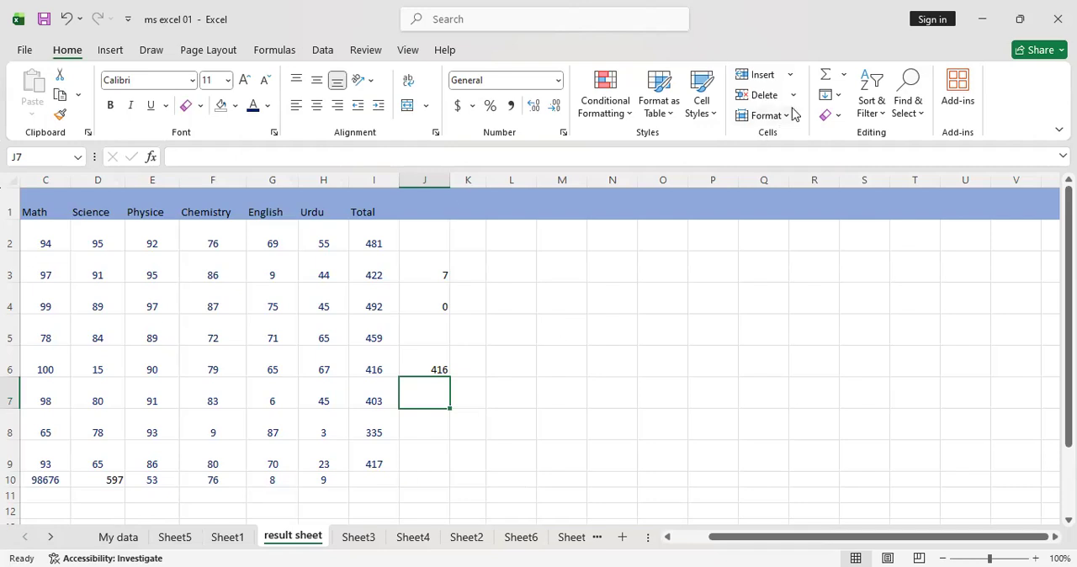
Enter 1 in cell O2 and 5 in cell O3 as sample data for the Fill command
click(838, 97)
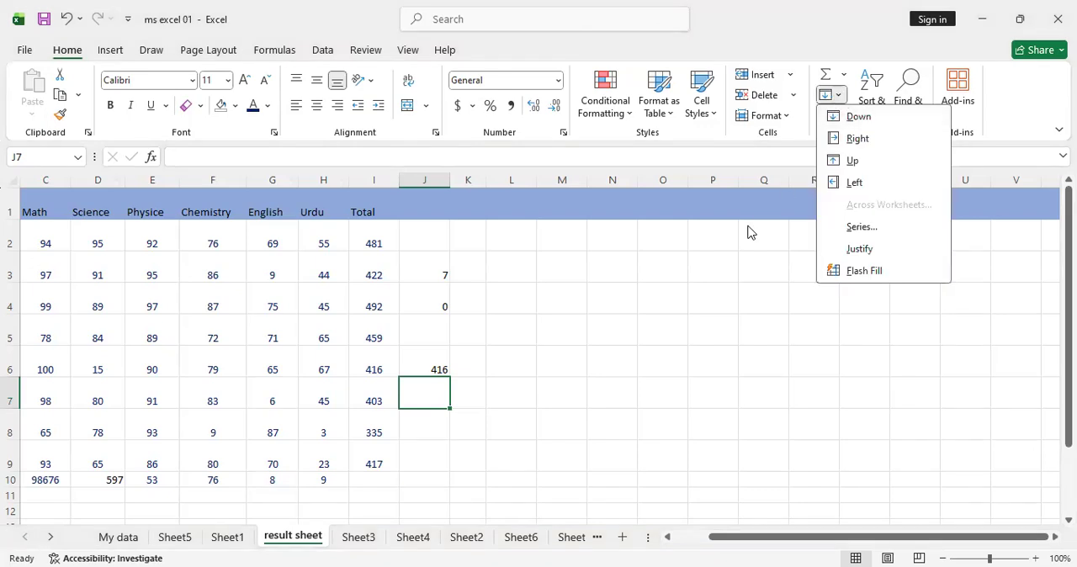
click(654, 239)
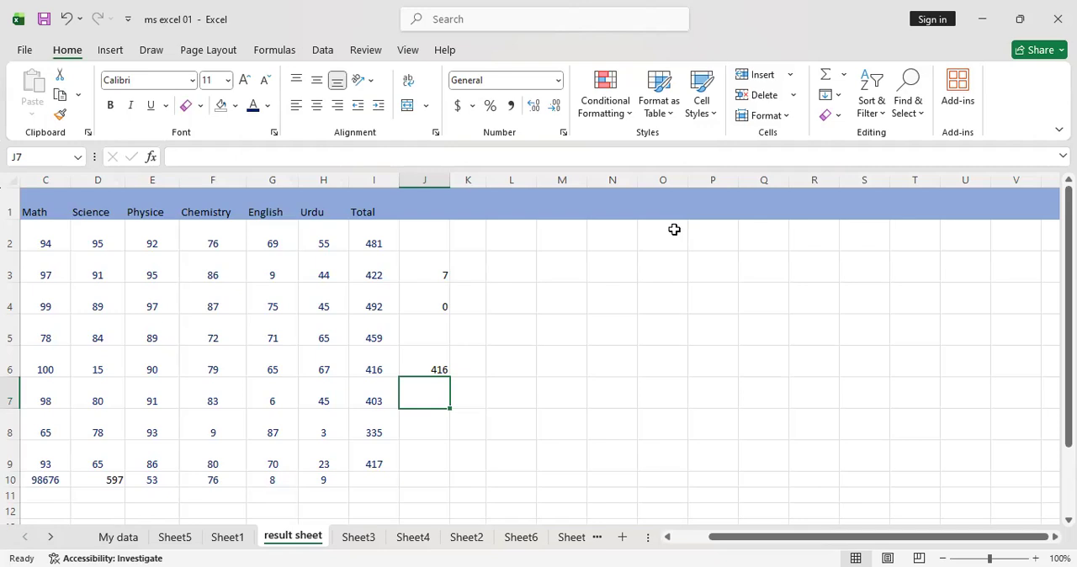
click(663, 233)
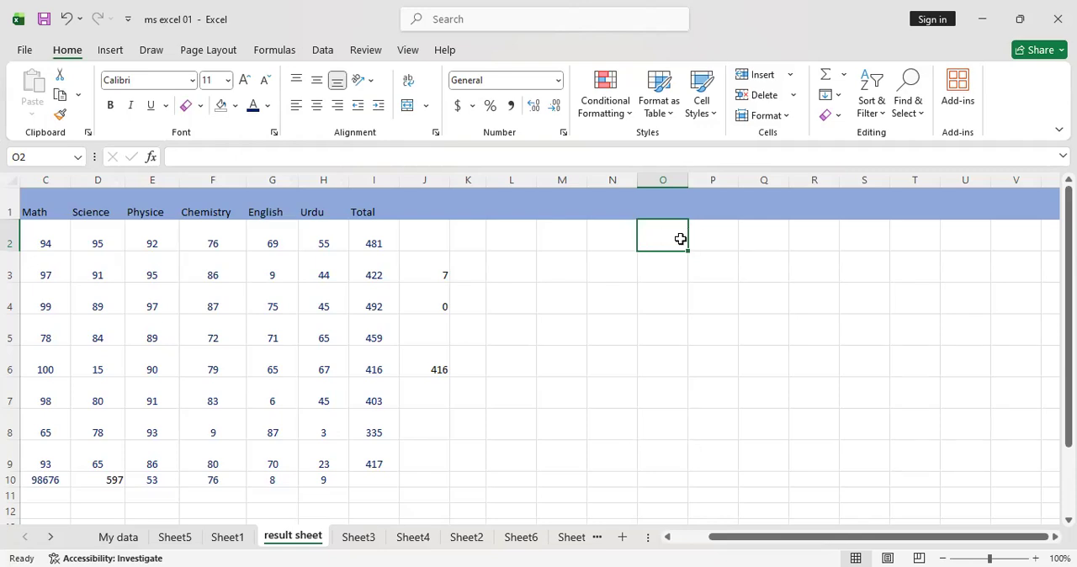
click(840, 95)
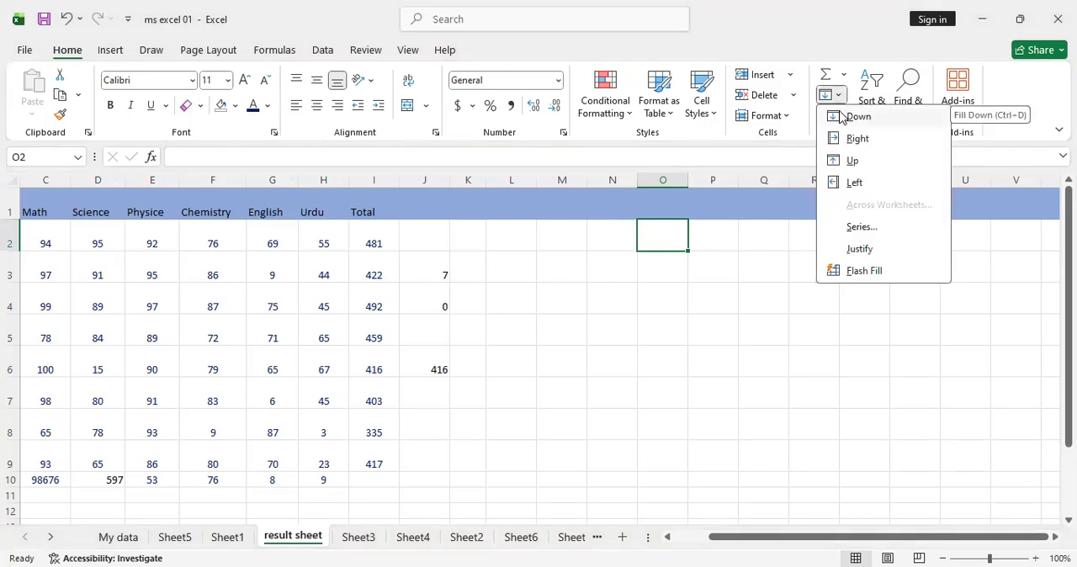
click(658, 243)
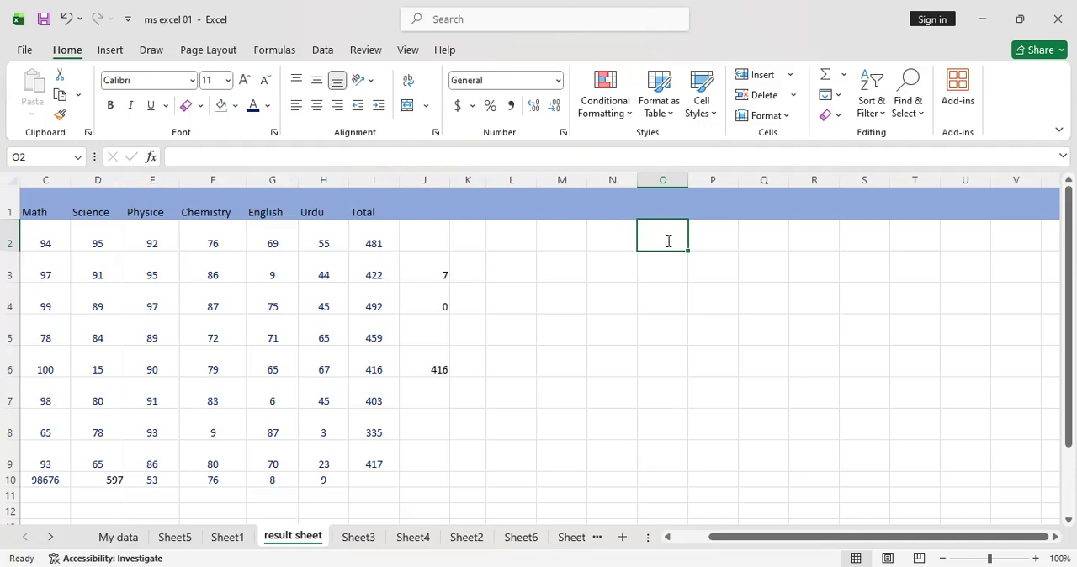
text(1)
key(Return)
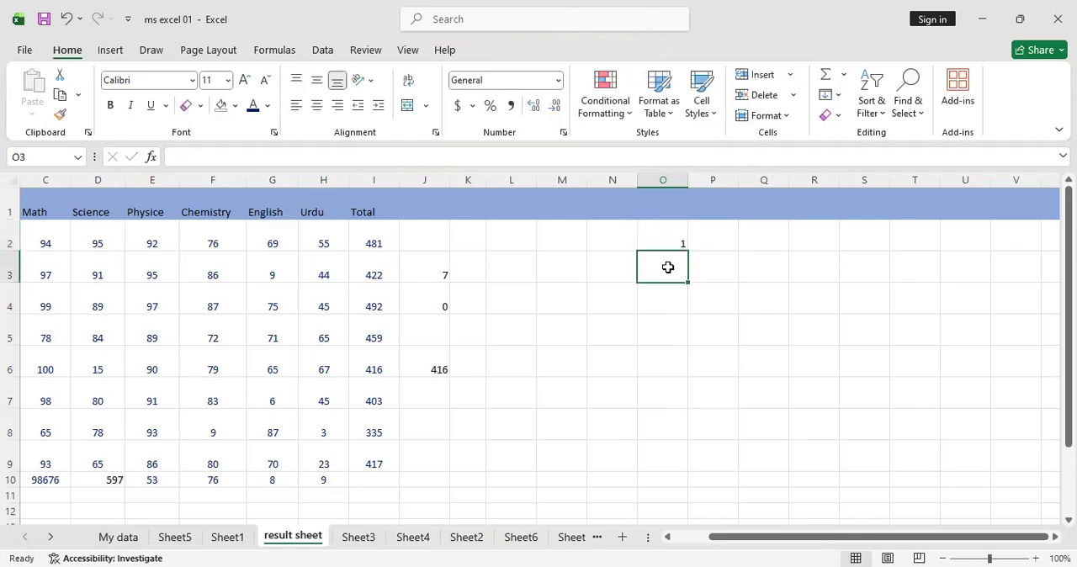
text(5)
key(Return)
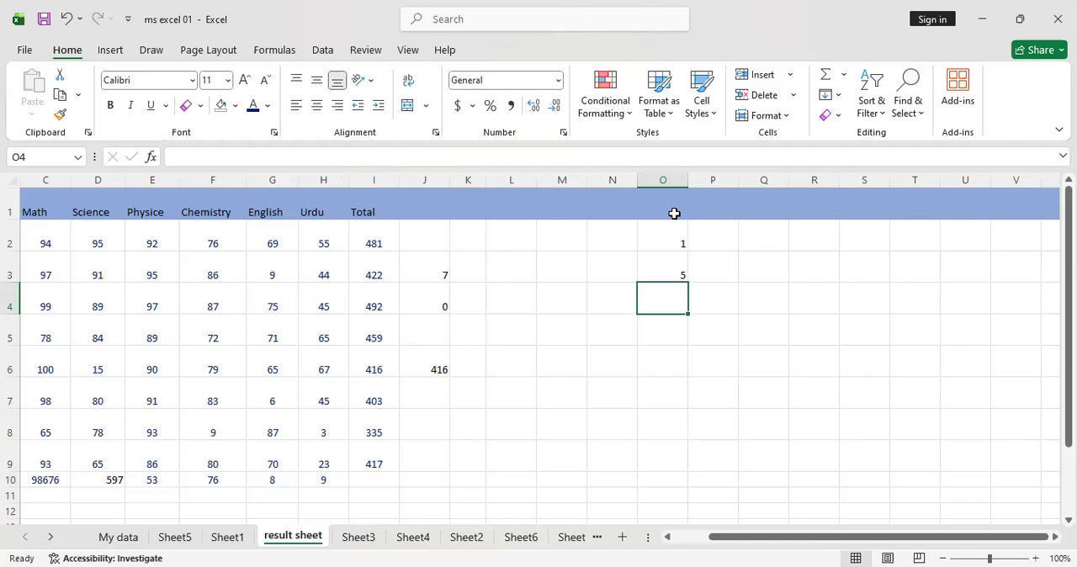
Try filling the value of cell O2 down through O9 with Fill Down, and undo it
drag(654, 237, 679, 465)
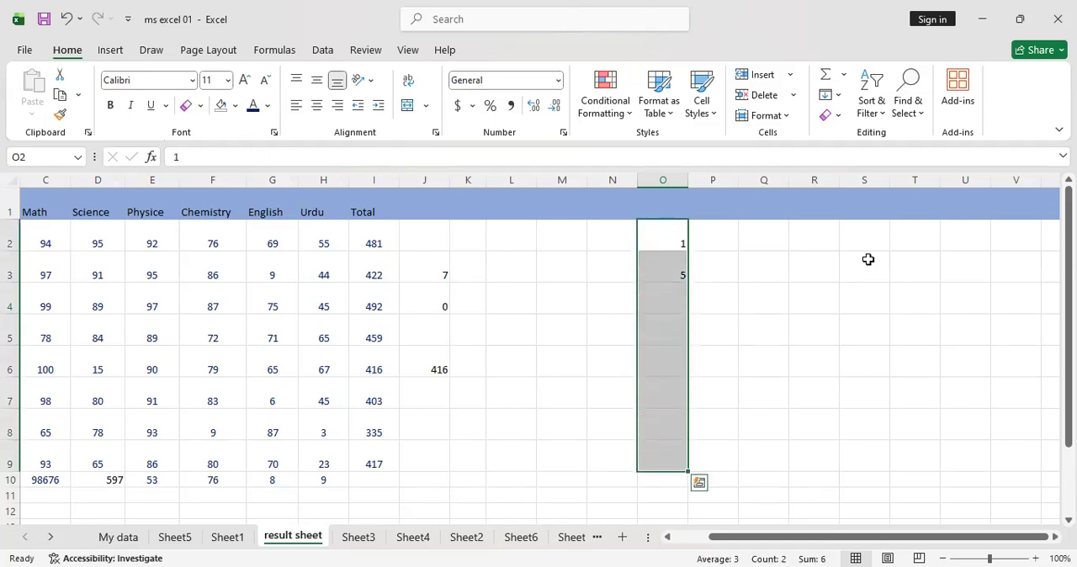
click(832, 94)
click(860, 117)
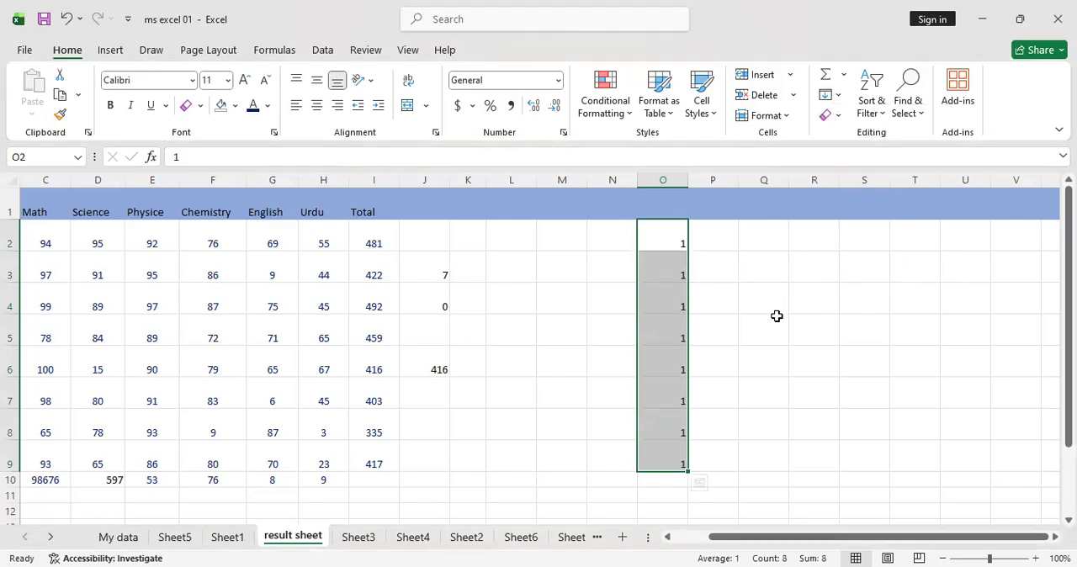
click(776, 327)
key(ctrl+z)
click(664, 217)
click(666, 230)
double_click(665, 230)
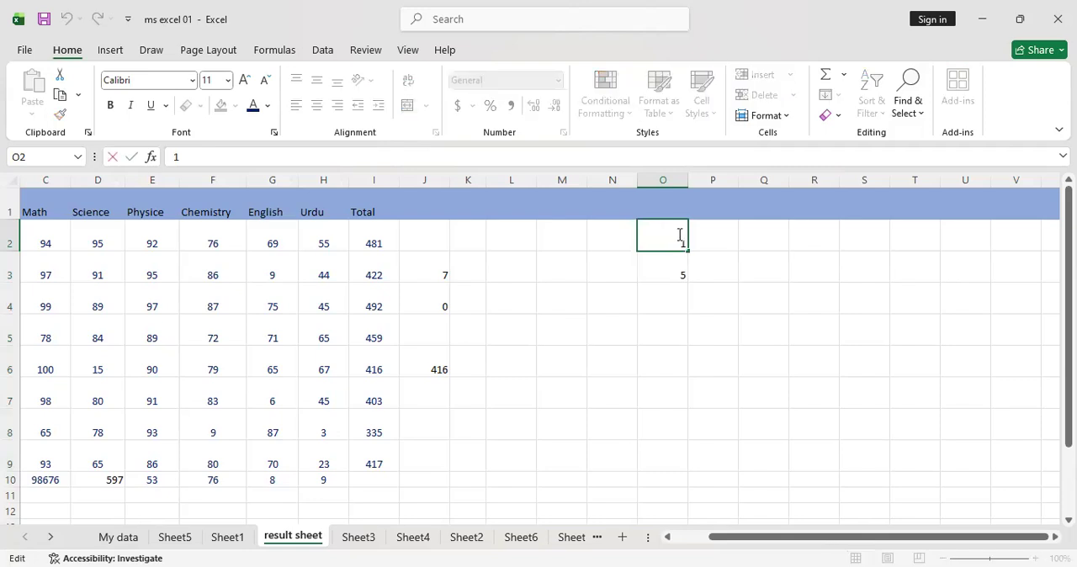
click(610, 243)
Try Fill Down on only the two cells O2:O3, and undo it
drag(649, 238, 661, 272)
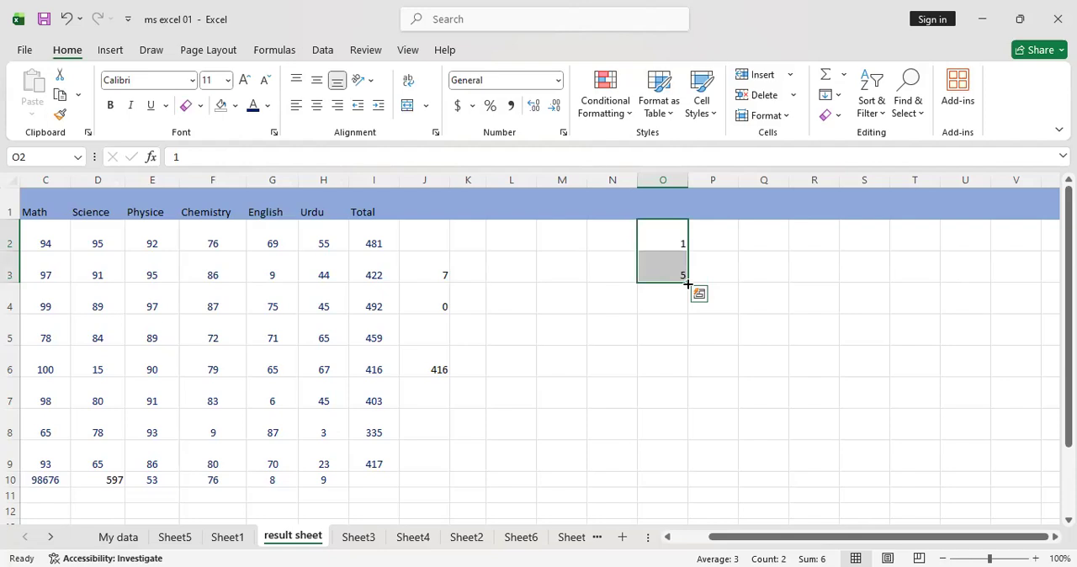
click(837, 95)
click(858, 117)
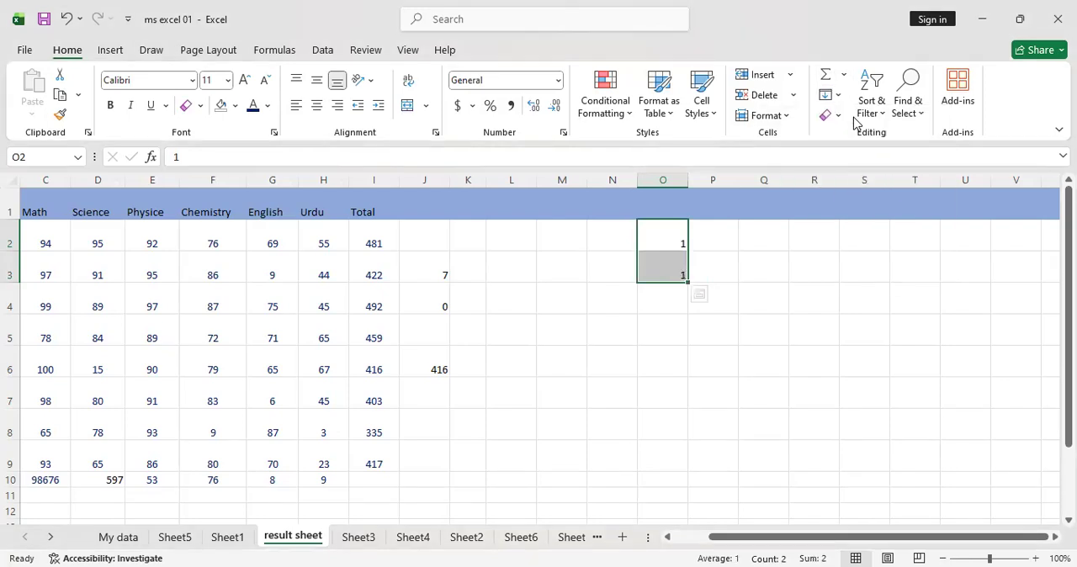
click(729, 426)
key(ctrl+z)
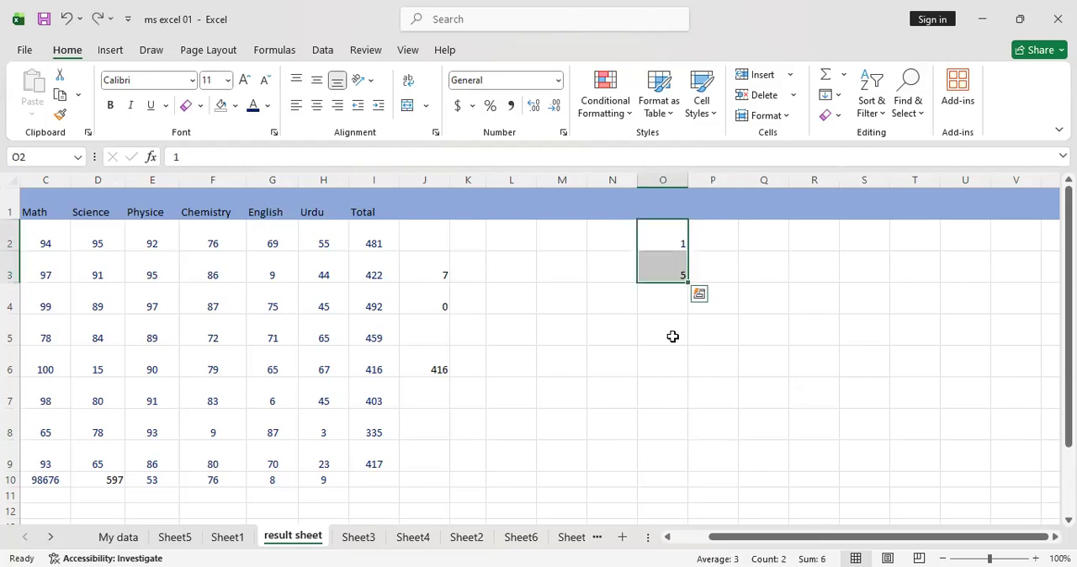
Extend the number series in O2:O3 down to cell O9 with the fill handle
drag(689, 282, 689, 315)
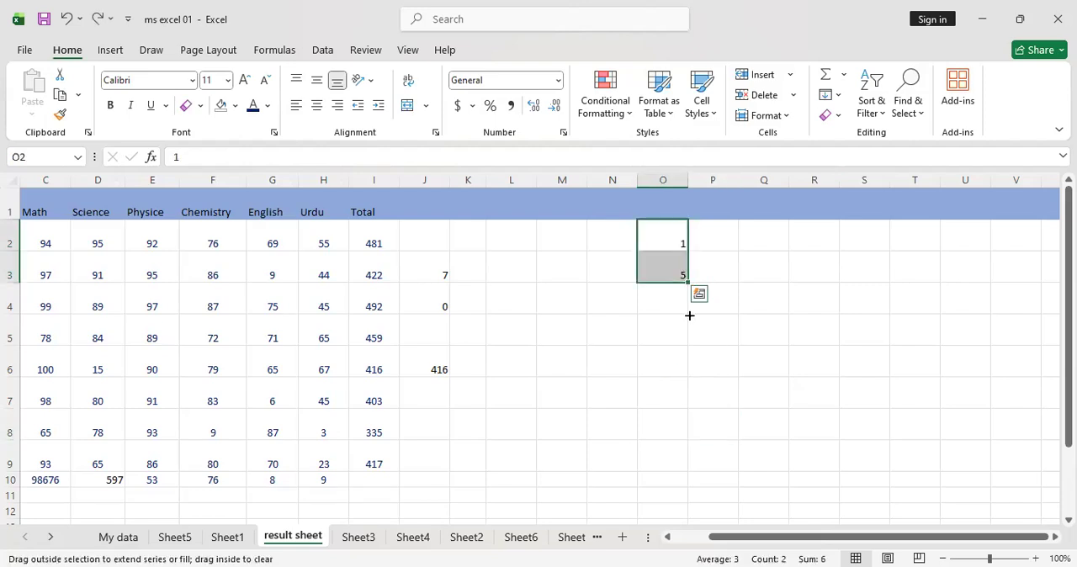
drag(680, 473, 681, 471)
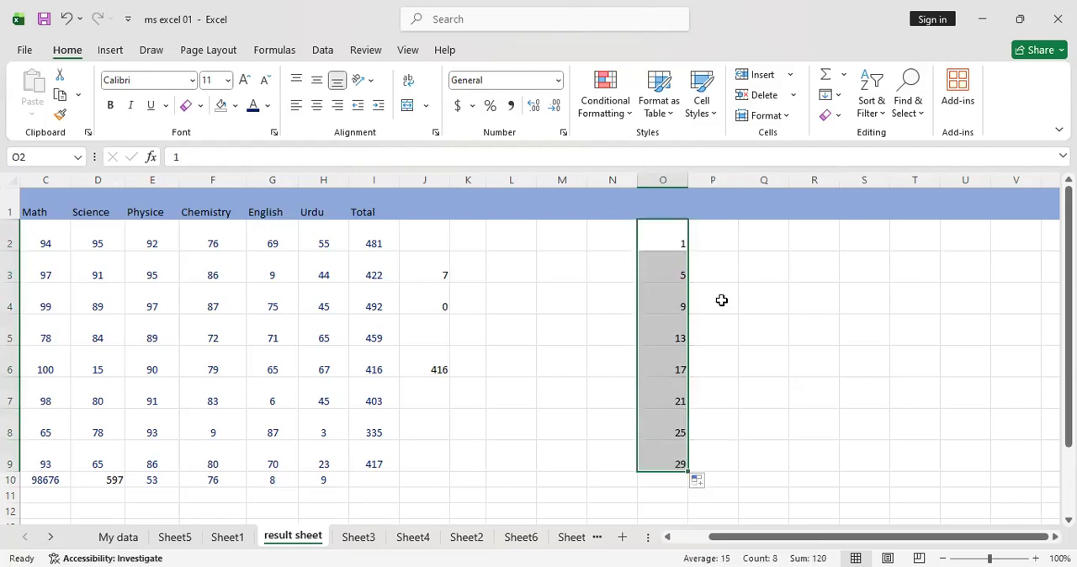
click(839, 97)
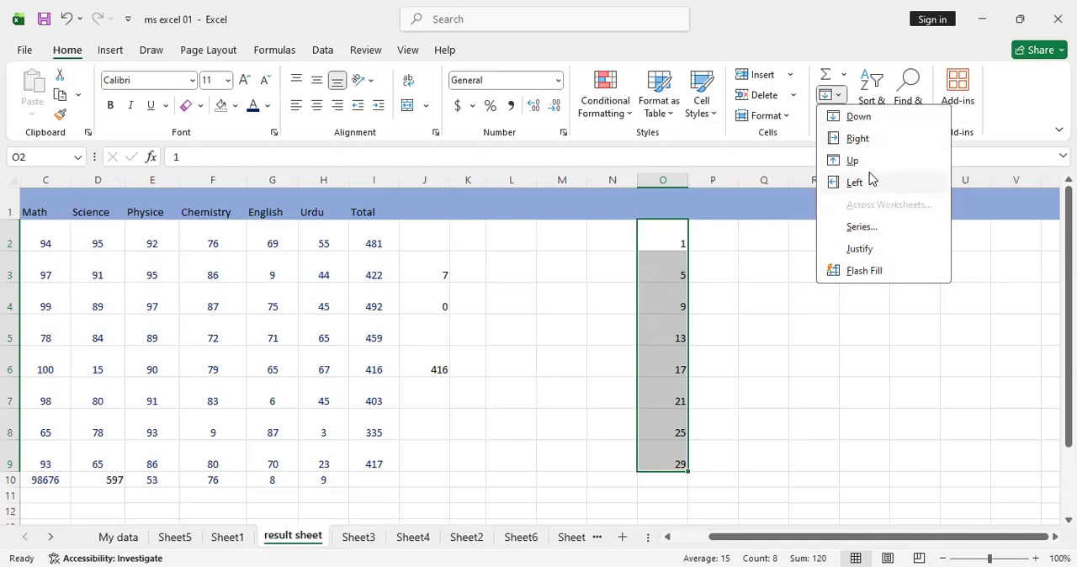
click(800, 438)
click(808, 452)
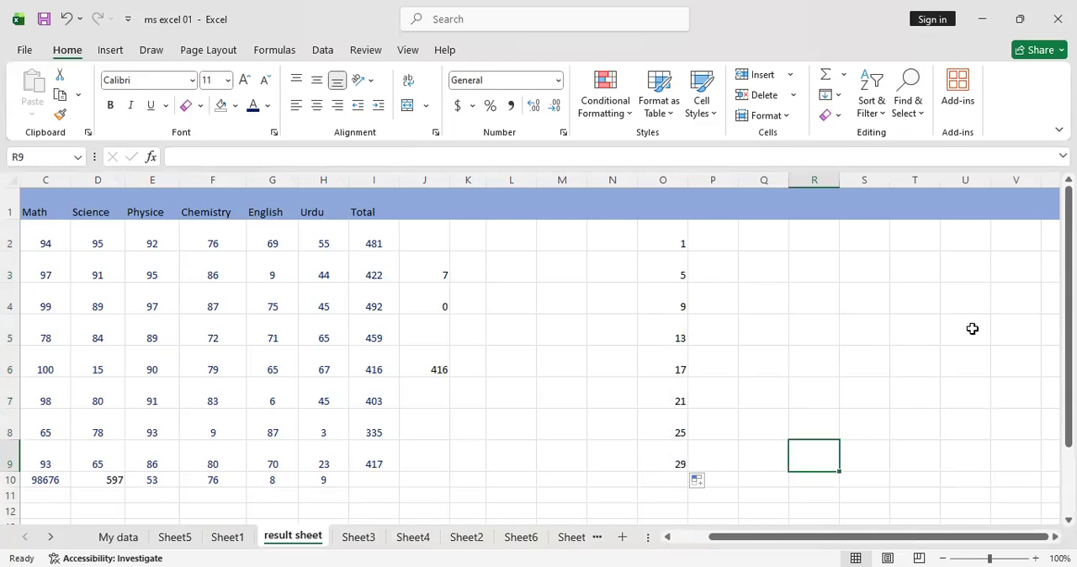
Enter 1 in cell Q2 and 2 in cell Q3
click(839, 97)
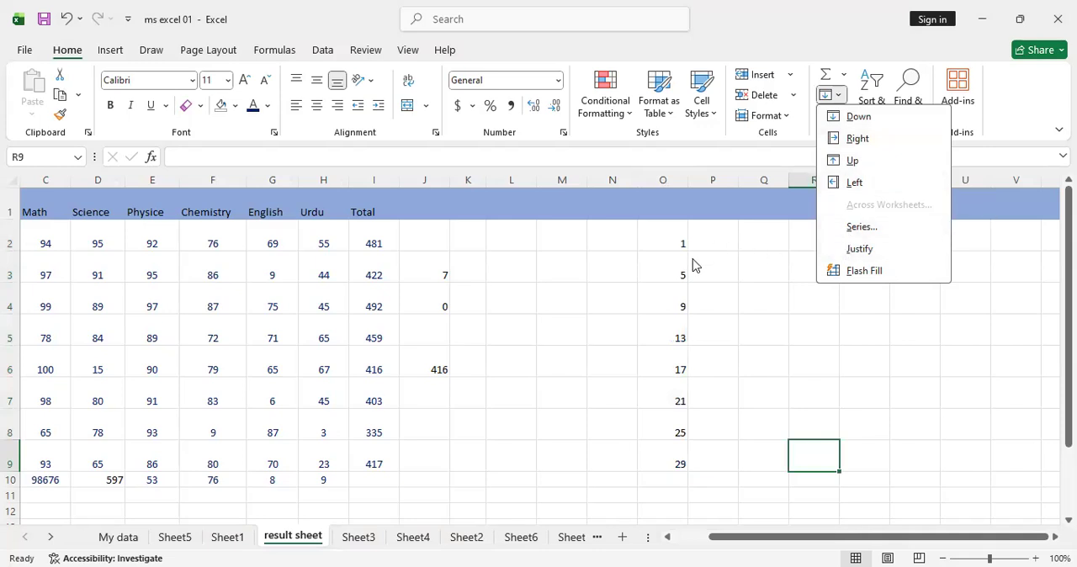
click(775, 233)
text(1)
key(Return)
text(2)
key(Return)
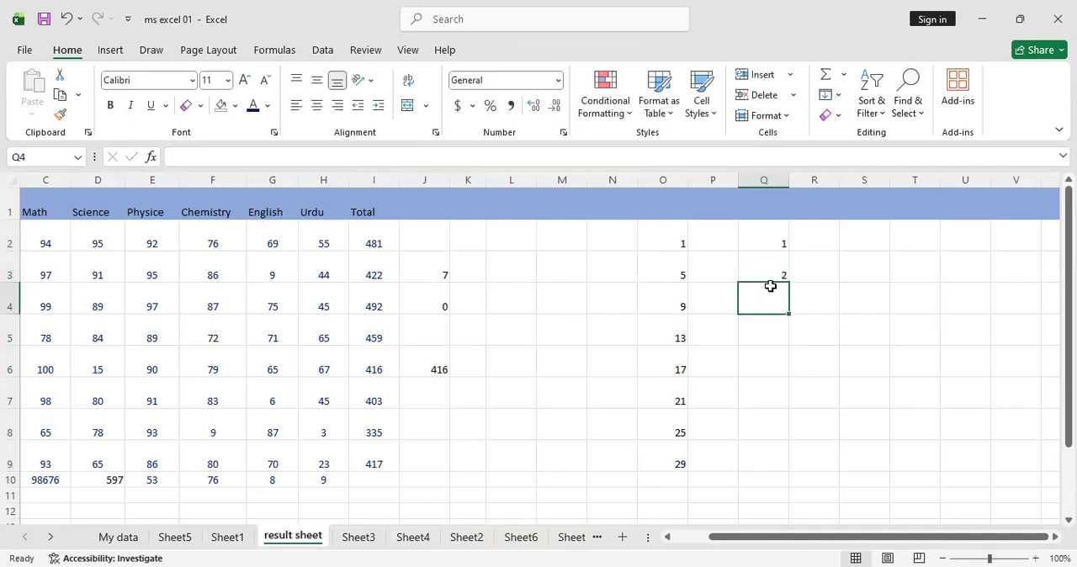
Fill cells Q2:Q9 with a linear column series using a step value of 1
drag(777, 229, 776, 459)
click(845, 100)
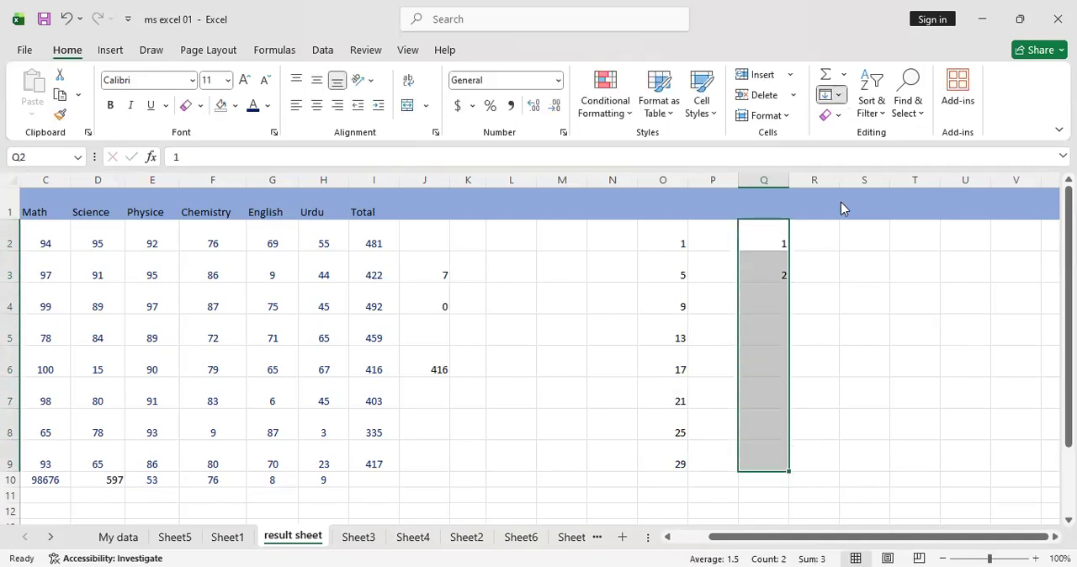
click(849, 230)
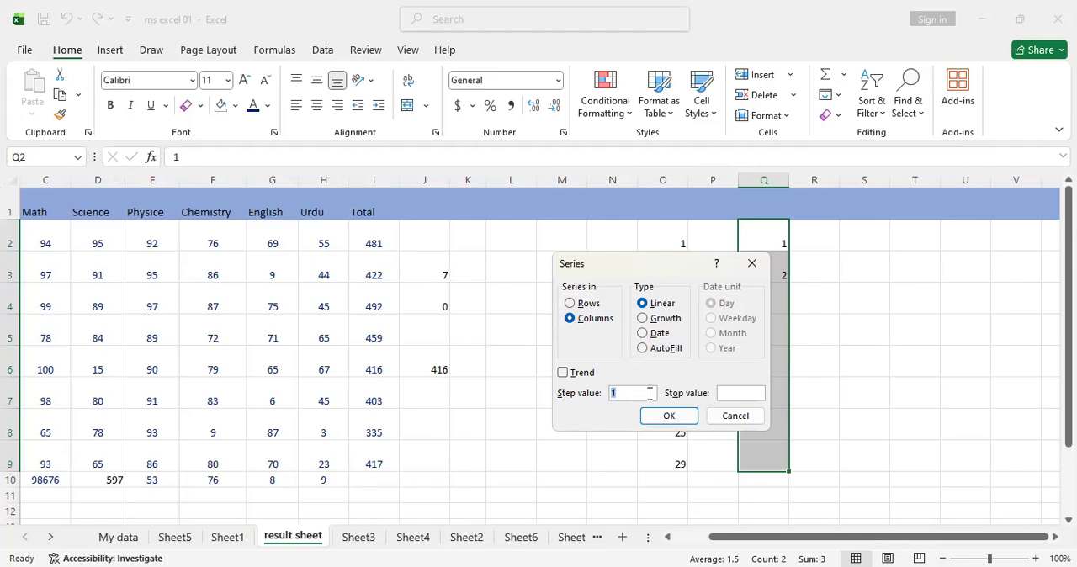
click(669, 416)
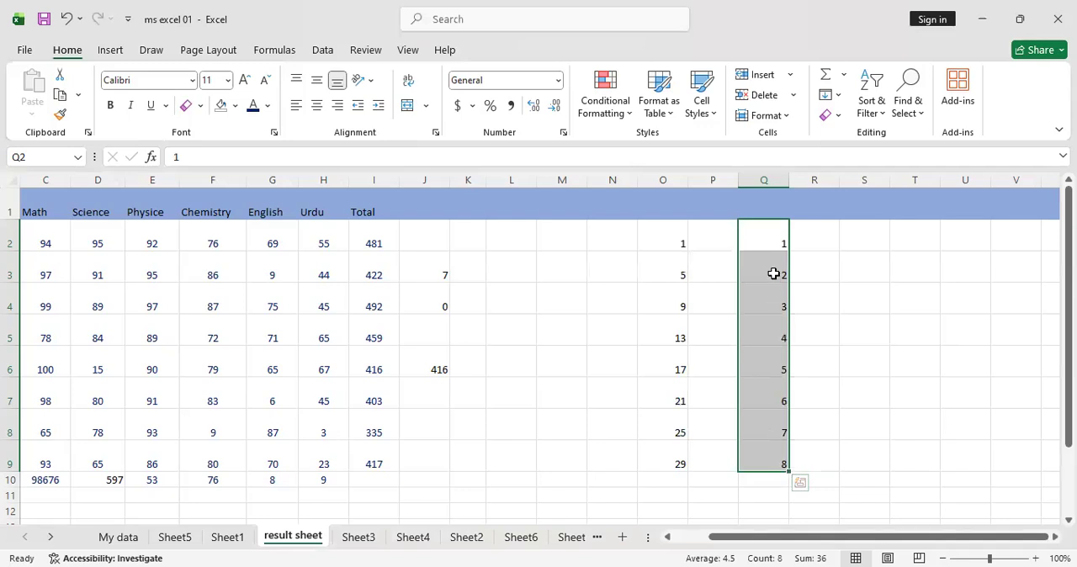
Enter 4 in cell S2, try a linear series with step value 4 on the whole of column S, and undo it
click(855, 226)
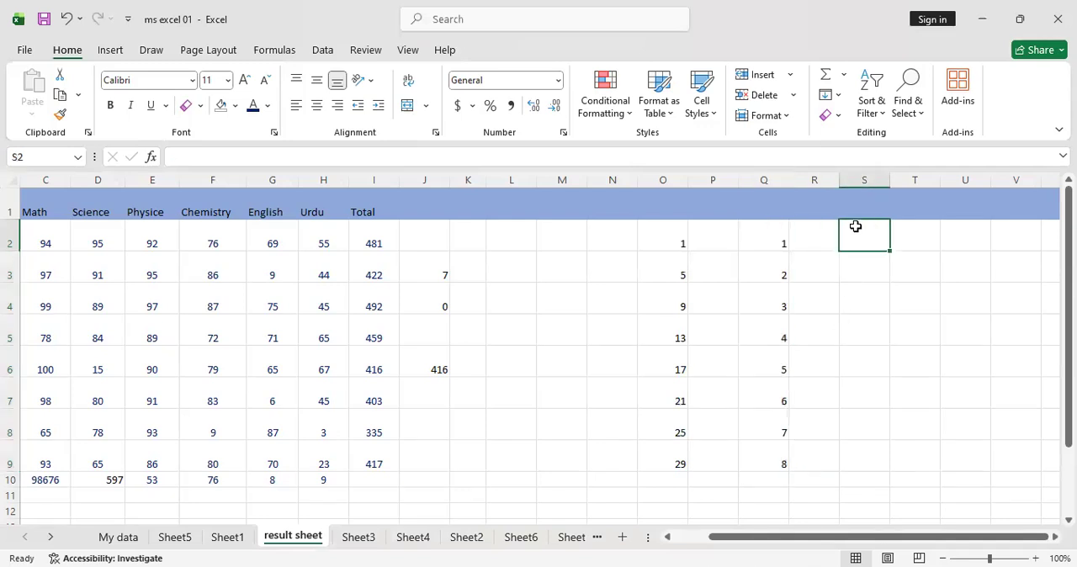
text(4)
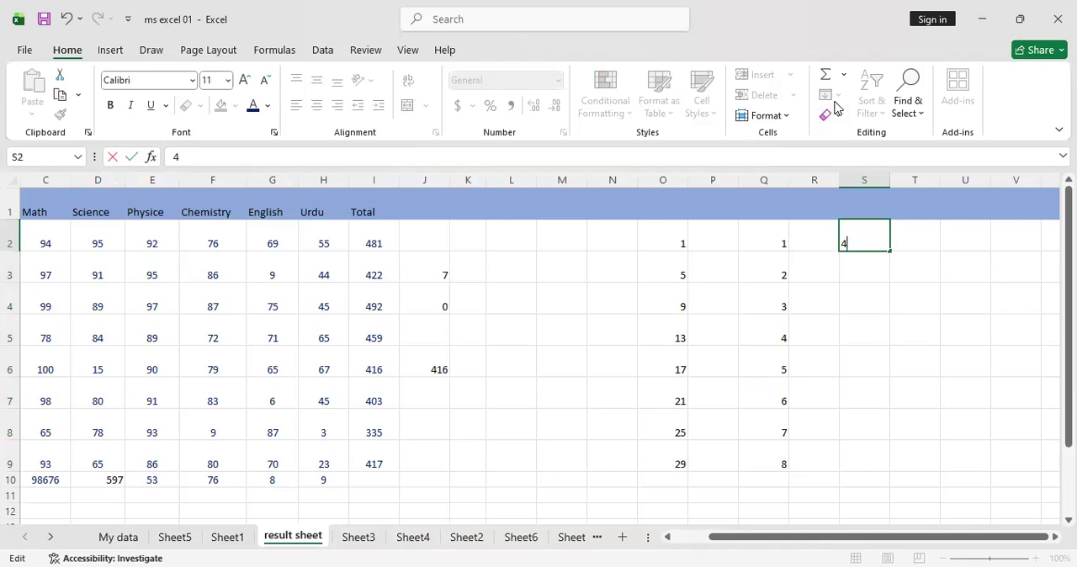
click(866, 180)
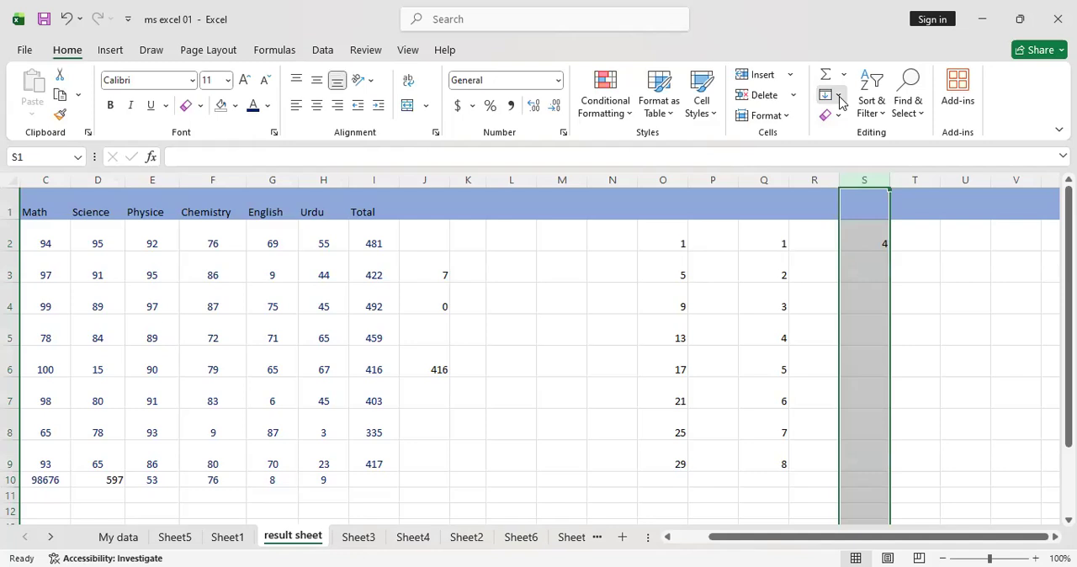
click(839, 96)
click(869, 228)
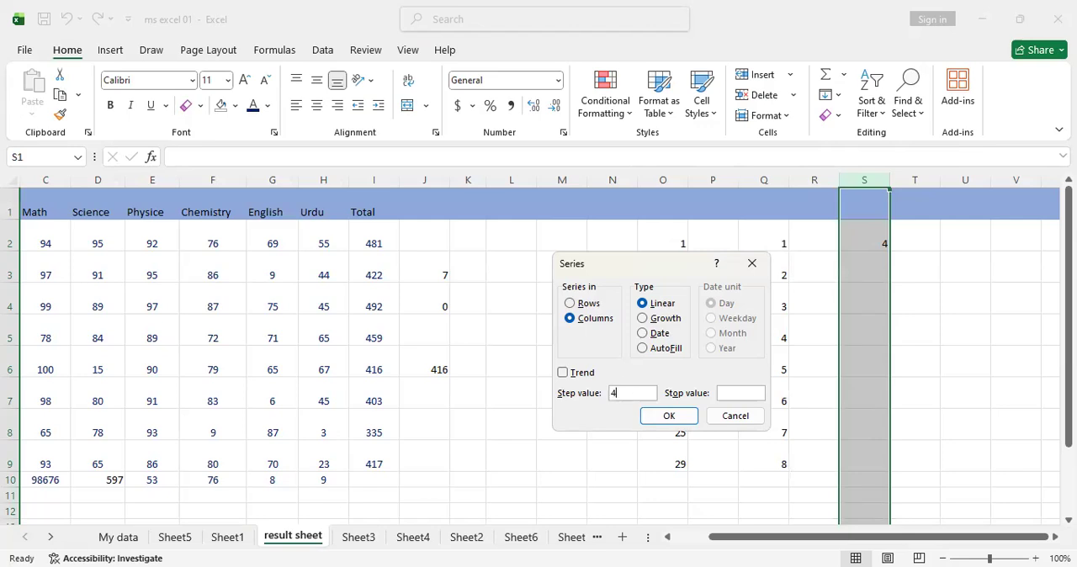
click(669, 416)
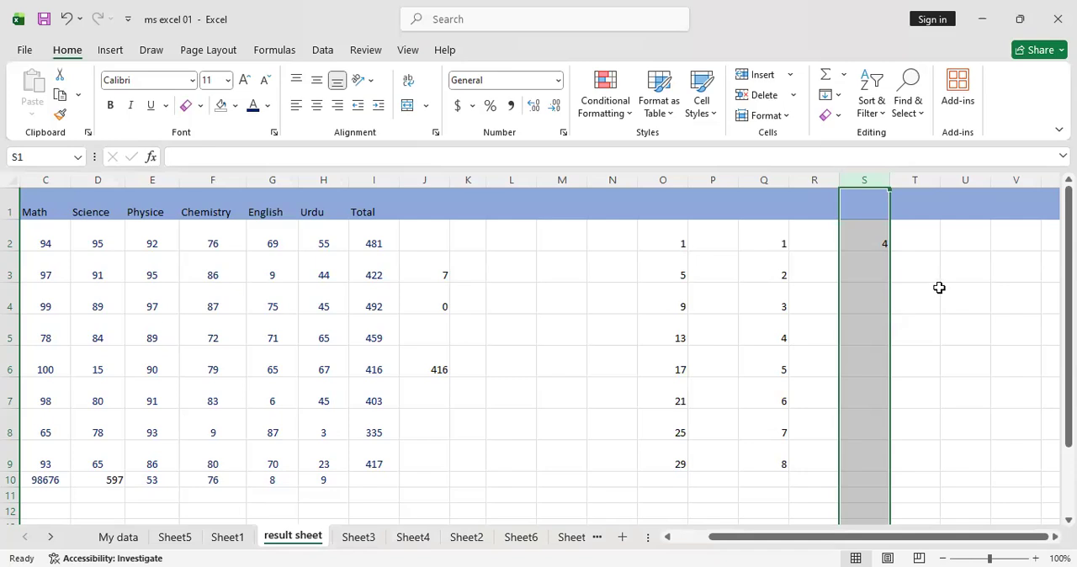
key(ctrl+z)
Enter 1 in cell S2 and fill S2:S14 with a linear column series using a step value of 5
drag(868, 243, 873, 479)
click(863, 235)
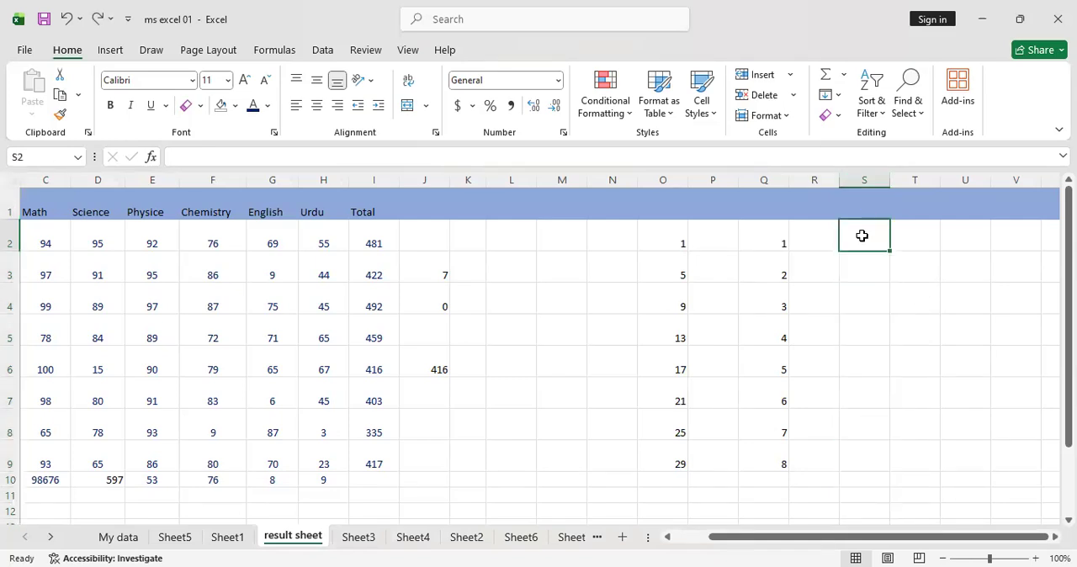
text(1)
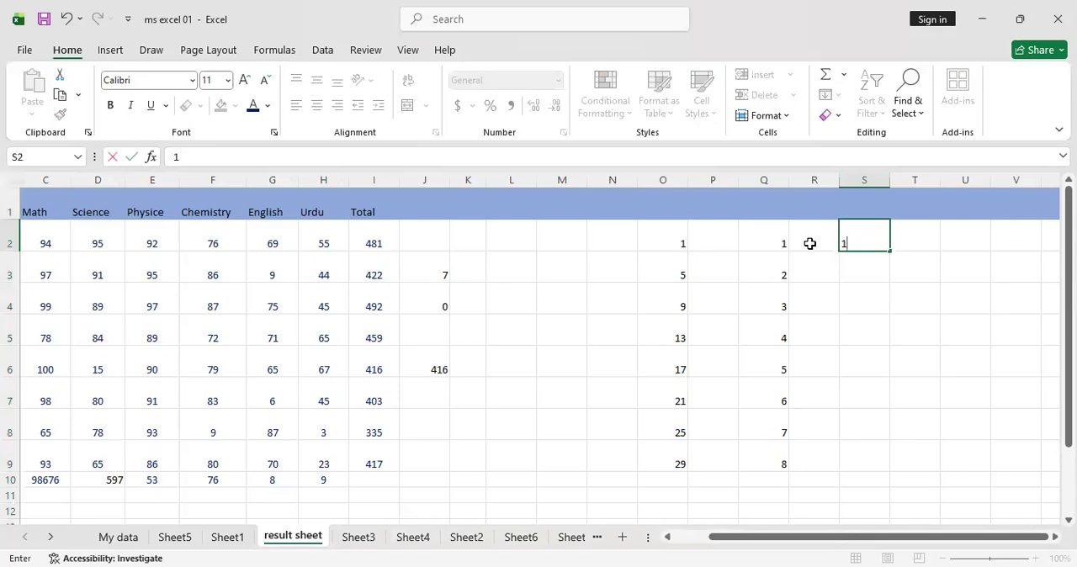
click(809, 243)
click(858, 238)
double_click(870, 254)
click(824, 236)
drag(859, 236, 873, 481)
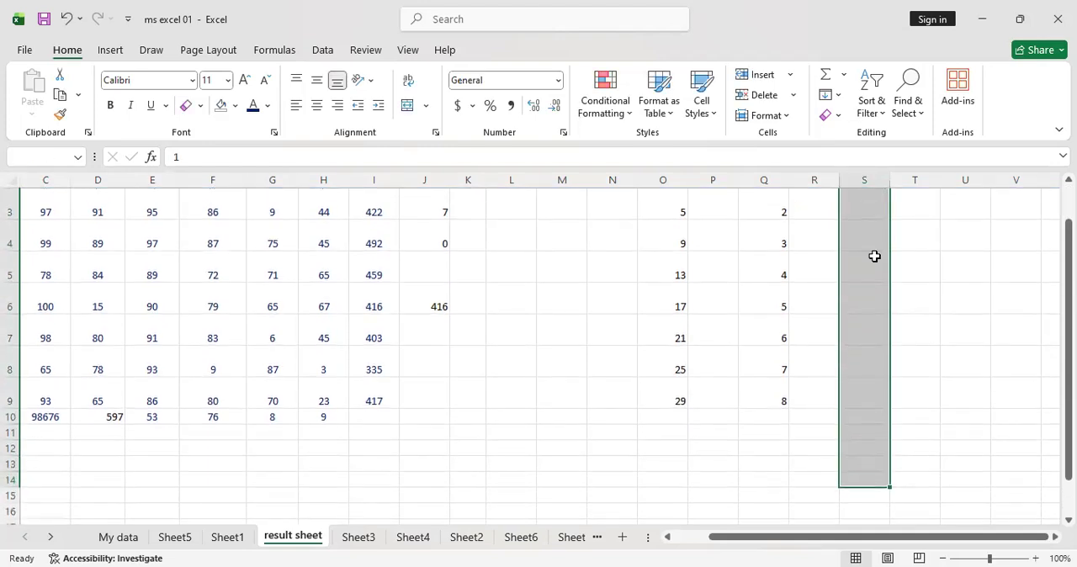
click(832, 95)
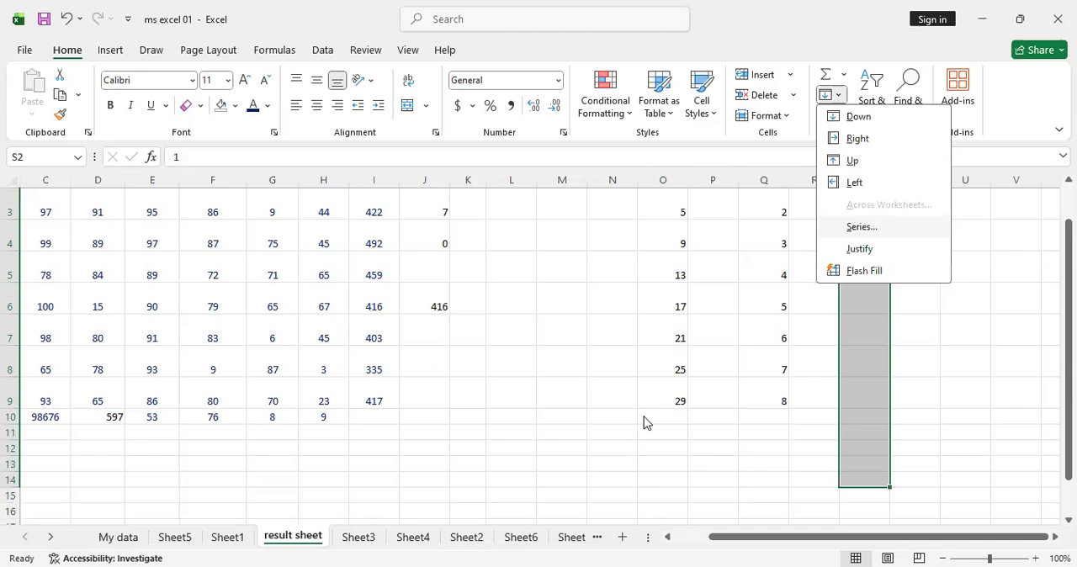
click(623, 391)
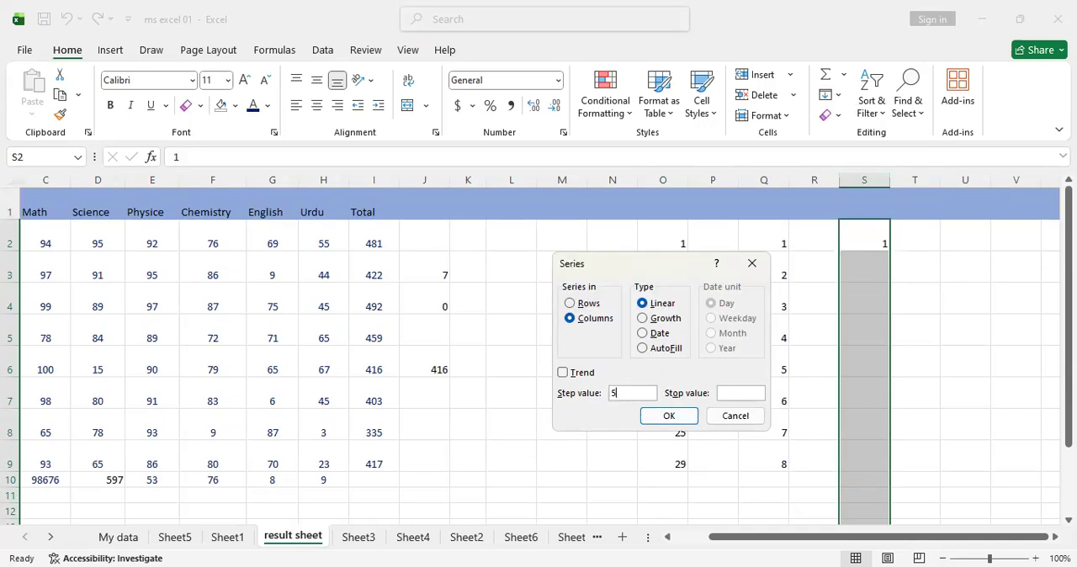
click(672, 418)
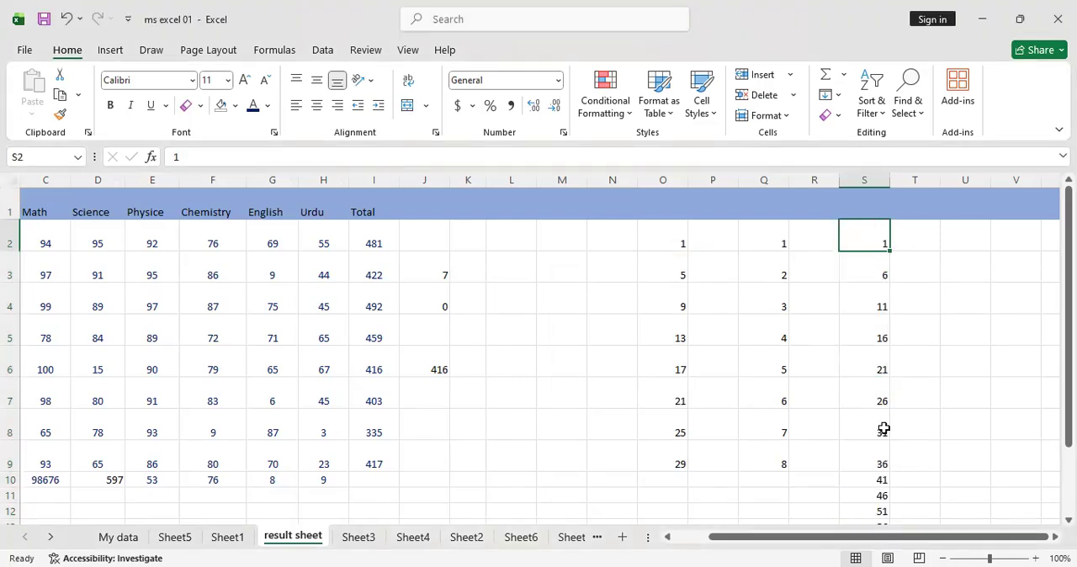
click(874, 233)
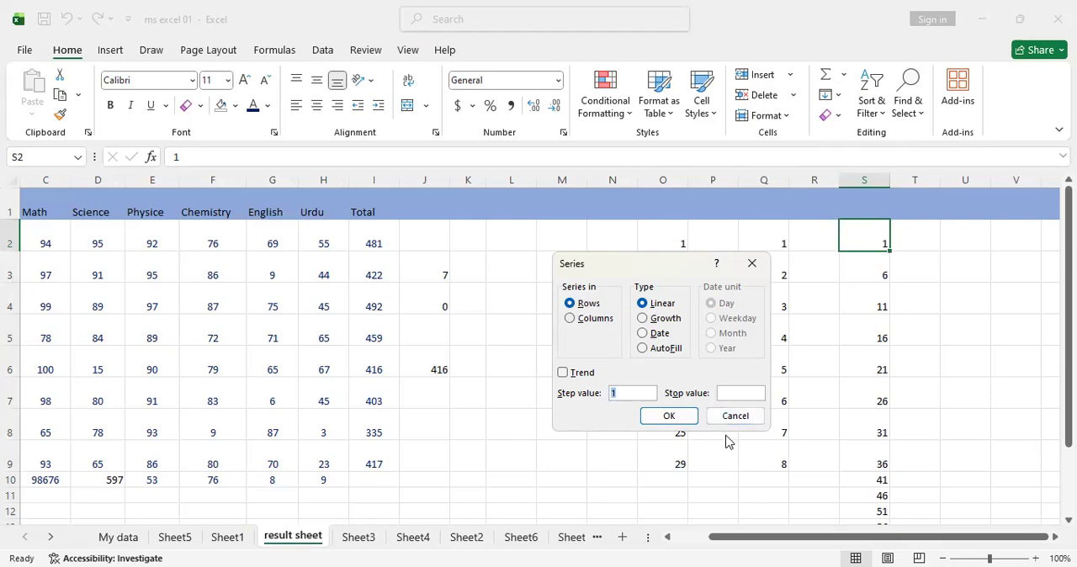
click(753, 265)
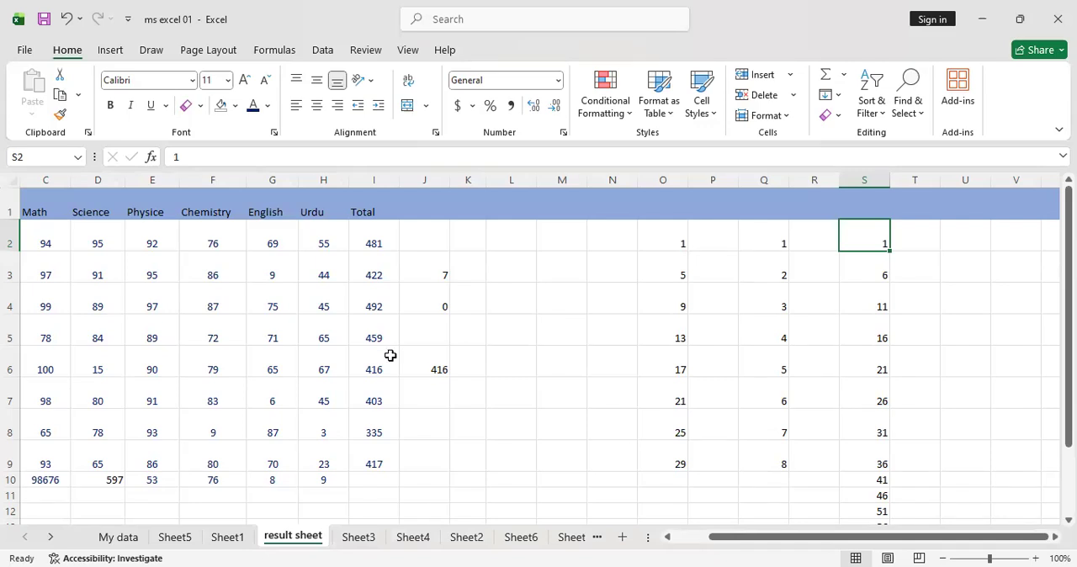
click(844, 75)
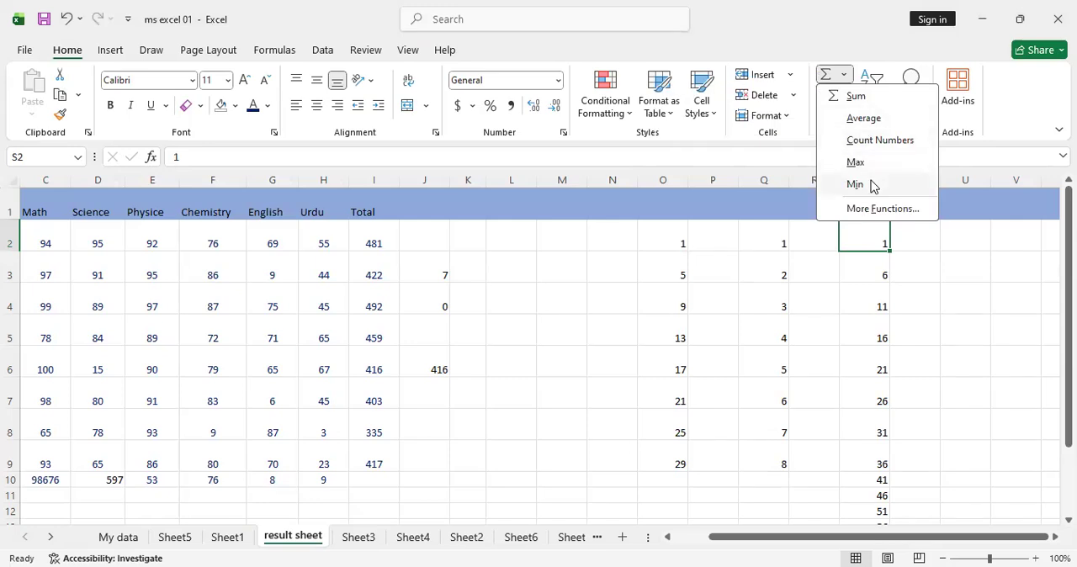
click(918, 291)
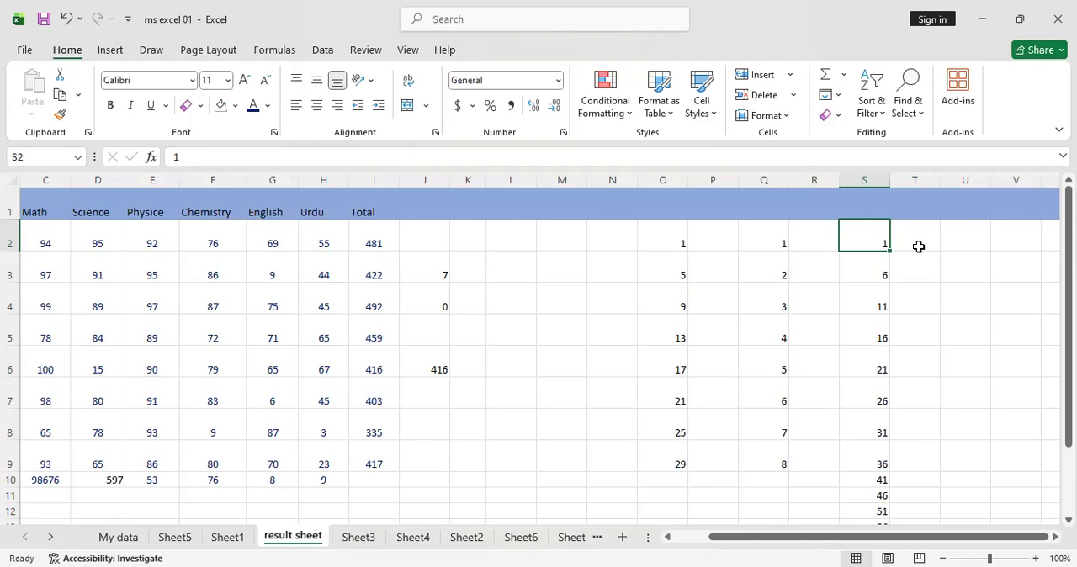
Clear only the formatting of the whole header row 1
click(838, 118)
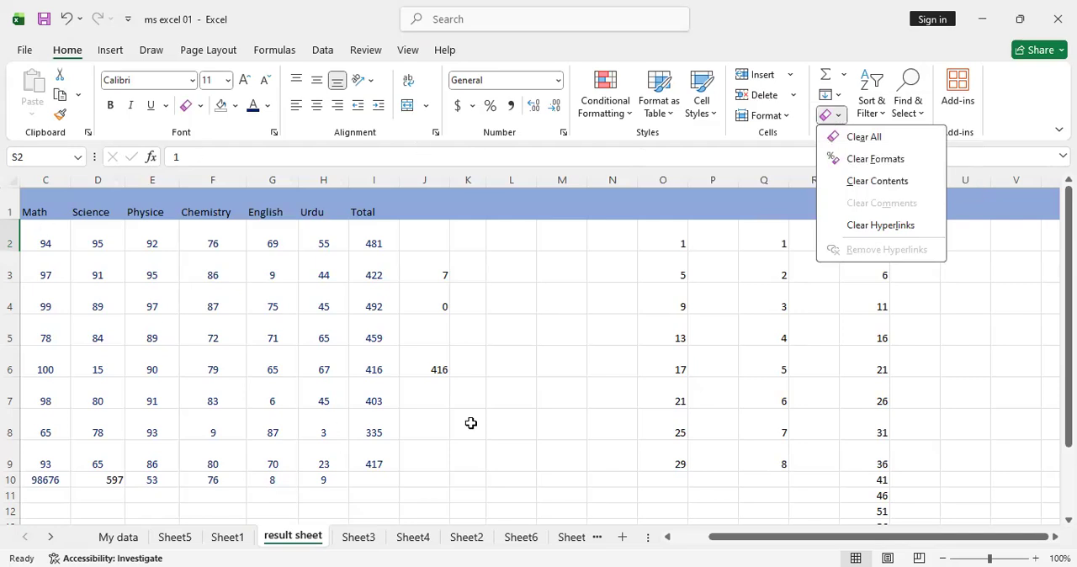
click(10, 200)
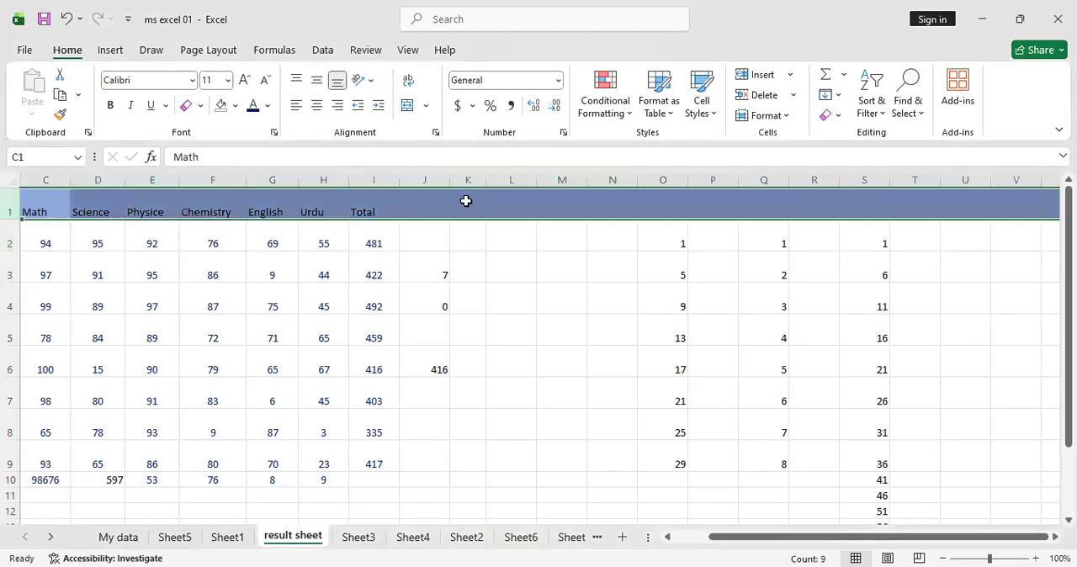
click(841, 121)
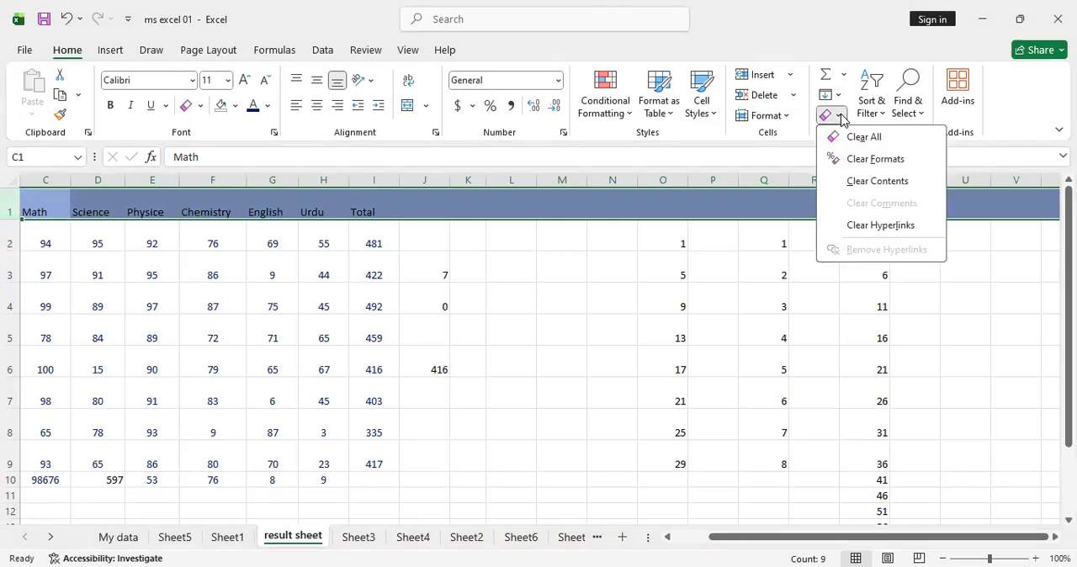
click(876, 158)
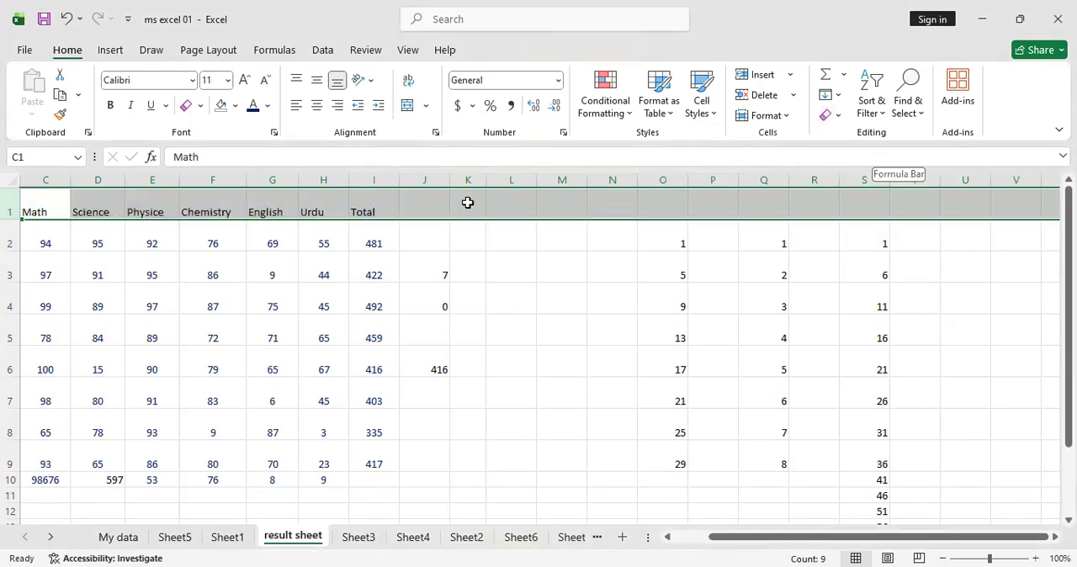
Try clearing the contents of header row 1, and undo it
click(836, 115)
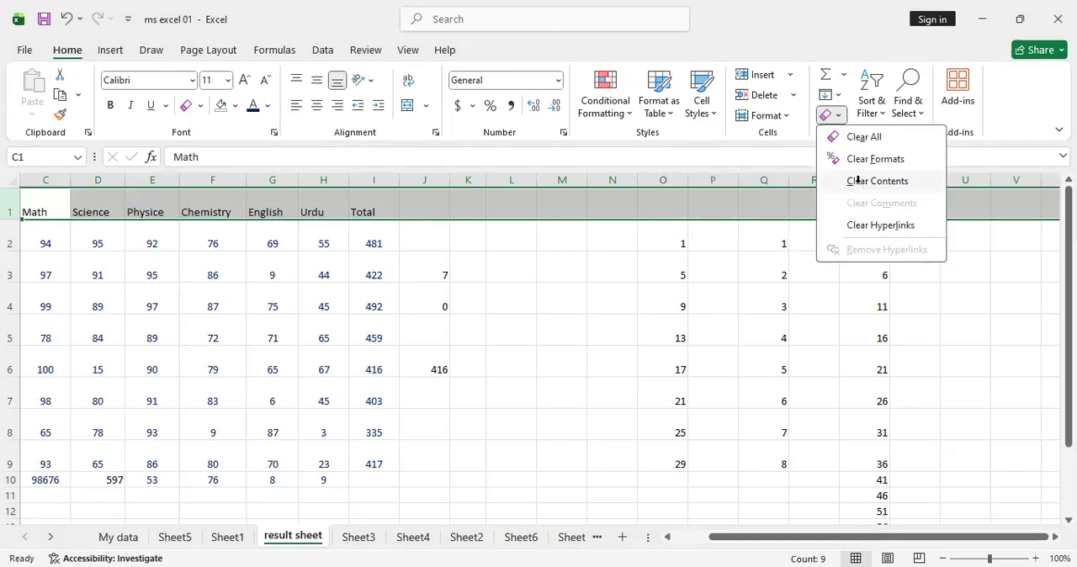
click(862, 182)
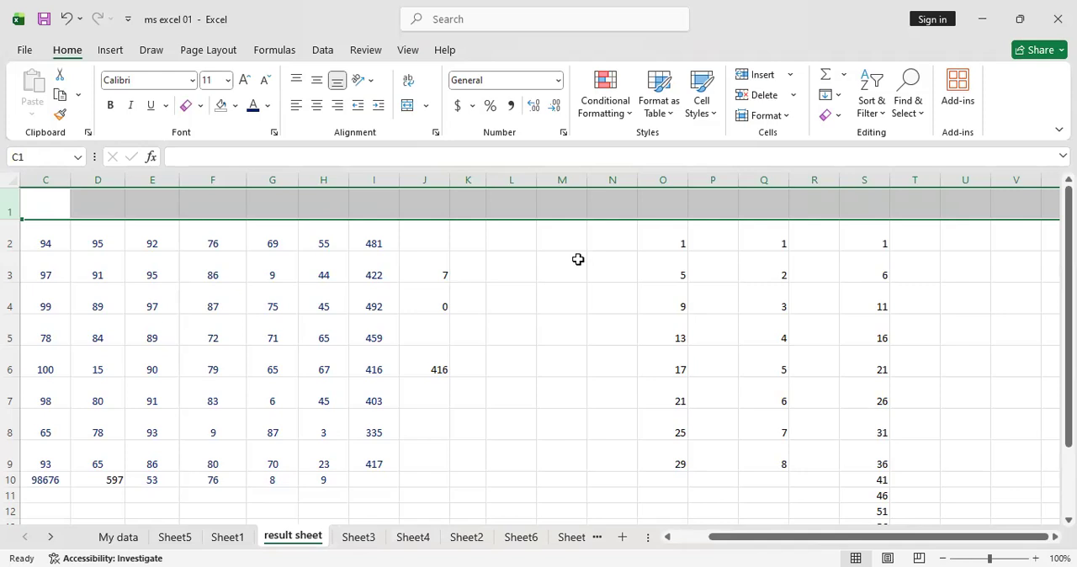
key(ctrl+z)
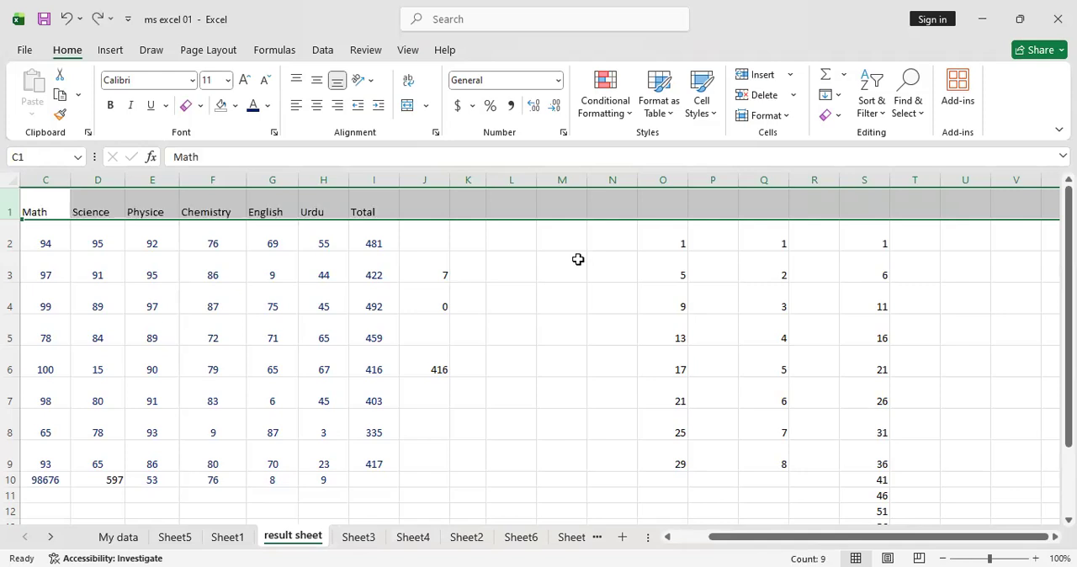
click(831, 115)
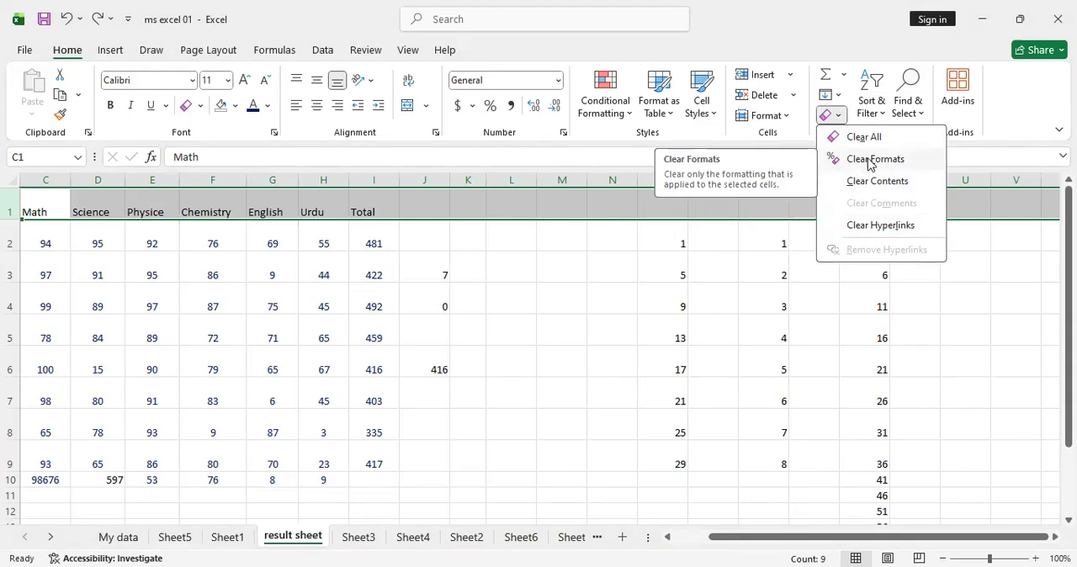
click(840, 115)
click(841, 115)
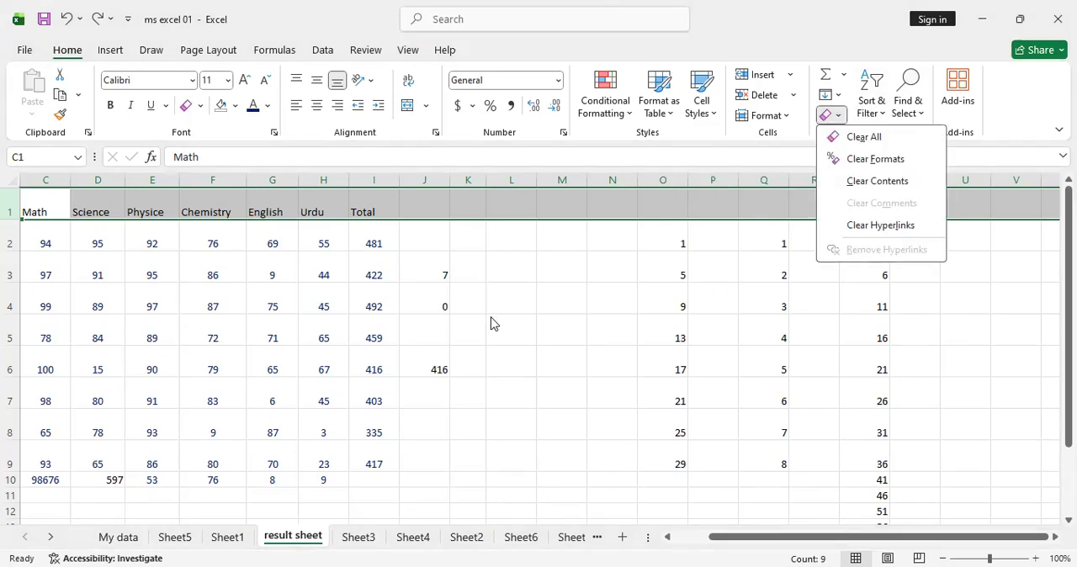
click(724, 375)
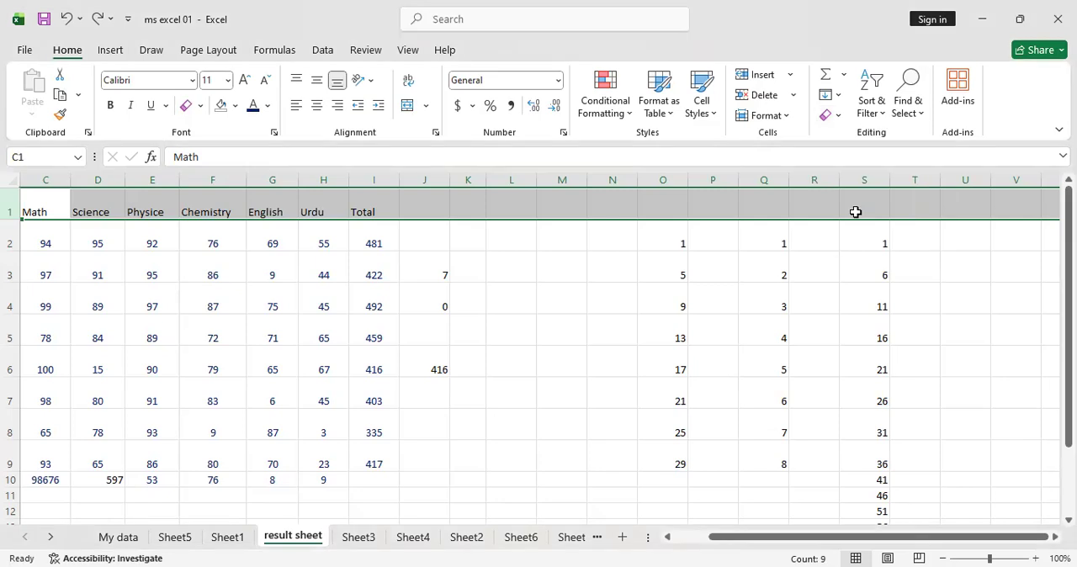
click(870, 92)
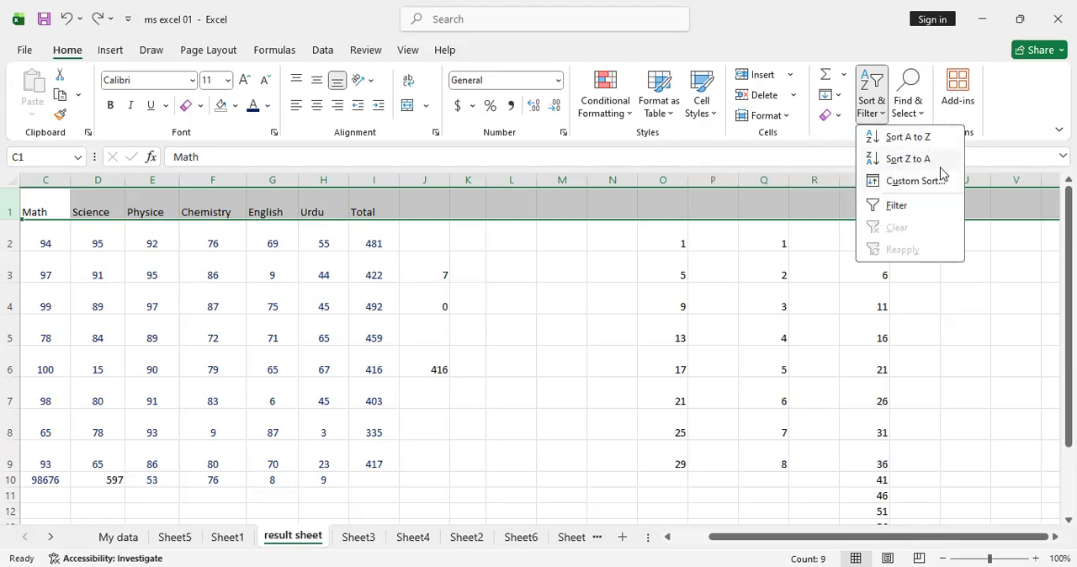
click(915, 182)
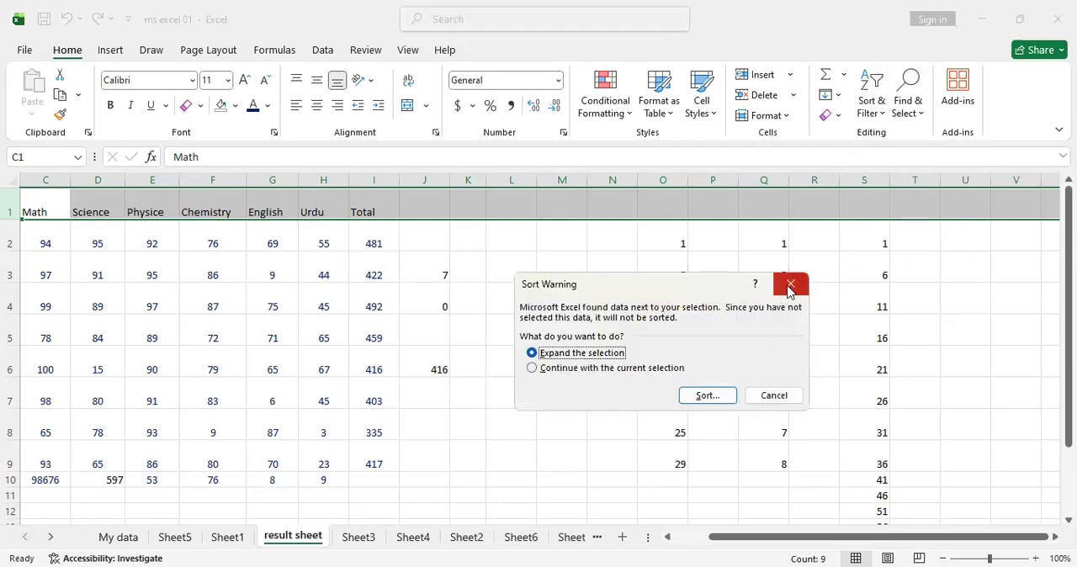
click(790, 283)
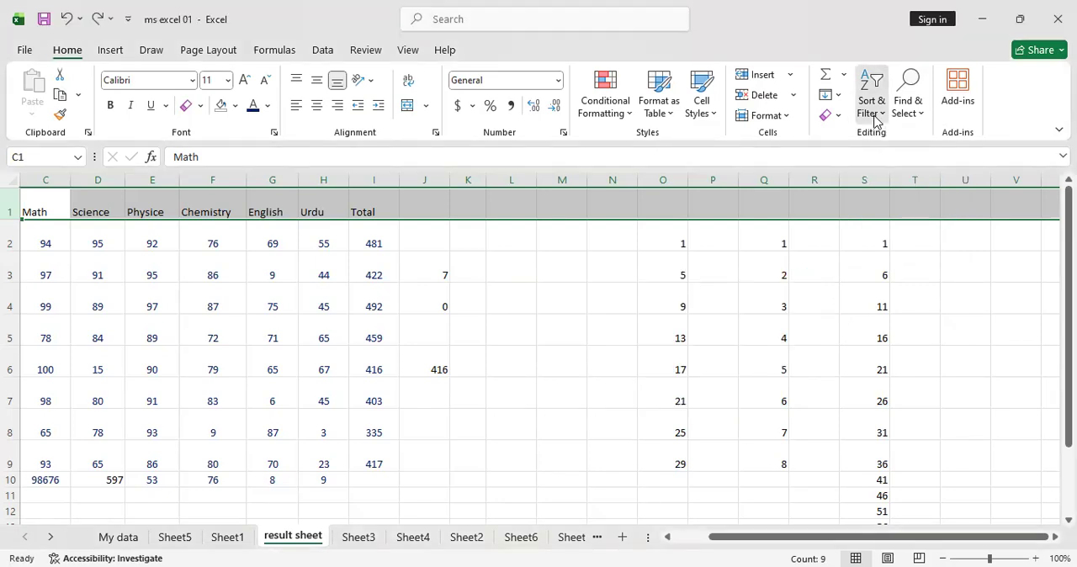
Turn on filtering for header row 1 and view the number filter options for column S
click(876, 122)
click(894, 207)
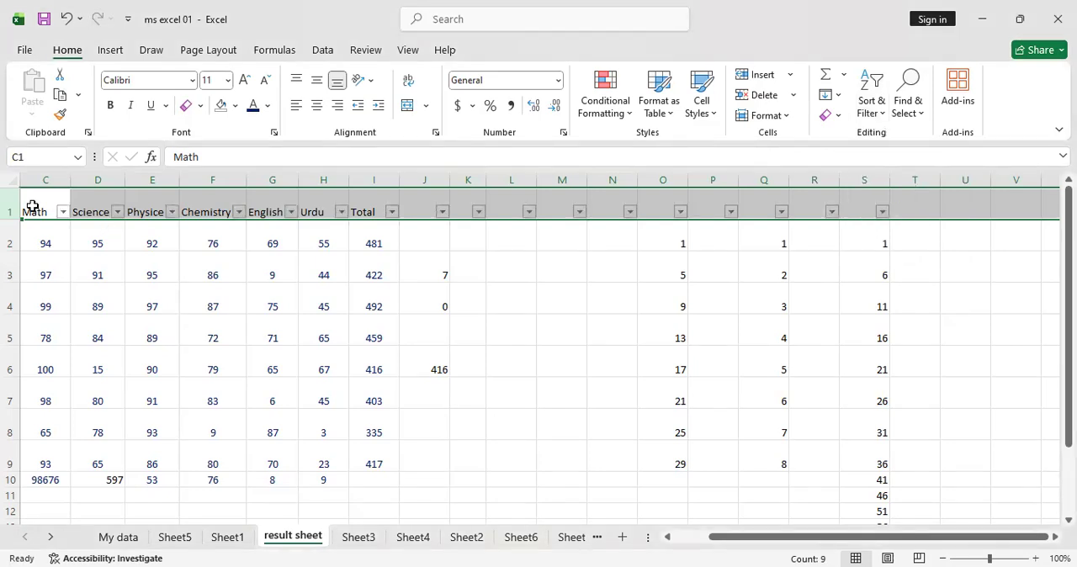
click(883, 211)
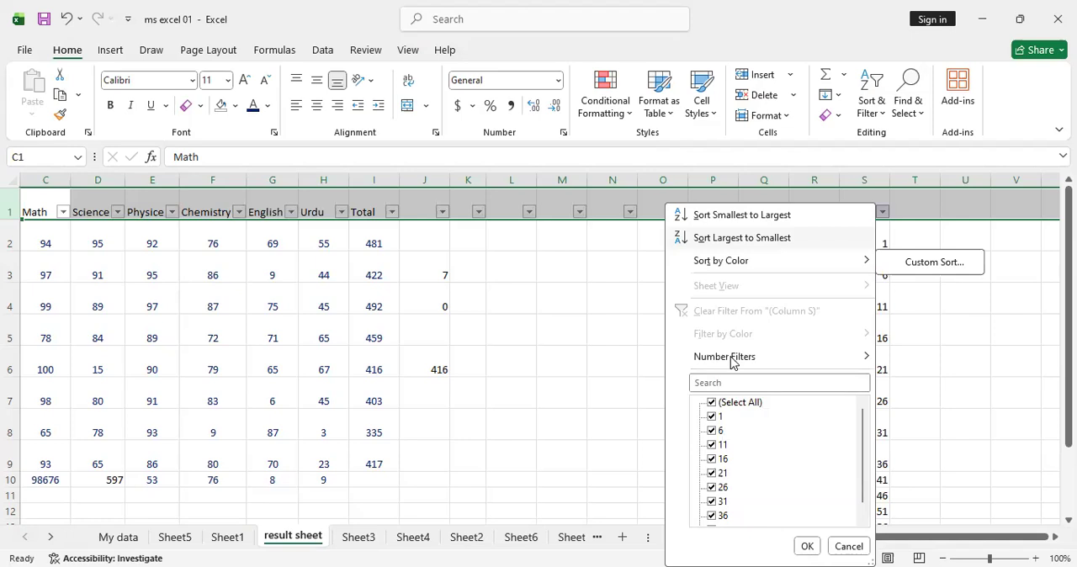
mouse_move(910, 359)
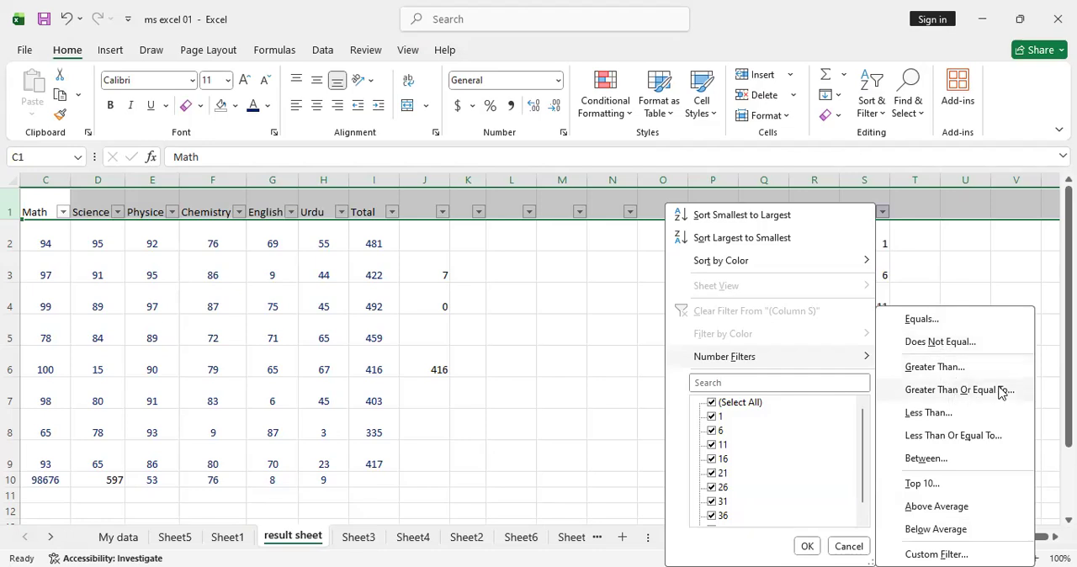
click(524, 316)
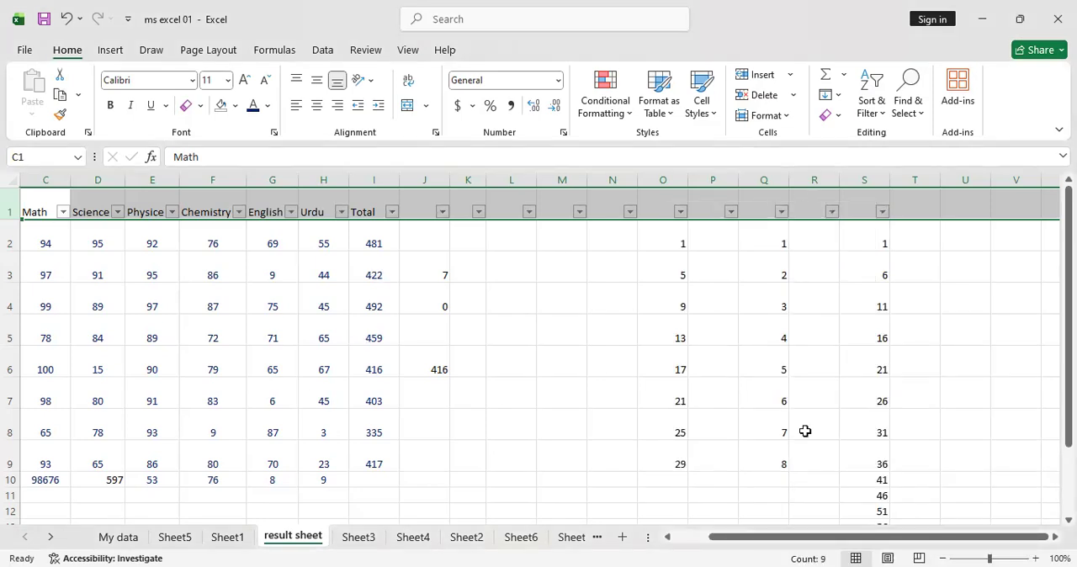
View the find and replacement text fields of the Replace dialog, and close it without replacing anything
click(907, 118)
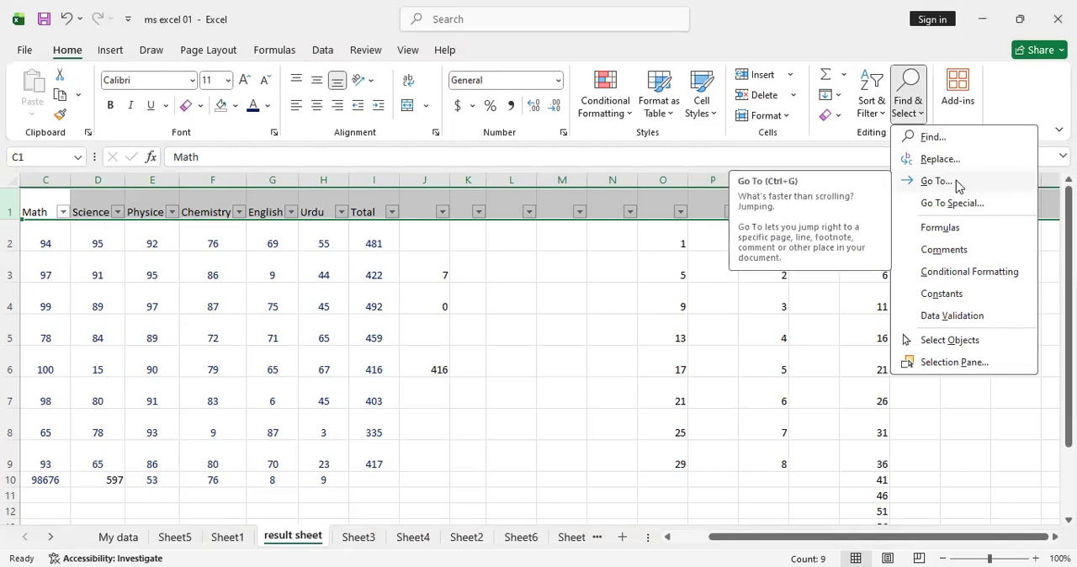
click(938, 159)
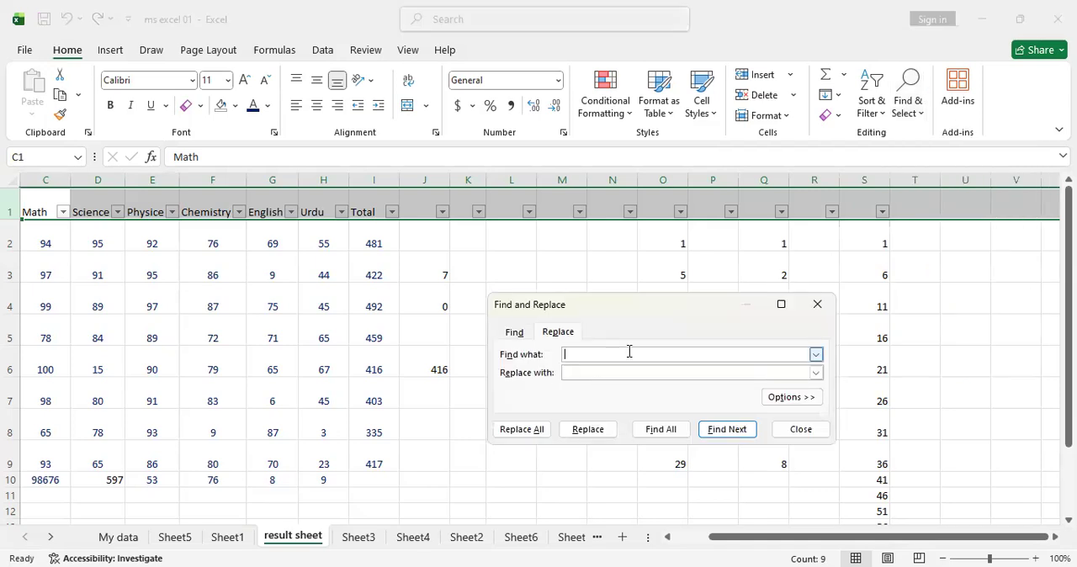
click(628, 373)
click(828, 307)
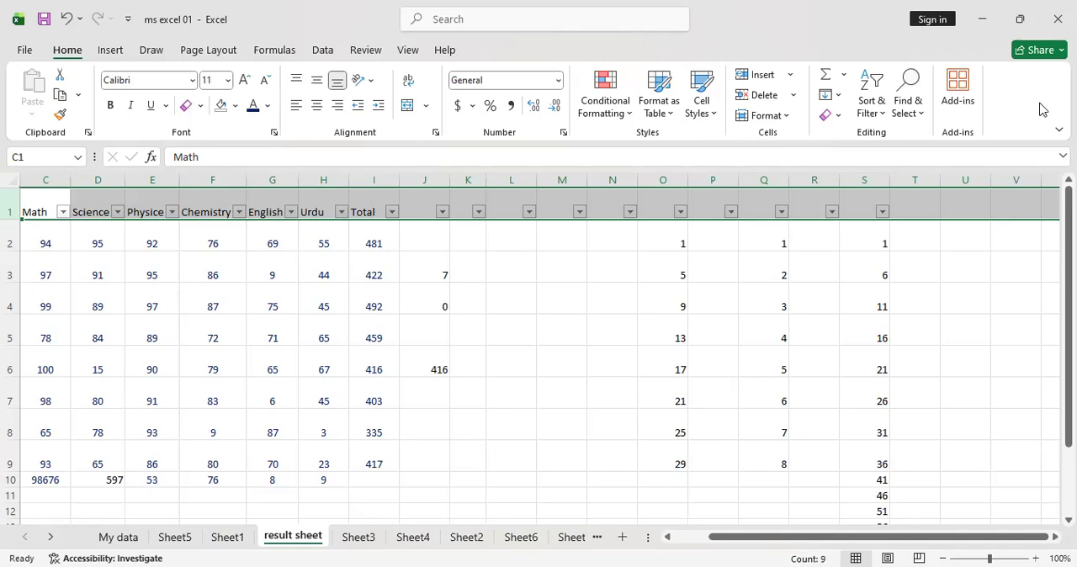
Deselect the header row by selecting cell U2, and create a new blank workbook
click(955, 241)
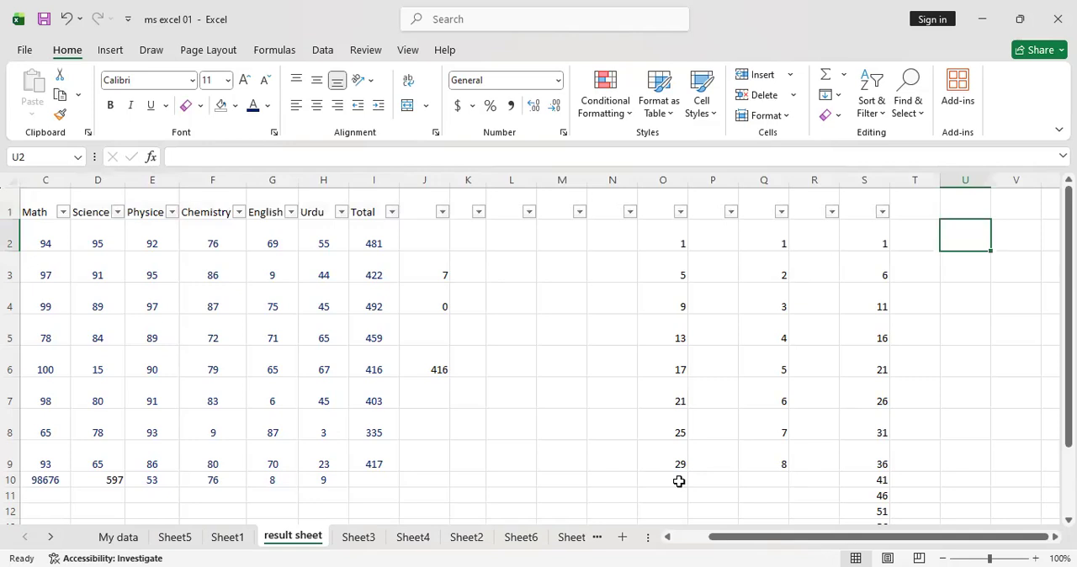
key(ctrl+n)
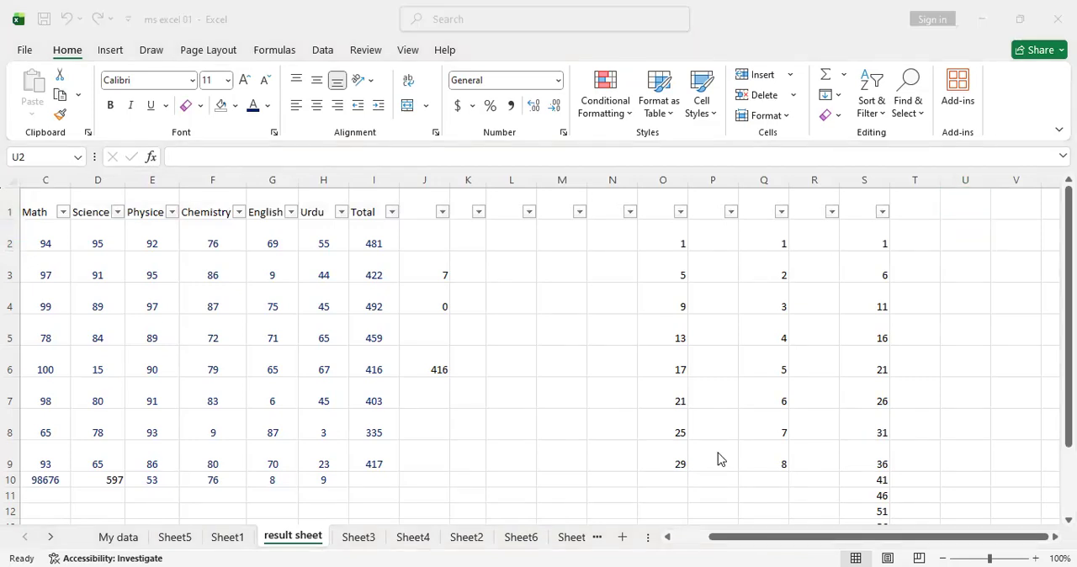